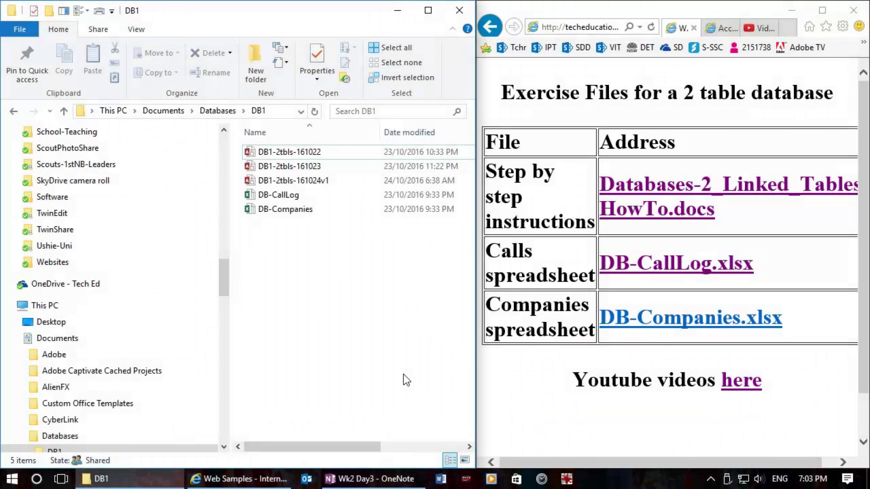
Copy and paste DB1-2tbls-161024v1 to make a duplicate in the DB1 folder.
{"action": "left_click", "coordinate": [278, 168]}
{"action": "mouse_move", "coordinate": [293, 181]}
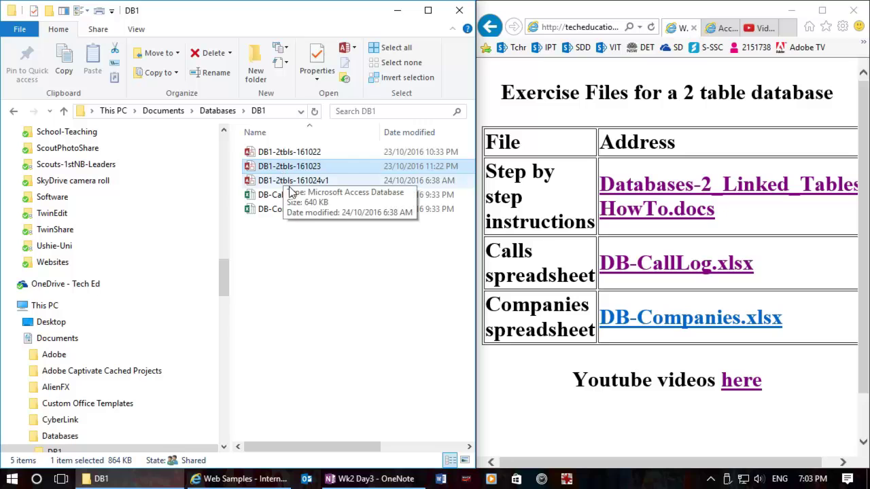
{"action": "left_click", "coordinate": [291, 182]}
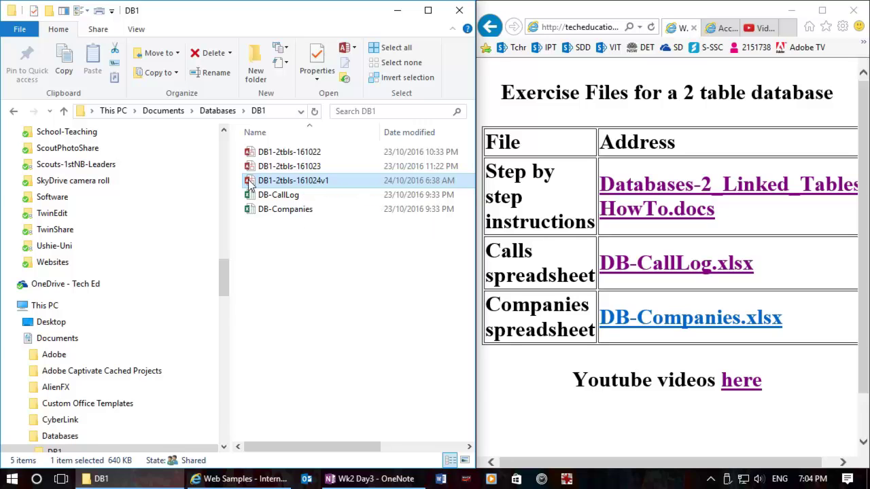
{"action": "key", "text": "ctrl+c"}
{"action": "key", "text": "ctrl+v"}
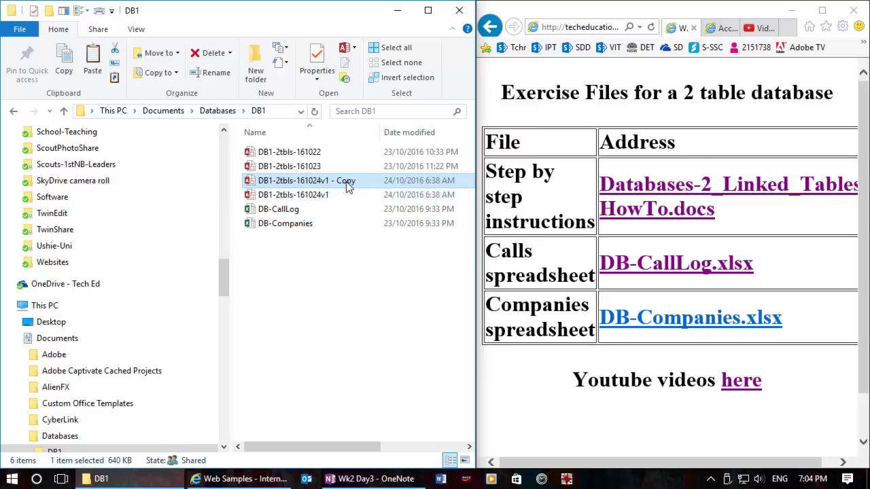
Rename the duplicate to DB1-2tbls-161024v2.
{"action": "left_click", "coordinate": [355, 183]}
{"action": "key", "text": "BackSpace"}
{"action": "key", "text": "BackSpace"}
{"action": "key", "text": "BackSpace"}
{"action": "key", "text": "BackSpace"}
{"action": "key", "text": "BackSpace"}
{"action": "key", "text": "BackSpace"}
{"action": "key", "text": "BackSpace"}
{"action": "key", "text": "BackSpace"}
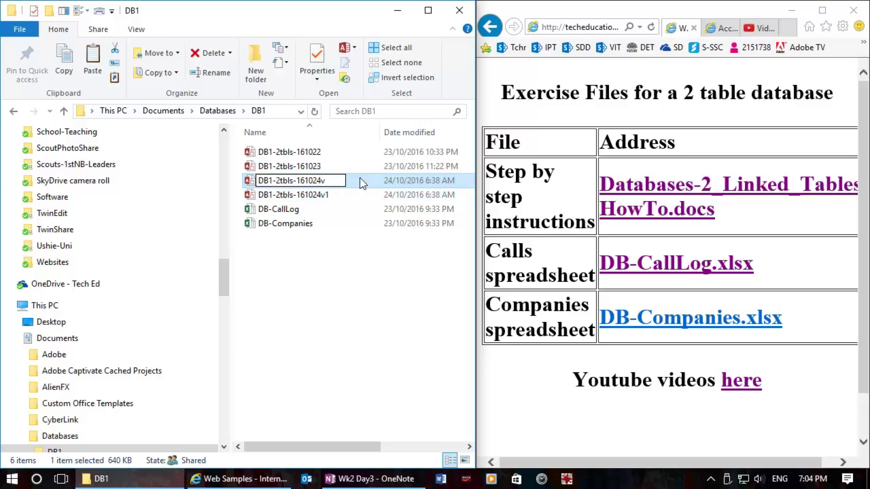
{"action": "type", "text": "2"}
{"action": "key", "text": "Return"}
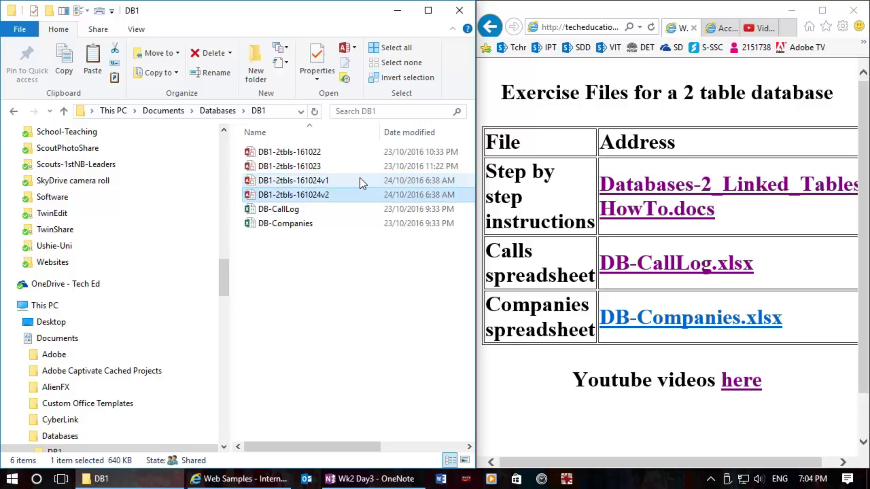
Open DB1-2tbls-161024v2 in Access, enable its content, and select tblCompanies.
{"action": "double_click", "coordinate": [303, 196]}
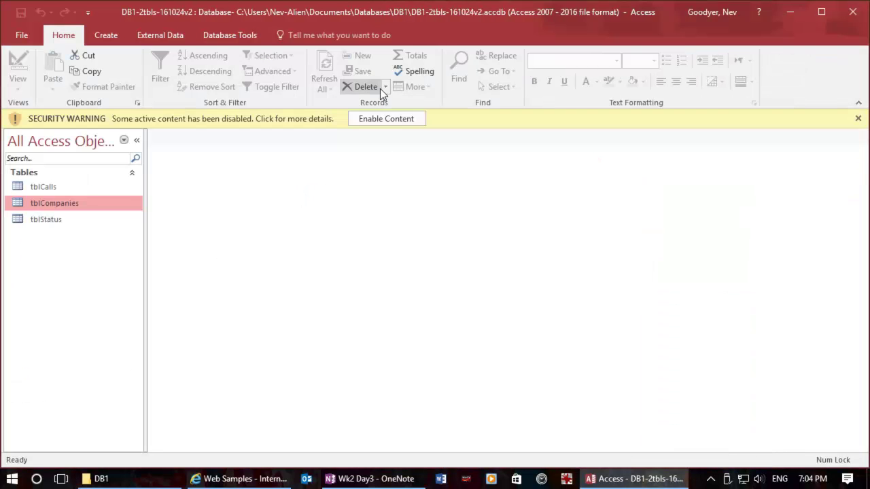
{"action": "left_click", "coordinate": [381, 118]}
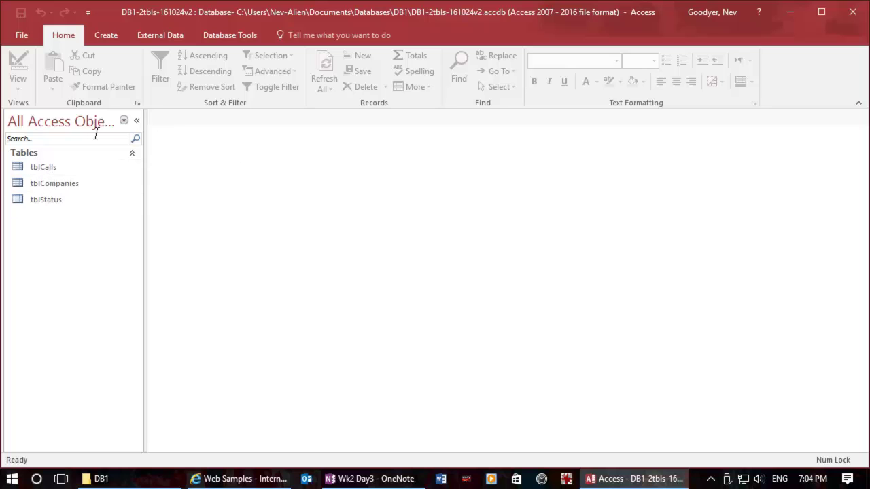
{"action": "left_click", "coordinate": [41, 168]}
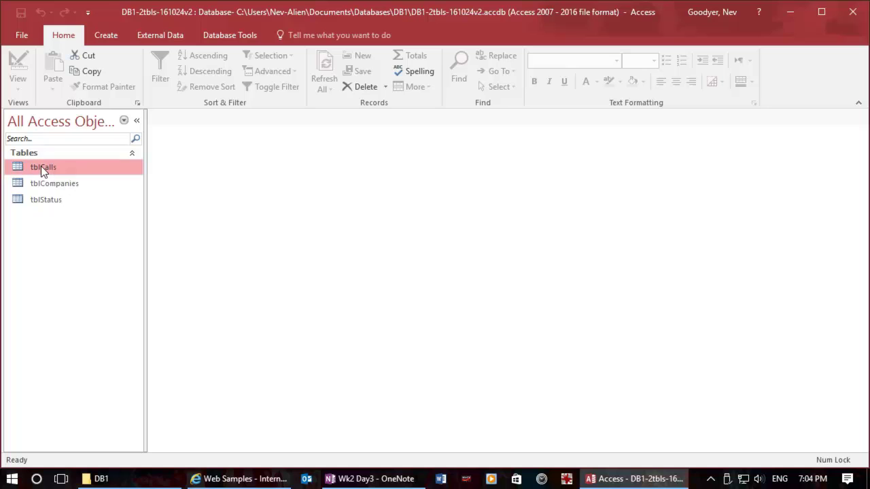
{"action": "left_click", "coordinate": [47, 182]}
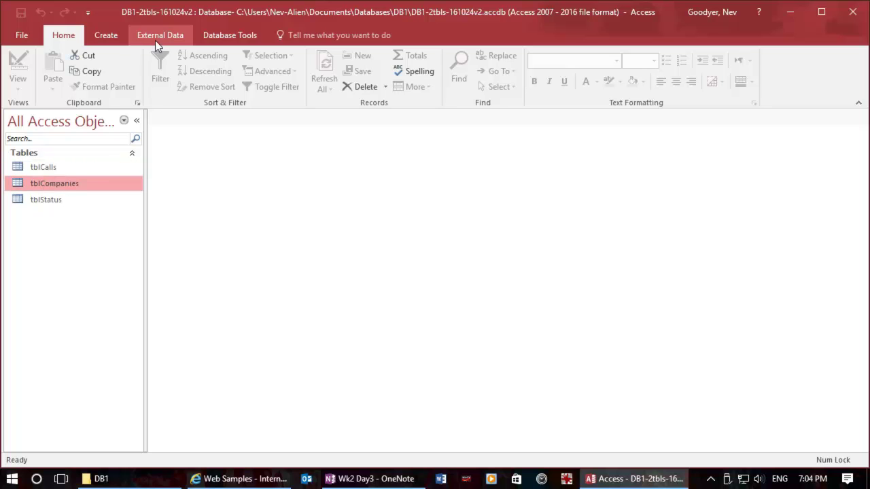
In the Form Wizard, add all tblCompanies fields and choose the Justified layout.
{"action": "left_click", "coordinate": [111, 39]}
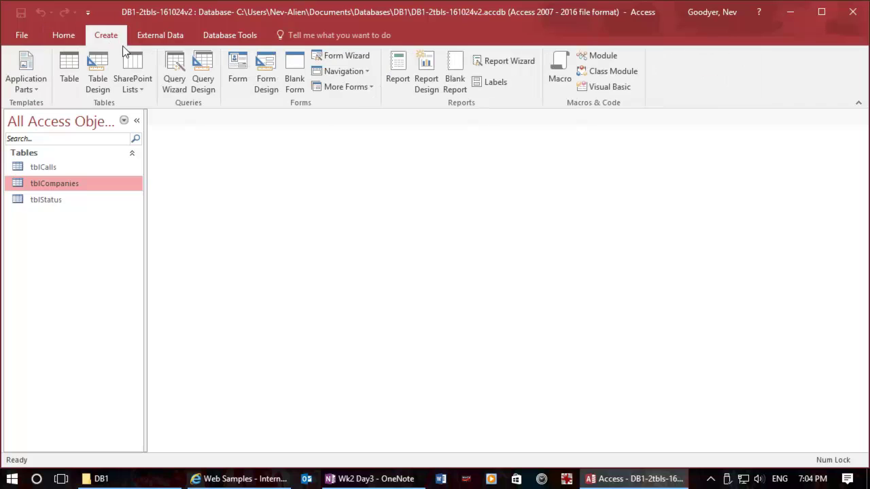
{"action": "left_click", "coordinate": [343, 60]}
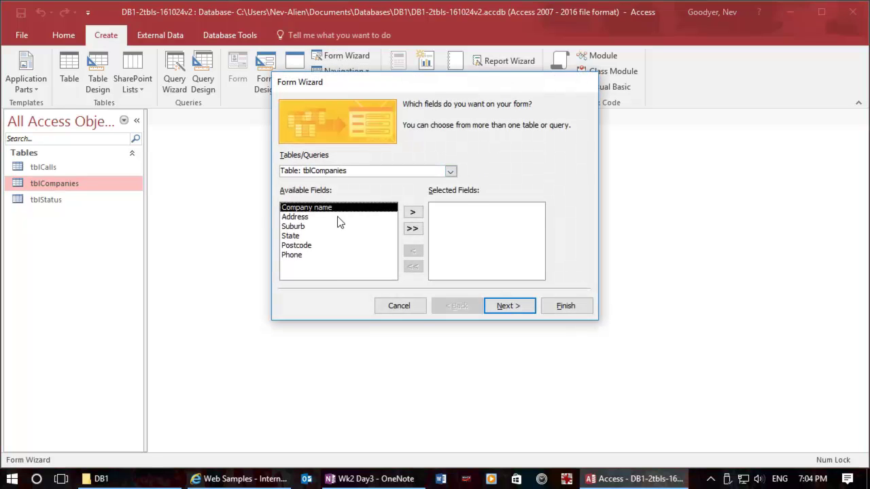
{"action": "left_click", "coordinate": [416, 228]}
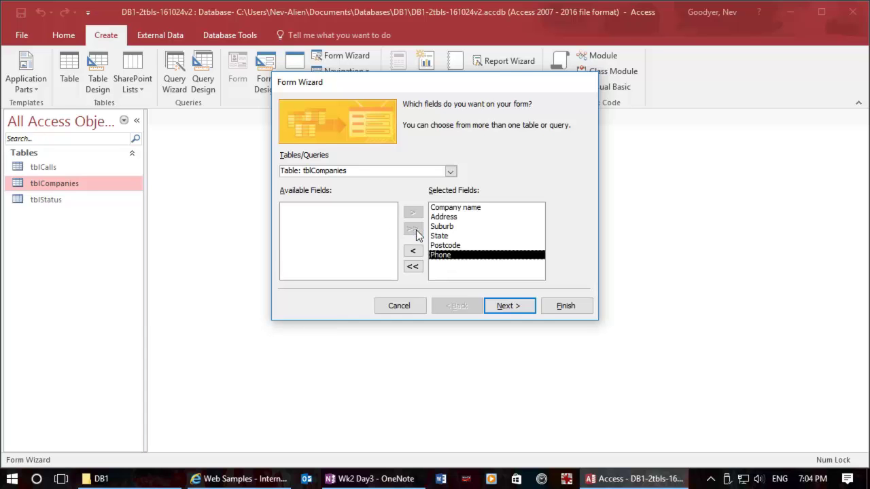
{"action": "left_click", "coordinate": [509, 309]}
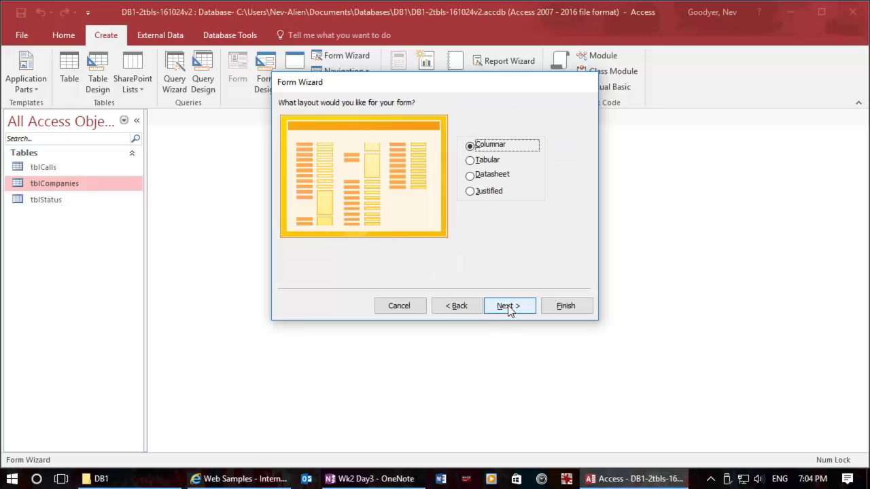
{"action": "left_click", "coordinate": [471, 162]}
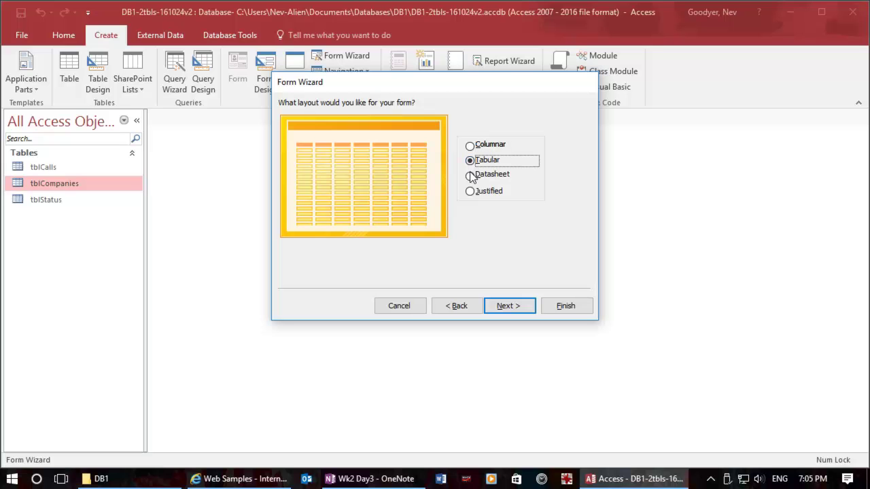
{"action": "left_click", "coordinate": [471, 176]}
{"action": "left_click", "coordinate": [470, 192]}
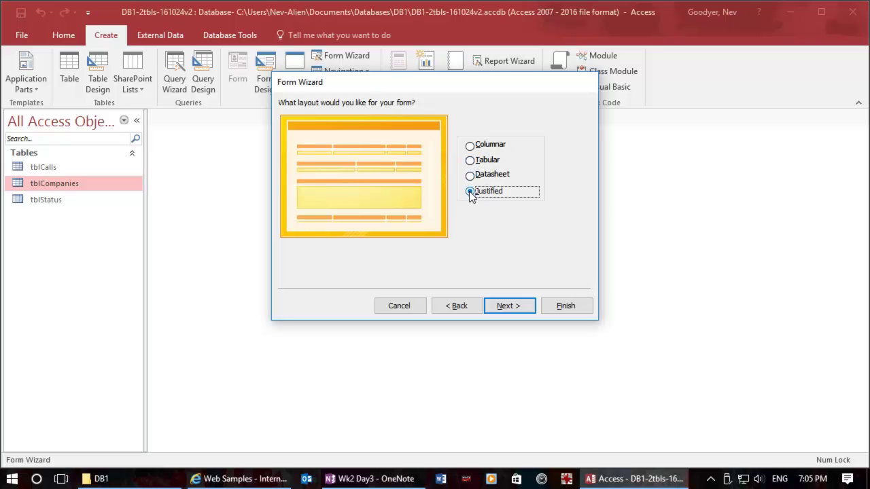
{"action": "left_click", "coordinate": [471, 176]}
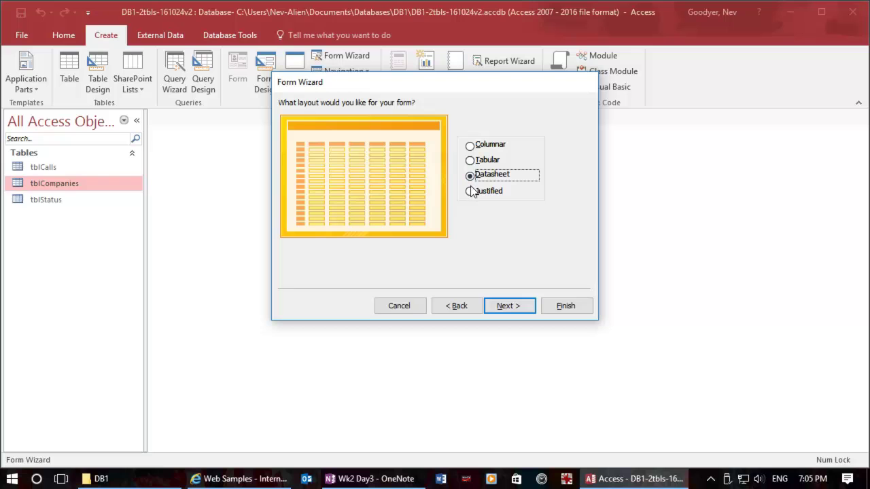
{"action": "left_click", "coordinate": [473, 195]}
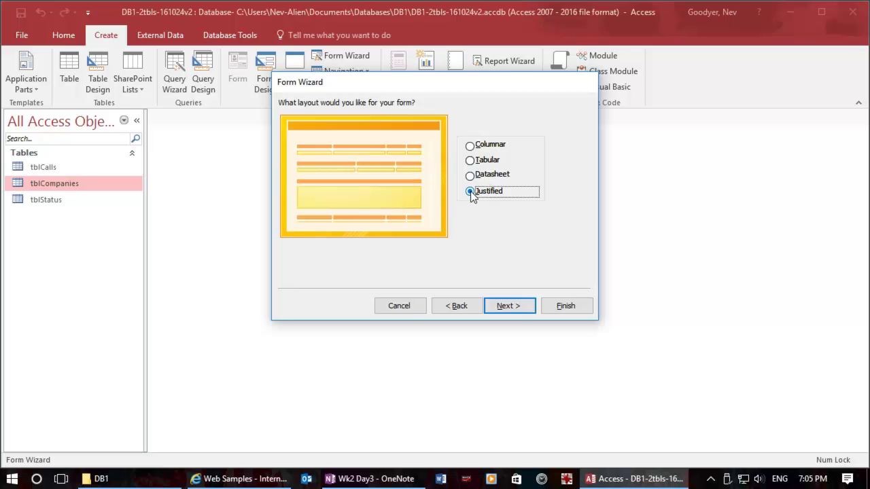
Title the form frmCompanies and finish the wizard.
{"action": "left_click", "coordinate": [511, 307]}
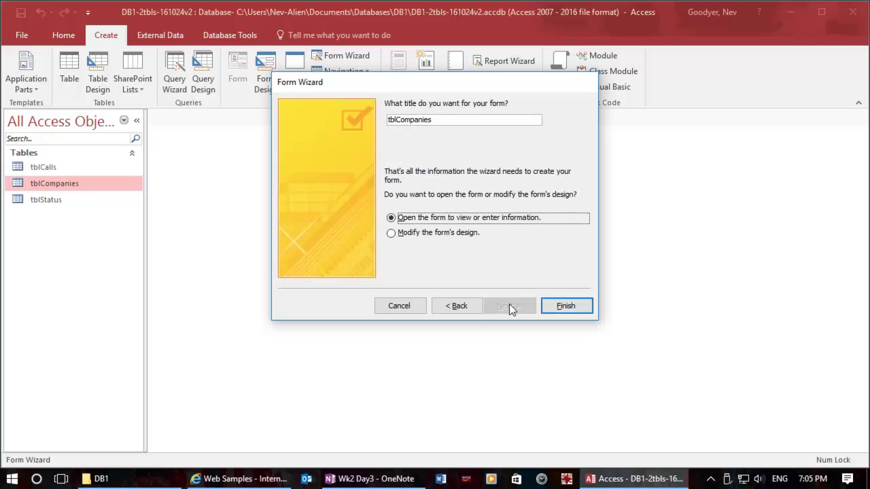
{"action": "left_click", "coordinate": [397, 119]}
{"action": "key", "text": "BackSpace"}
{"action": "key", "text": "BackSpace"}
{"action": "key", "text": "BackSpace"}
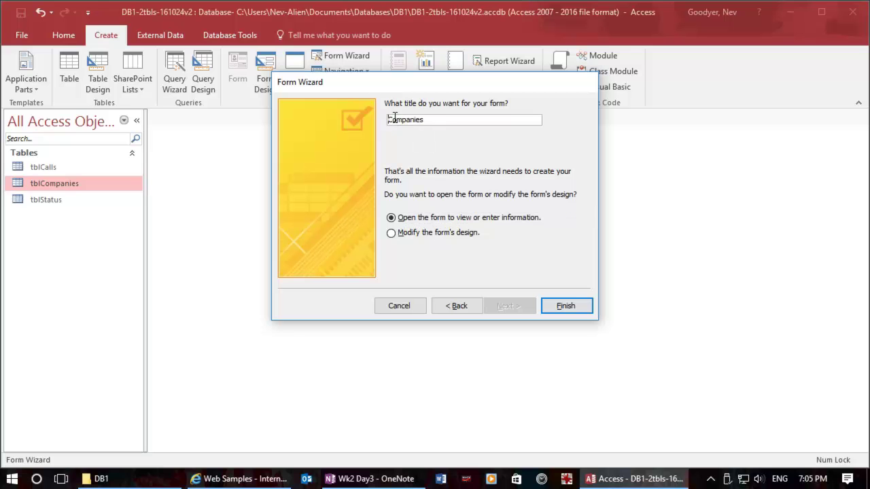
{"action": "type", "text": "frm"}
{"action": "left_click", "coordinate": [565, 305]}
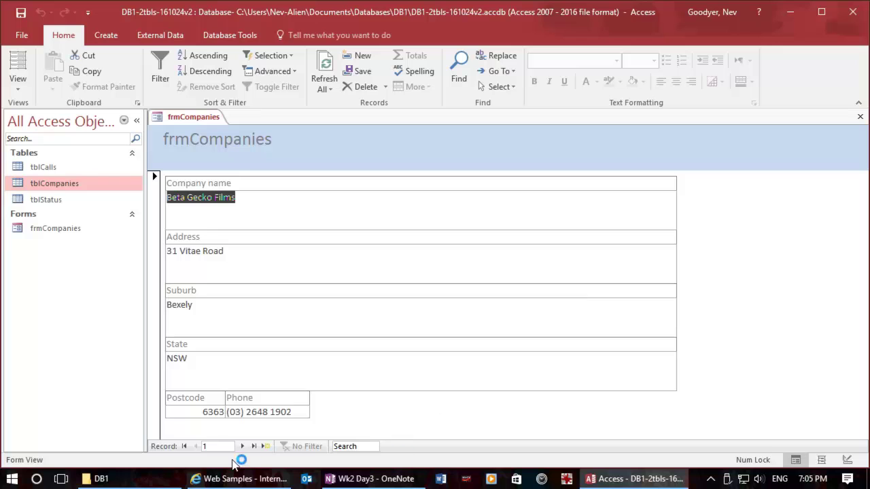
Page through frmCompanies to the Silly Hamster Marketing record, then close the form.
{"action": "left_click", "coordinate": [245, 446]}
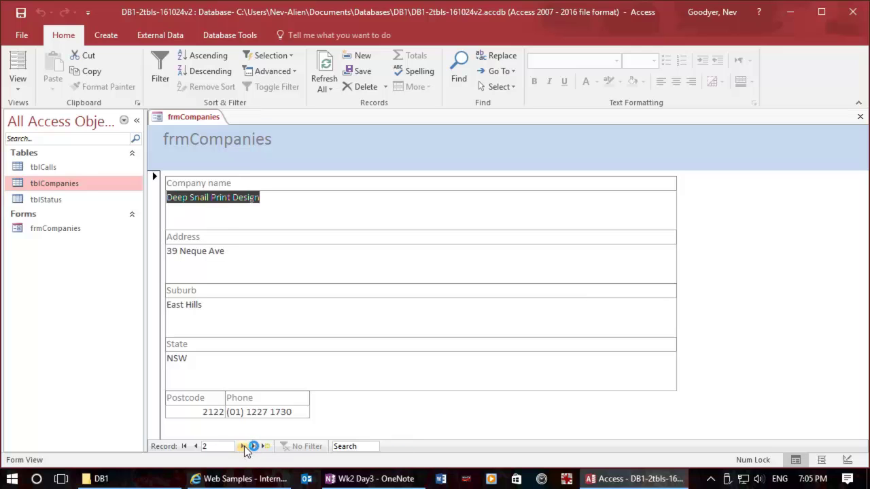
{"action": "left_click", "coordinate": [244, 446]}
{"action": "left_click", "coordinate": [244, 446]}
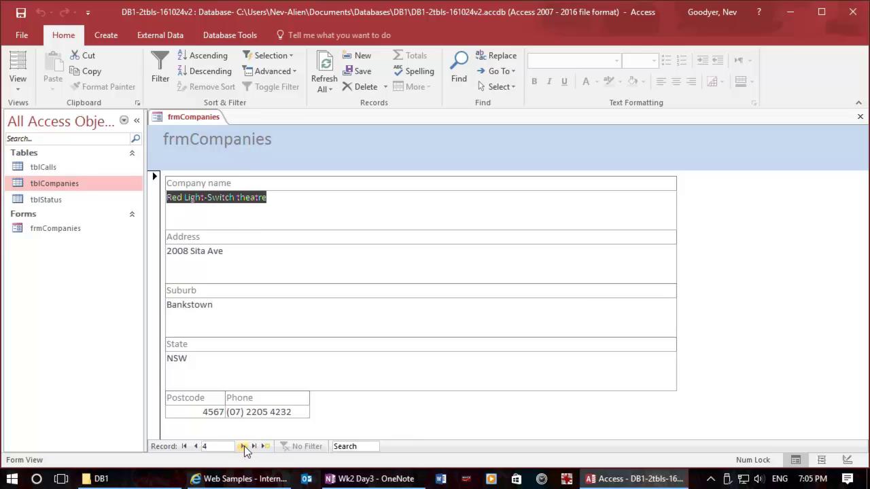
{"action": "left_click", "coordinate": [244, 446]}
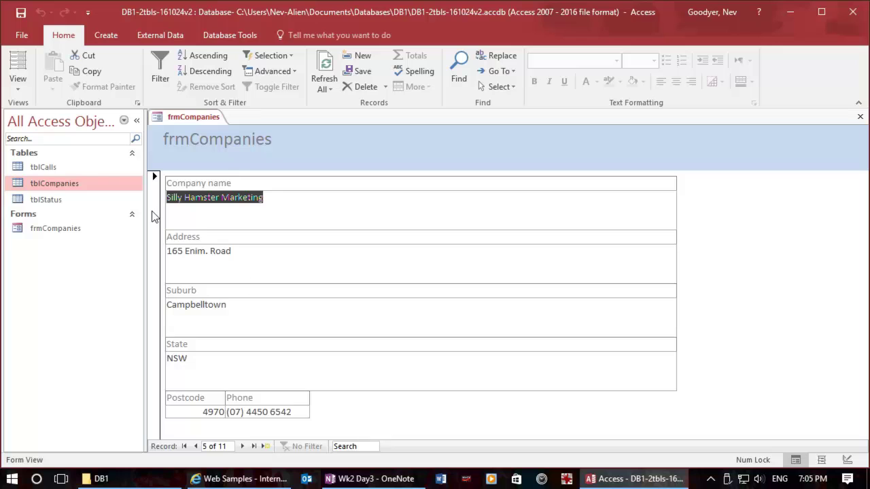
{"action": "left_click", "coordinate": [861, 118]}
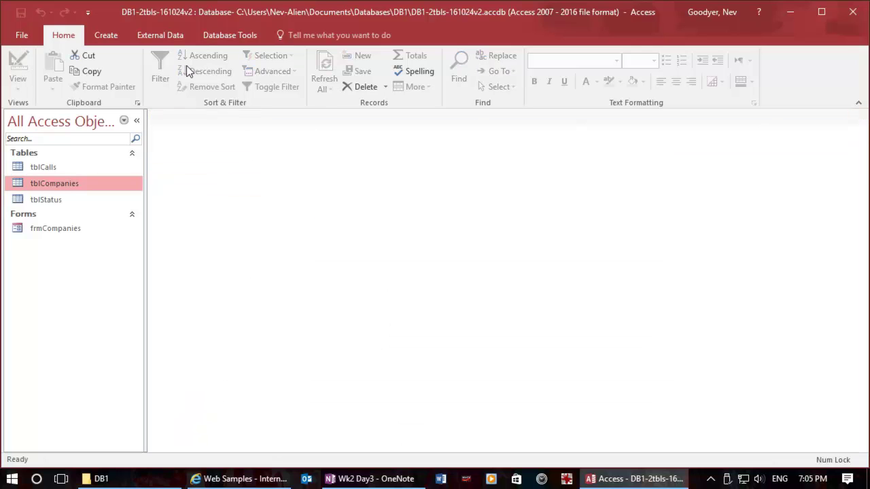
Start a new Form Wizard using all fields from both tblCompanies and tblCalls.
{"action": "left_click", "coordinate": [112, 37]}
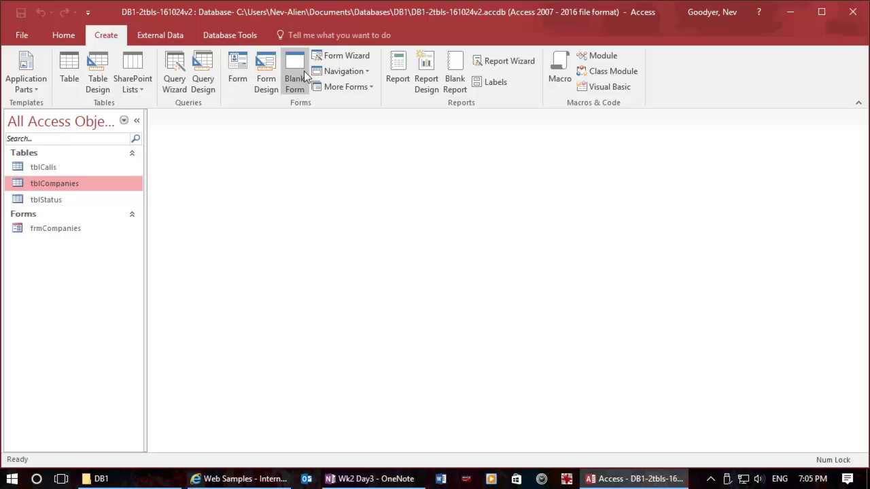
{"action": "left_click", "coordinate": [329, 57]}
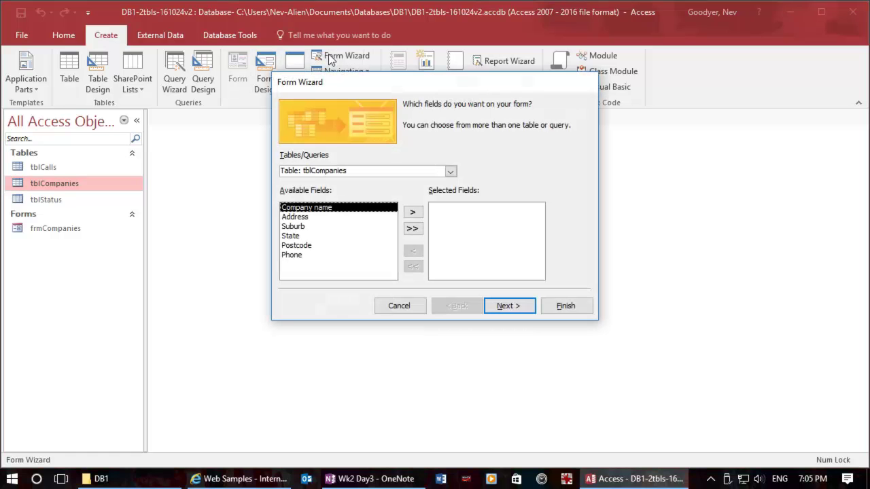
{"action": "left_click", "coordinate": [411, 228]}
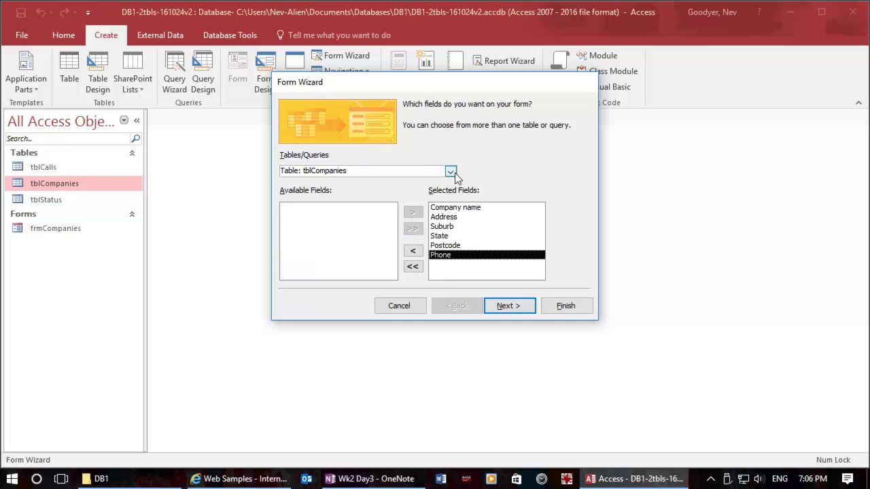
{"action": "left_click", "coordinate": [451, 171]}
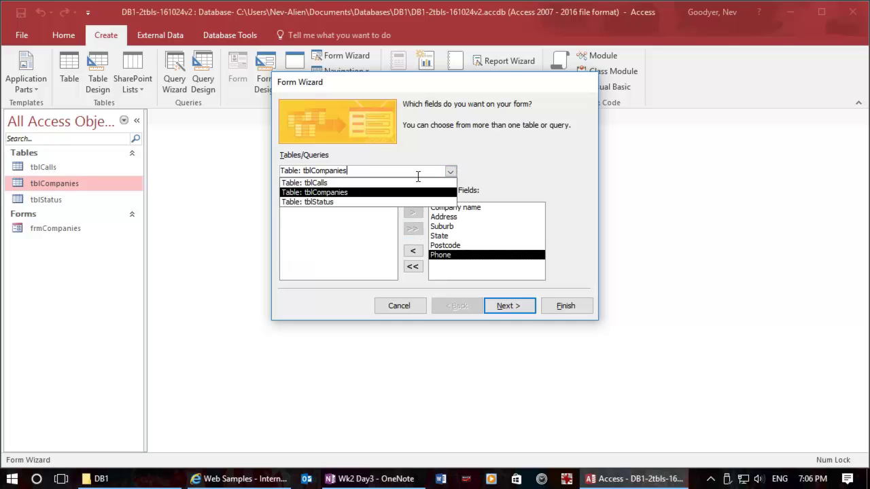
{"action": "left_click", "coordinate": [343, 183]}
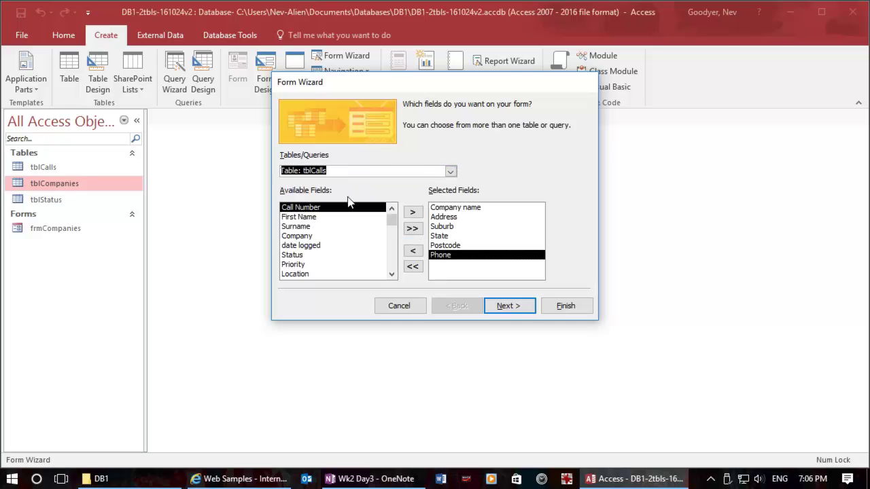
{"action": "left_click", "coordinate": [413, 229]}
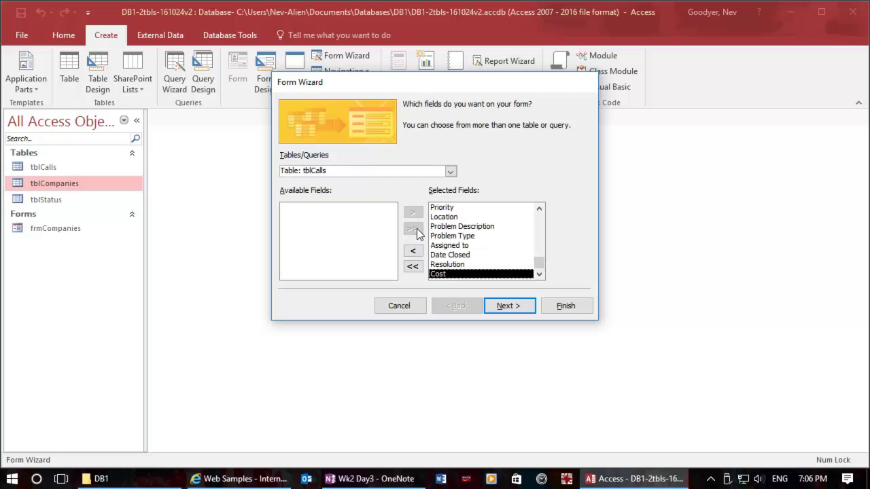
{"action": "left_click", "coordinate": [512, 307]}
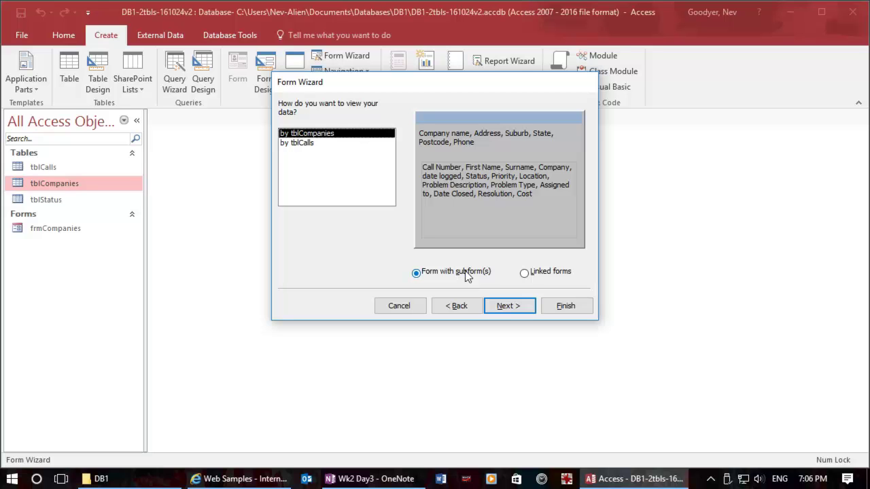
Keep the form-with-subform and Datasheet layouts, and title the main form frmCallsByCompany.
{"action": "left_click", "coordinate": [515, 309]}
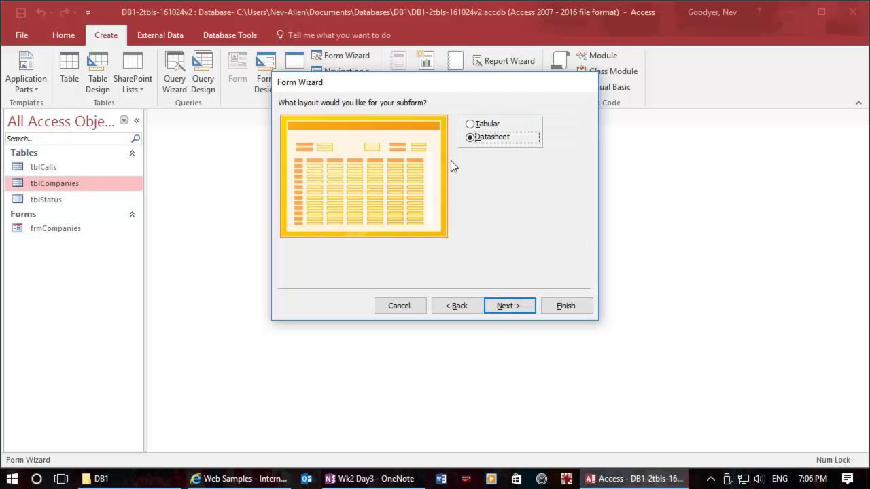
{"action": "left_click", "coordinate": [506, 307]}
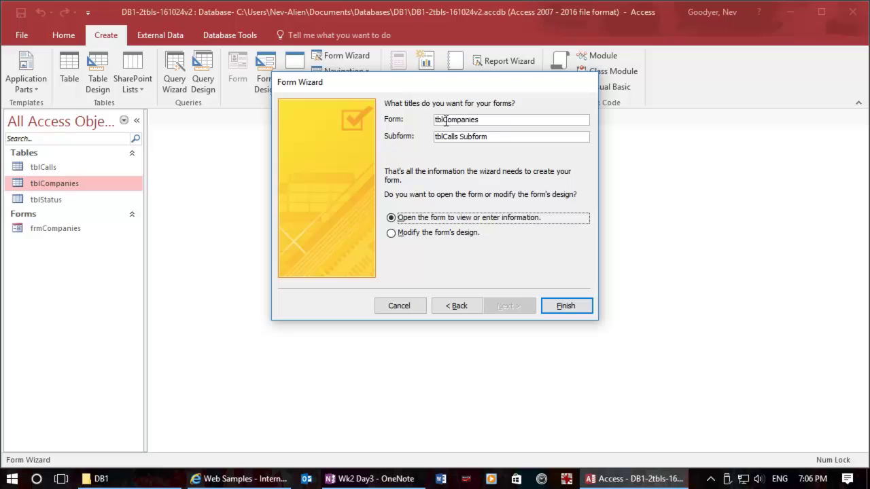
{"action": "left_click", "coordinate": [446, 121]}
{"action": "key", "text": "BackSpace"}
{"action": "key", "text": "BackSpace"}
{"action": "key", "text": "BackSpace"}
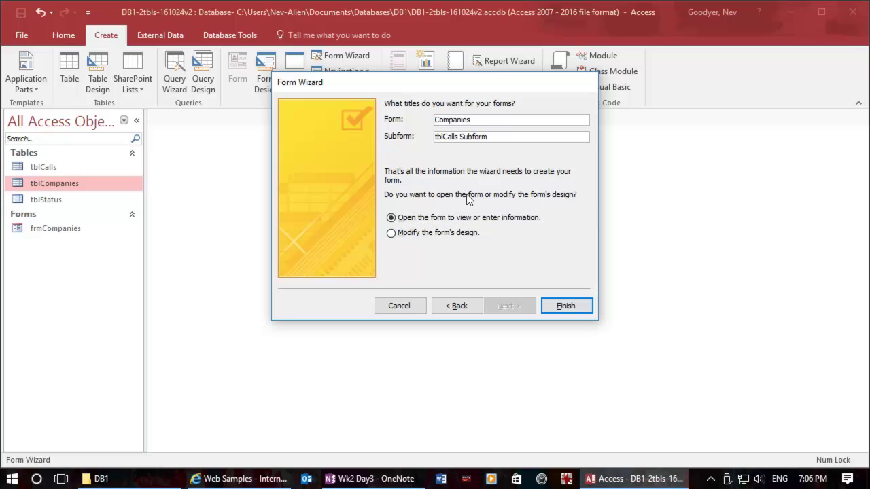
{"action": "type", "text": "frm"}
{"action": "type", "text": "Call"}
{"action": "type", "text": "sBy"}
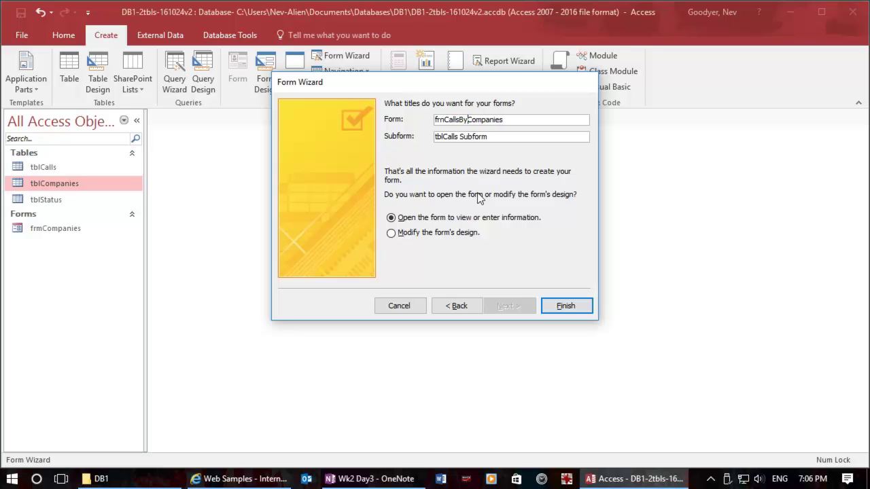
{"action": "left_click", "coordinate": [515, 120]}
{"action": "type", "text": "y"}
{"action": "double_click", "coordinate": [515, 120]}
{"action": "left_click", "coordinate": [514, 121]}
{"action": "key", "text": "BackSpace"}
{"action": "type", "text": "m"}
Paste the main form title into the subform title to make frmCallsByCompanySub.
{"action": "left_click_drag", "start_coordinate": [511, 119], "coordinate": [433, 127]}
{"action": "key", "text": "ctrl+c"}
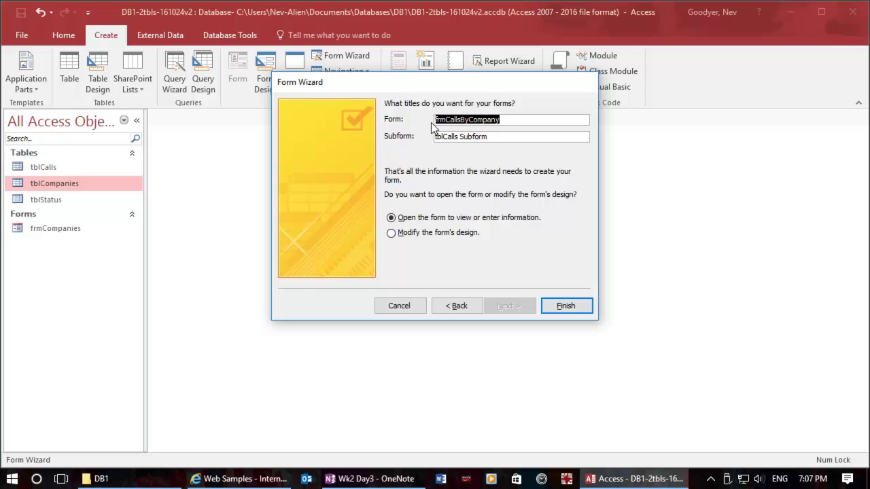
{"action": "left_click_drag", "start_coordinate": [495, 136], "coordinate": [436, 133]}
{"action": "key", "text": "ctrl+v"}
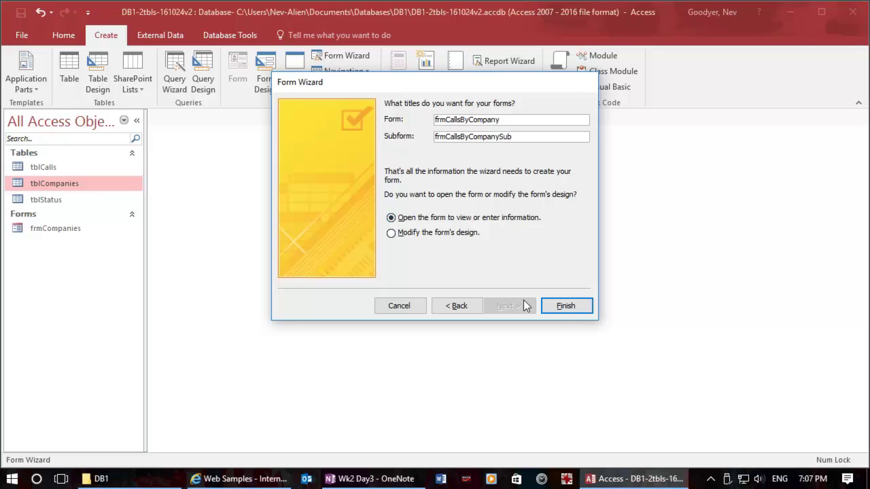
Finish the wizard, collapse the ribbon, and page forward to The Big Cow Company (record 8 of 11).
{"action": "left_click", "coordinate": [565, 306]}
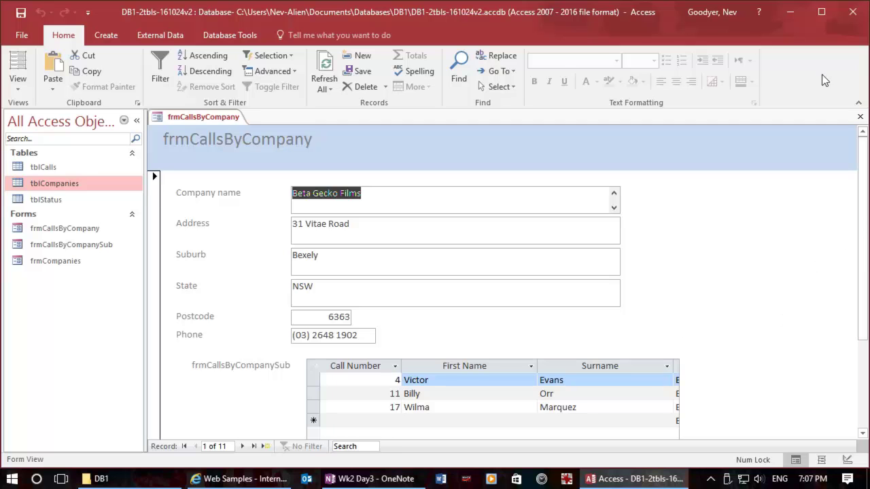
{"action": "left_click", "coordinate": [860, 103]}
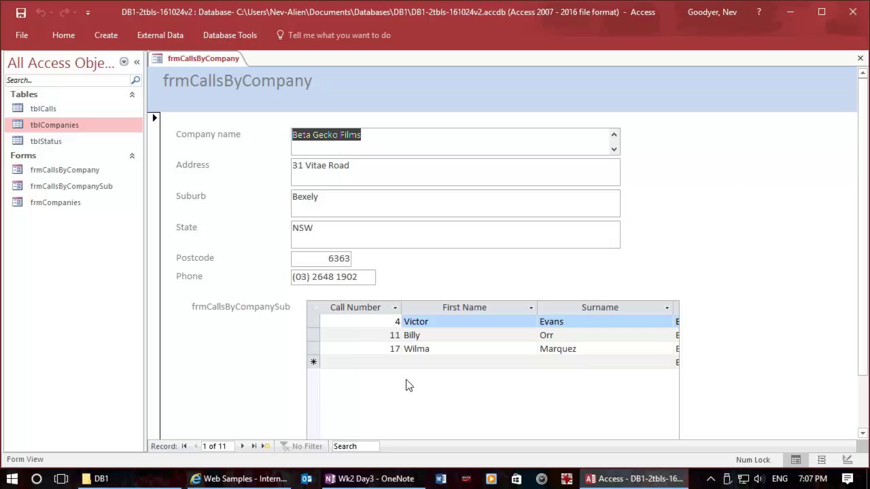
{"action": "left_click", "coordinate": [242, 447]}
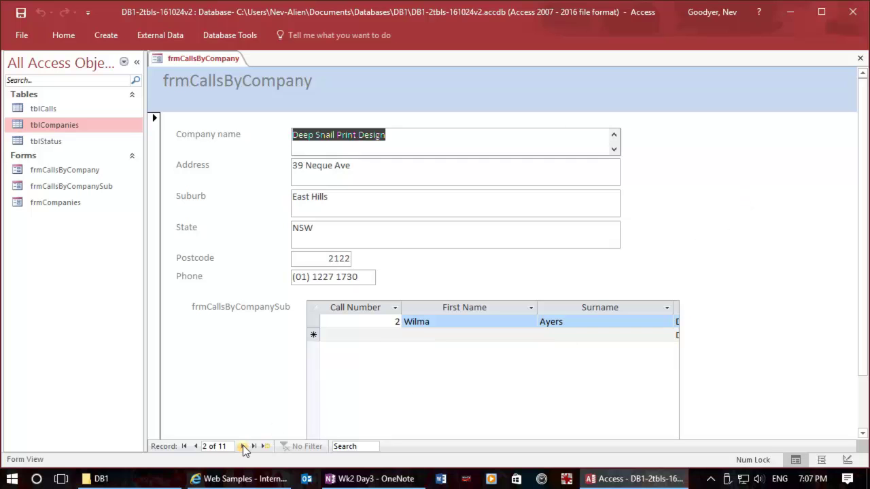
{"action": "left_click", "coordinate": [243, 447]}
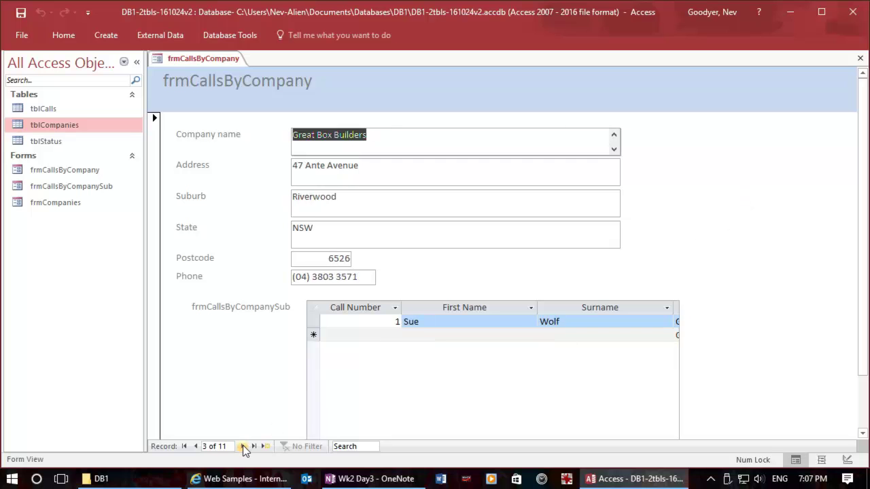
{"action": "left_click", "coordinate": [242, 447]}
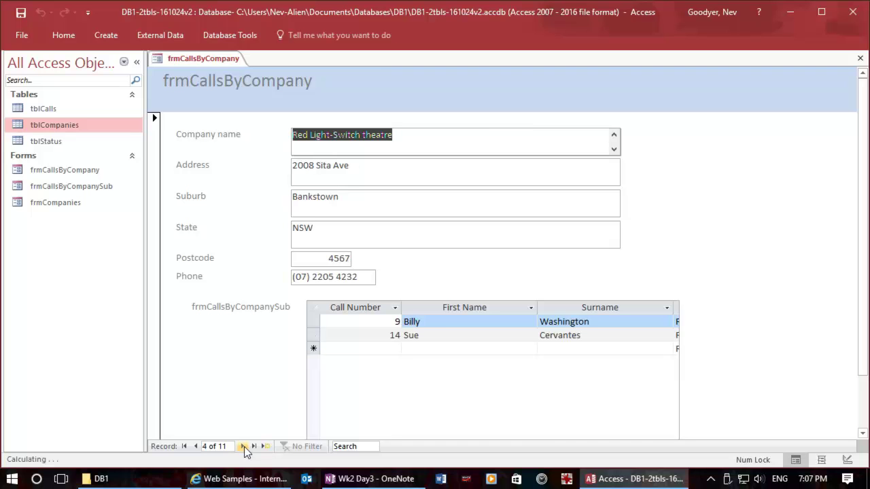
{"action": "left_click", "coordinate": [242, 446]}
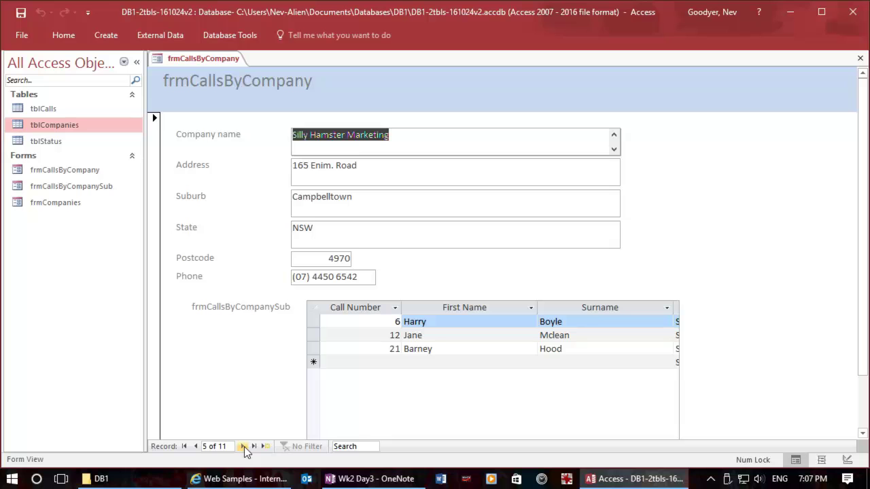
{"action": "left_click", "coordinate": [244, 446]}
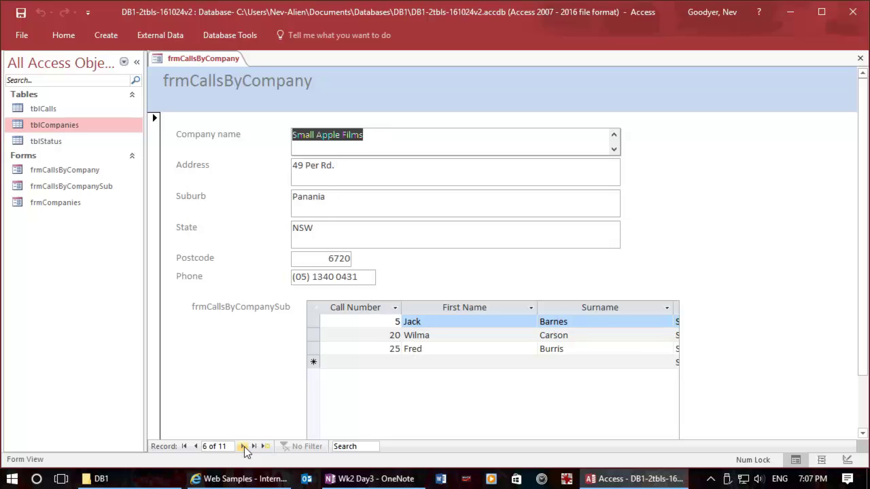
{"action": "left_click", "coordinate": [243, 446]}
{"action": "left_click", "coordinate": [243, 447]}
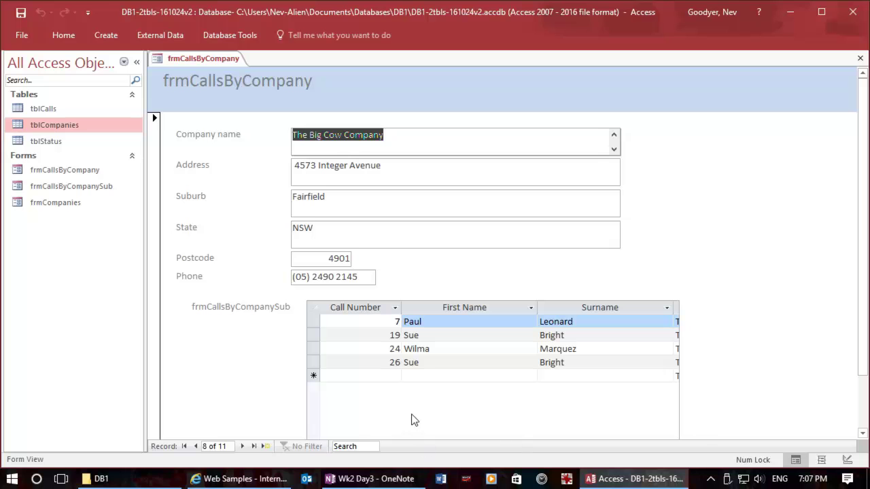
{"action": "left_click_drag", "start_coordinate": [864, 237], "coordinate": [865, 289]}
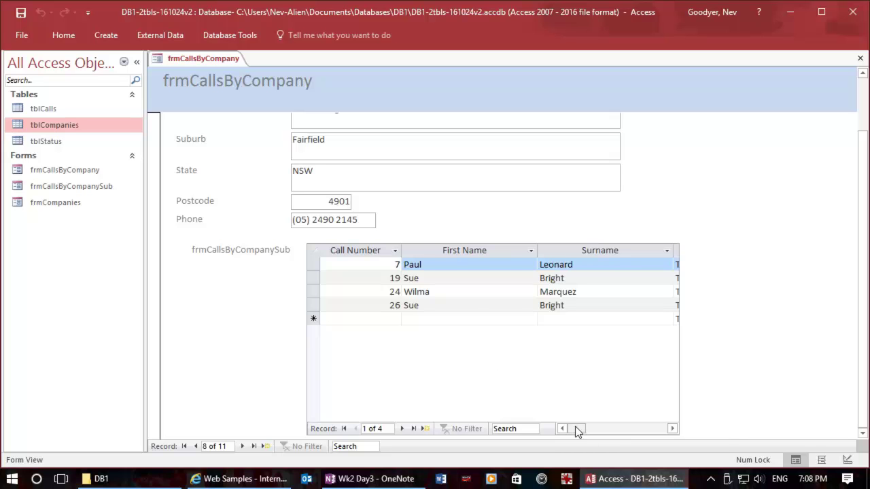
{"action": "mouse_move", "coordinate": [576, 431]}
{"action": "left_mouse_down"}
{"action": "mouse_move", "coordinate": [660, 414]}
{"action": "mouse_move", "coordinate": [570, 416]}
{"action": "left_mouse_up"}
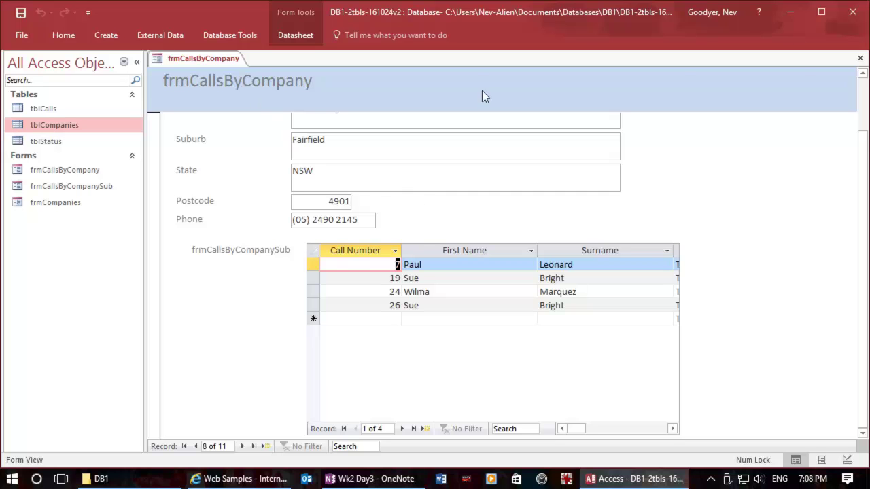
Pin the ribbon open and switch frmCallsByCompany to Design View.
{"action": "left_click", "coordinate": [25, 33]}
{"action": "key", "text": "Escape"}
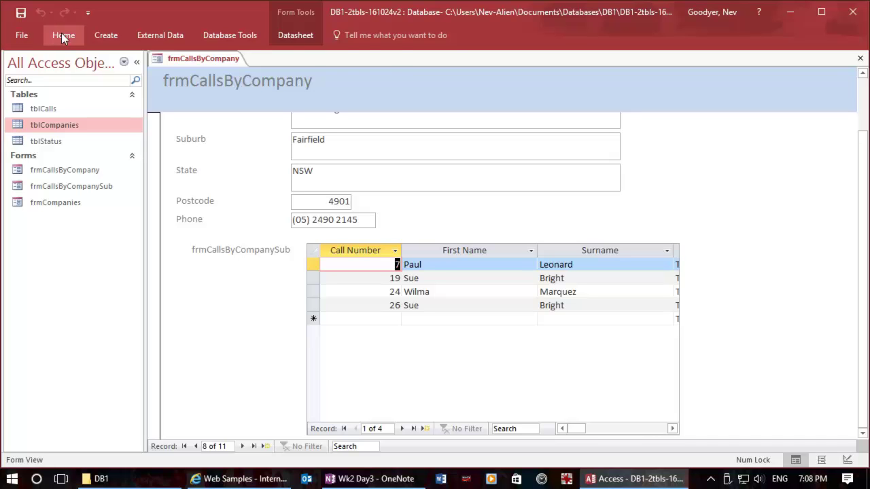
{"action": "left_click", "coordinate": [64, 35]}
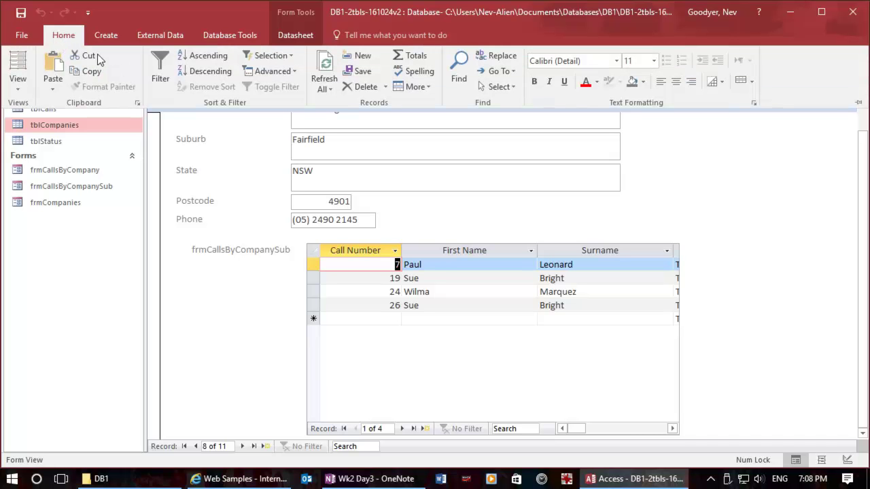
{"action": "left_click", "coordinate": [858, 104]}
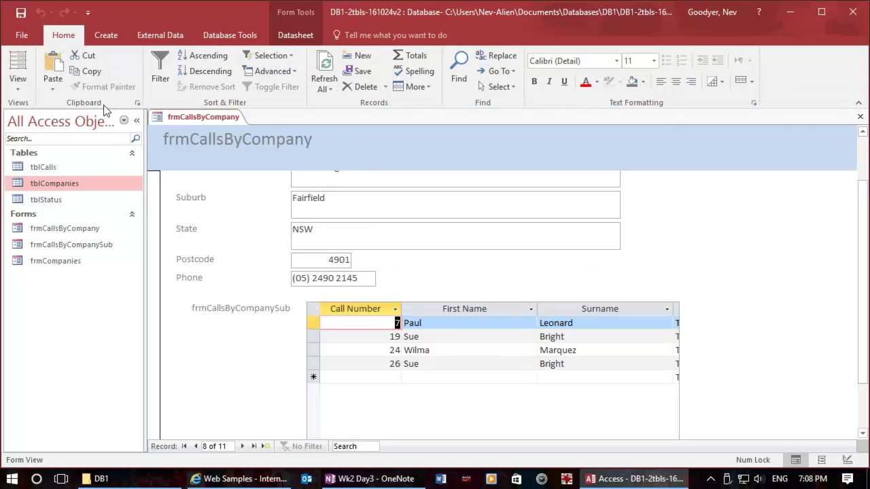
{"action": "left_click", "coordinate": [17, 91]}
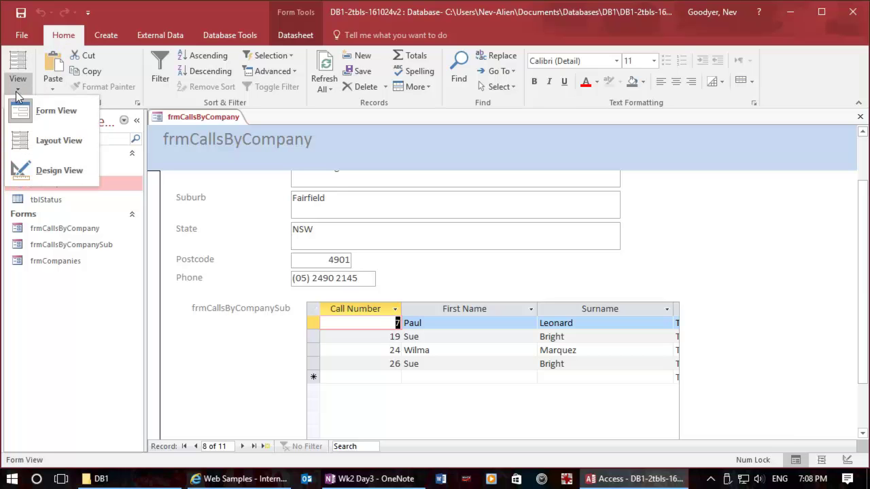
{"action": "left_click", "coordinate": [34, 176]}
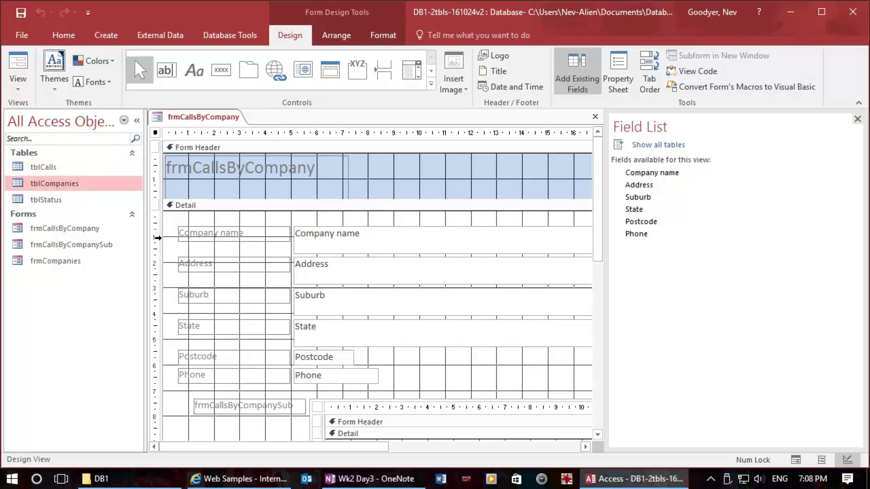
Size the Company name, then Address, Suburb and State controls To Shortest.
{"action": "left_click", "coordinate": [159, 234]}
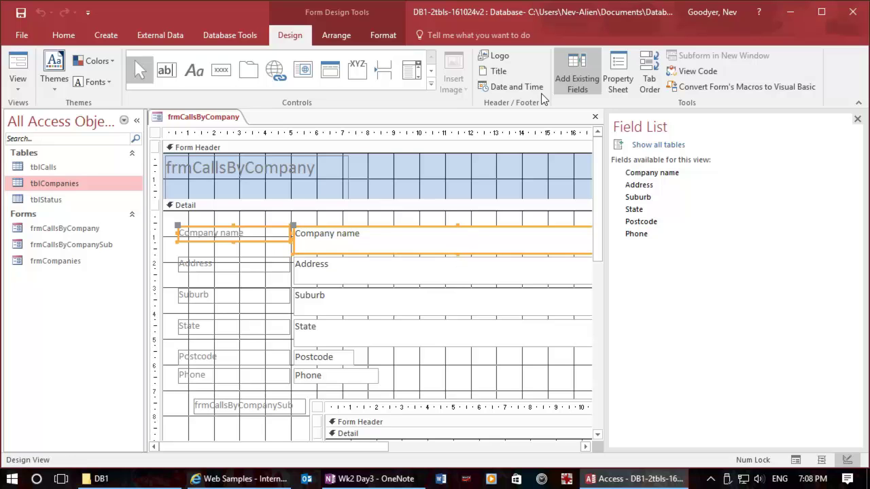
{"action": "left_click", "coordinate": [341, 35]}
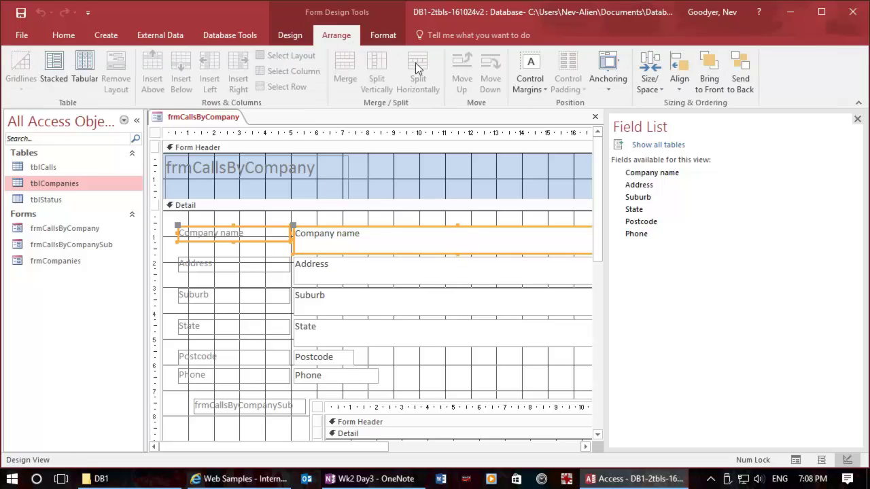
{"action": "left_click", "coordinate": [656, 84]}
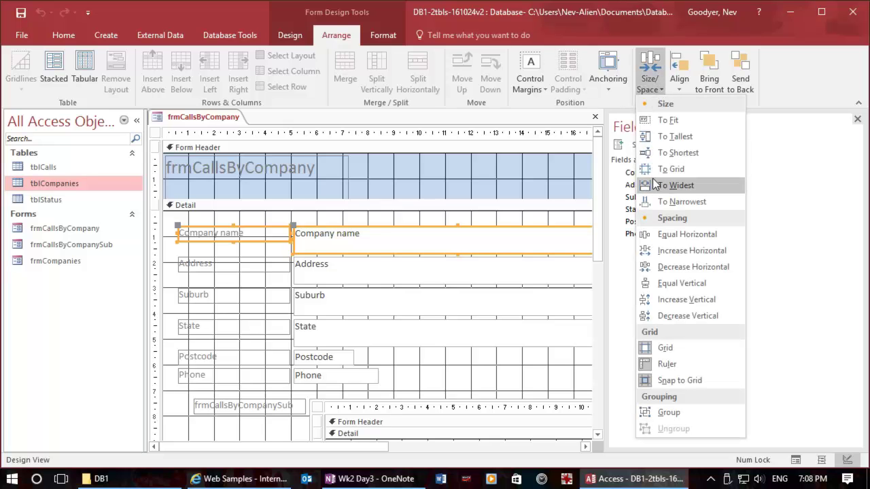
{"action": "left_click", "coordinate": [653, 155]}
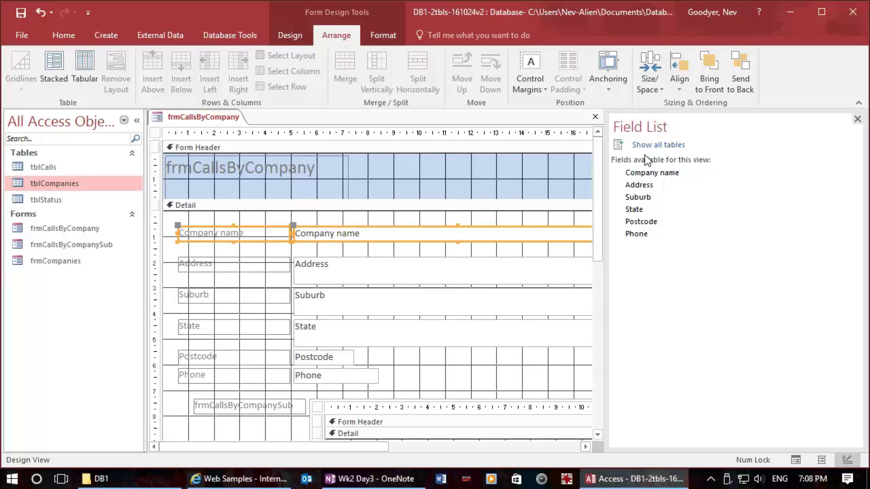
{"action": "left_click_drag", "start_coordinate": [157, 263], "coordinate": [158, 337]}
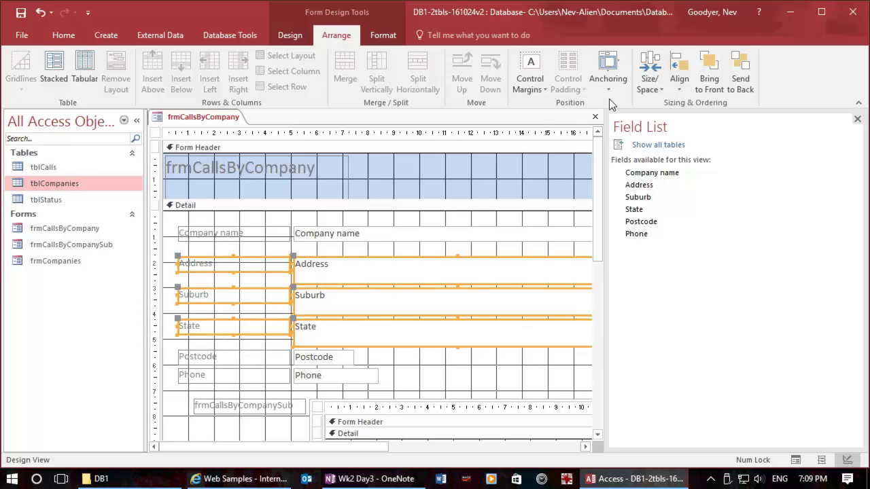
{"action": "left_click", "coordinate": [653, 88]}
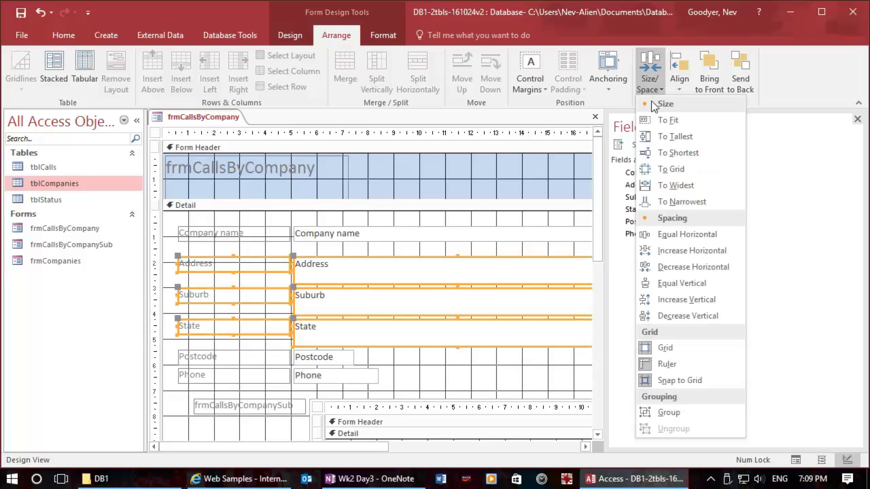
{"action": "left_click", "coordinate": [650, 153]}
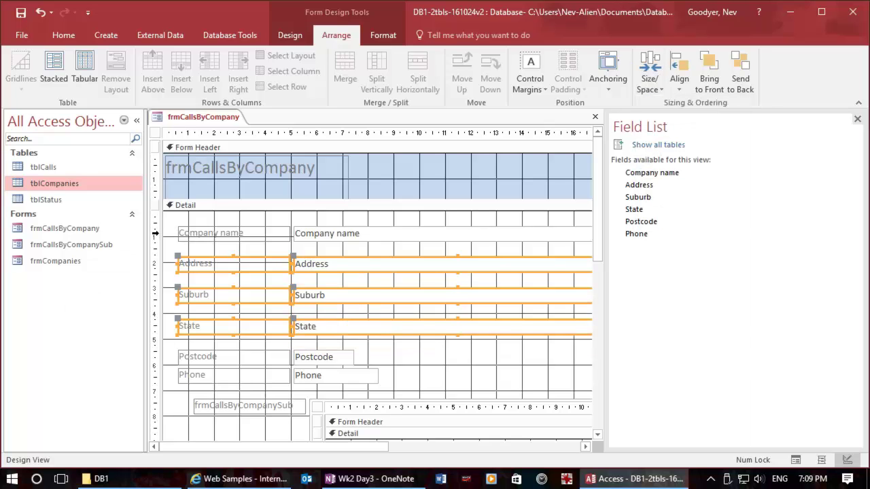
Select all detail controls down the form and tighten their vertical spacing.
{"action": "left_click_drag", "start_coordinate": [155, 232], "coordinate": [156, 407]}
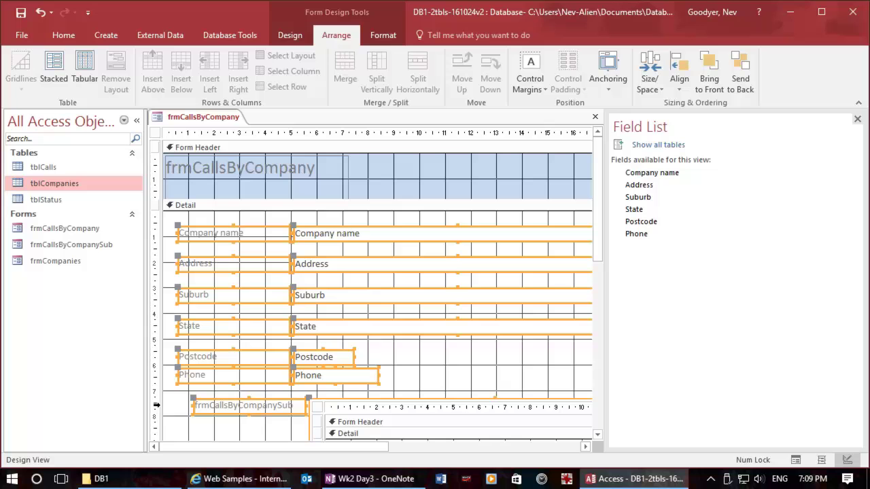
{"action": "left_click", "coordinate": [684, 90]}
{"action": "left_click", "coordinate": [680, 155]}
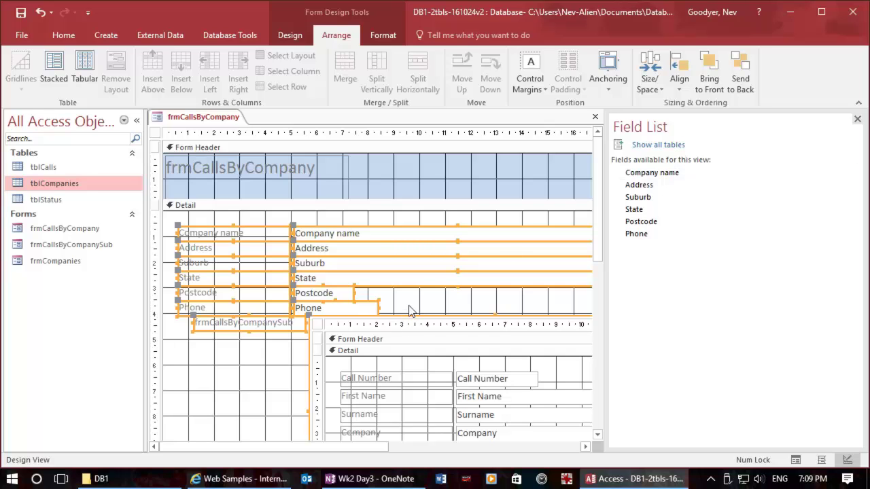
{"action": "left_click", "coordinate": [409, 310]}
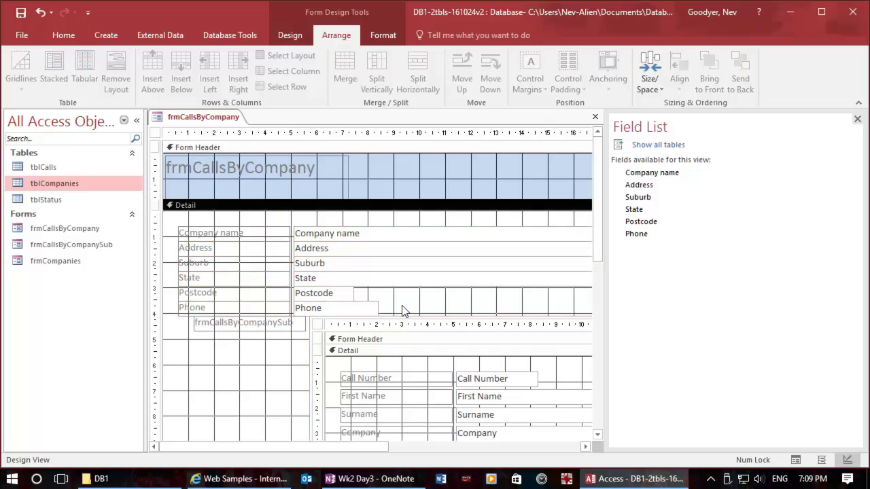
{"action": "left_click", "coordinate": [65, 37]}
{"action": "left_click", "coordinate": [18, 72]}
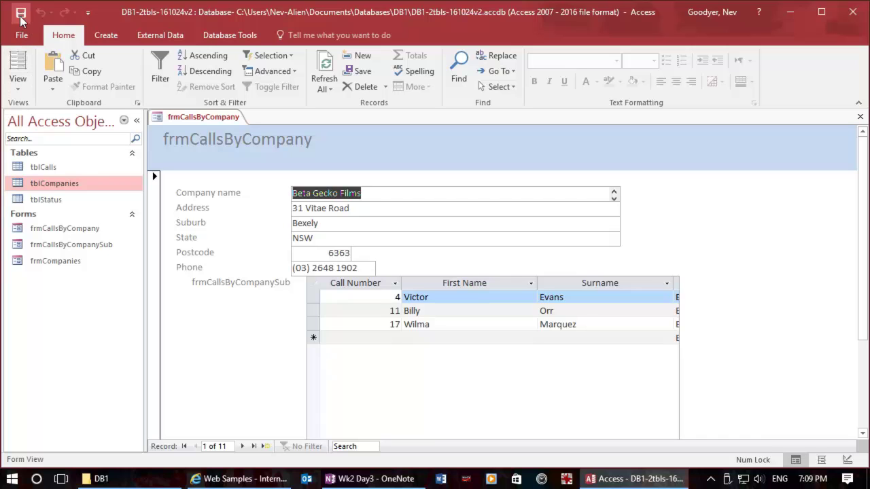
{"action": "left_click", "coordinate": [20, 88]}
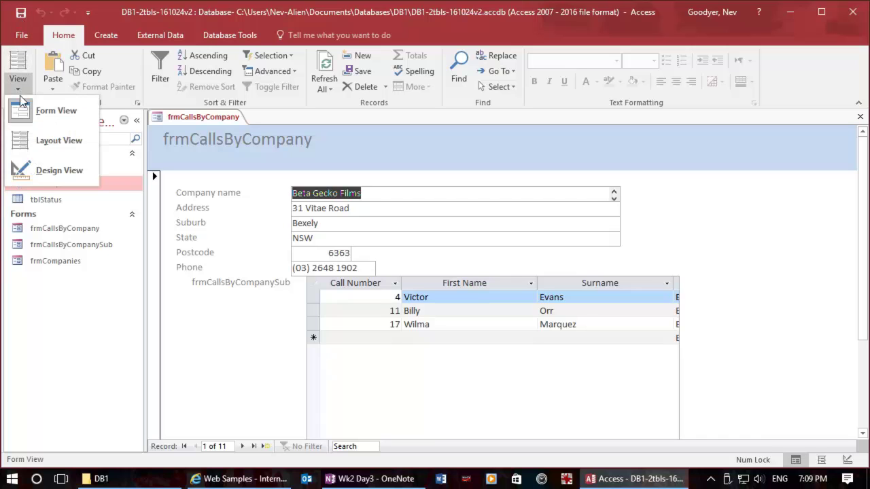
{"action": "left_click", "coordinate": [54, 170]}
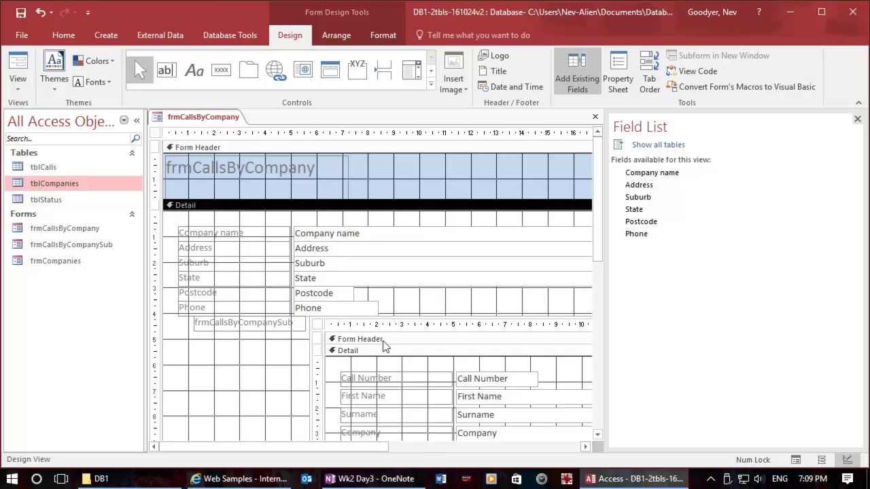
Close the Field List, move the calls subform lower and left, and place its label above it.
{"action": "left_click", "coordinate": [450, 316]}
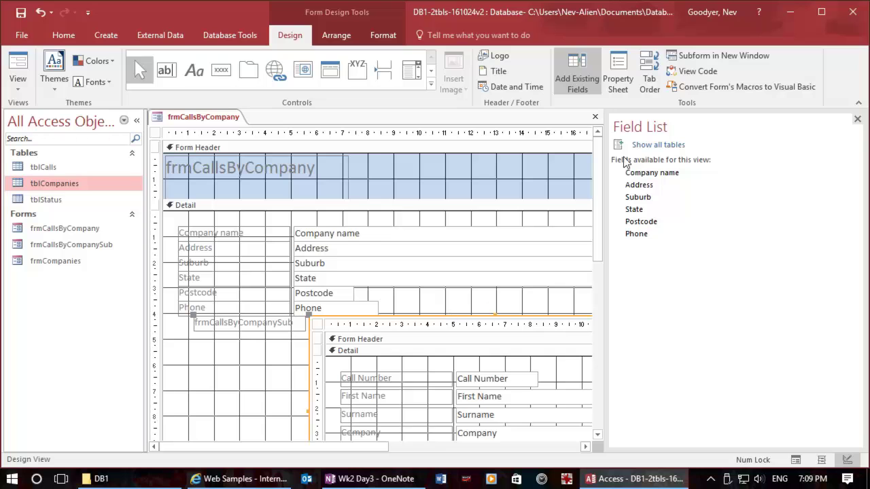
{"action": "left_click", "coordinate": [858, 121]}
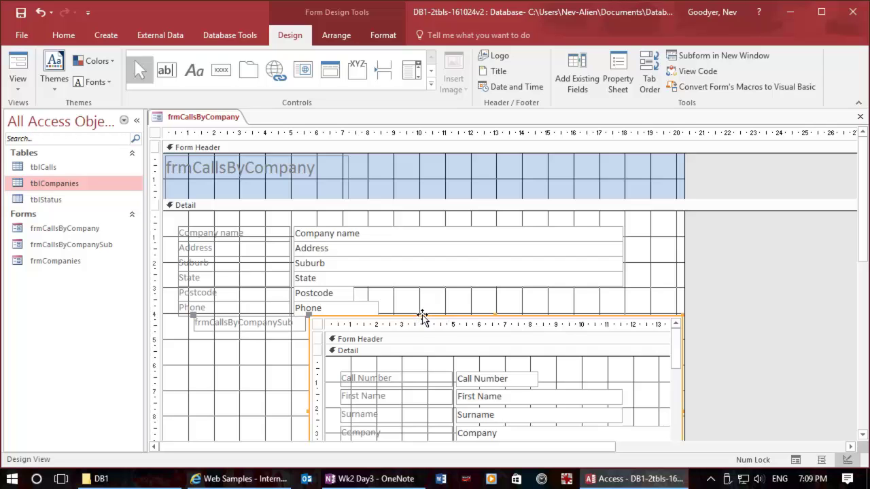
{"action": "left_click", "coordinate": [421, 322]}
{"action": "left_click_drag", "start_coordinate": [422, 324], "coordinate": [387, 342]}
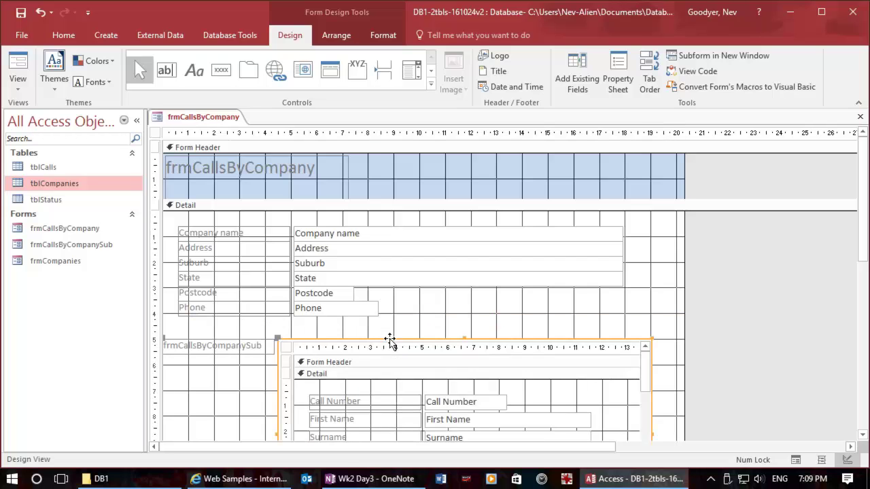
{"action": "left_click", "coordinate": [333, 340]}
{"action": "left_click_drag", "start_coordinate": [332, 341], "coordinate": [347, 341]}
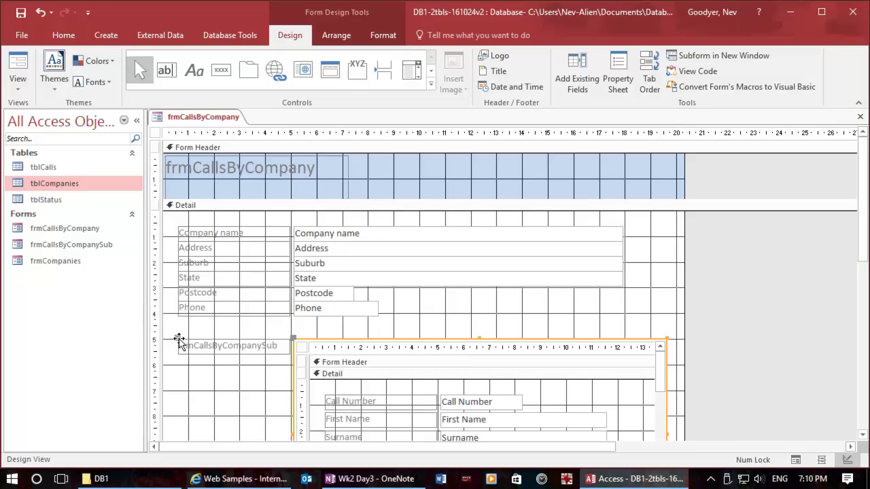
{"action": "left_click_drag", "start_coordinate": [179, 340], "coordinate": [247, 329]}
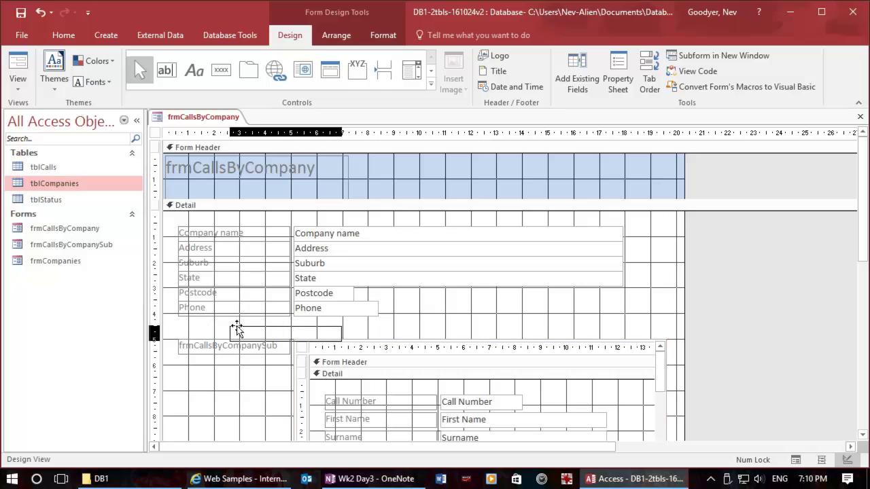
{"action": "mouse_move", "coordinate": [246, 329]}
{"action": "left_mouse_down"}
{"action": "mouse_move", "coordinate": [295, 326]}
{"action": "mouse_move", "coordinate": [311, 355]}
{"action": "left_mouse_up"}
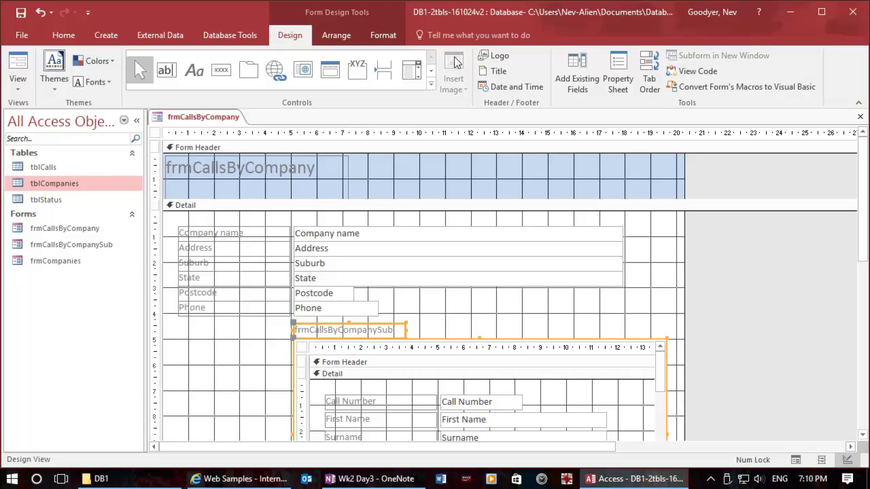
Left-align the subform and its label.
{"action": "left_click", "coordinate": [346, 38]}
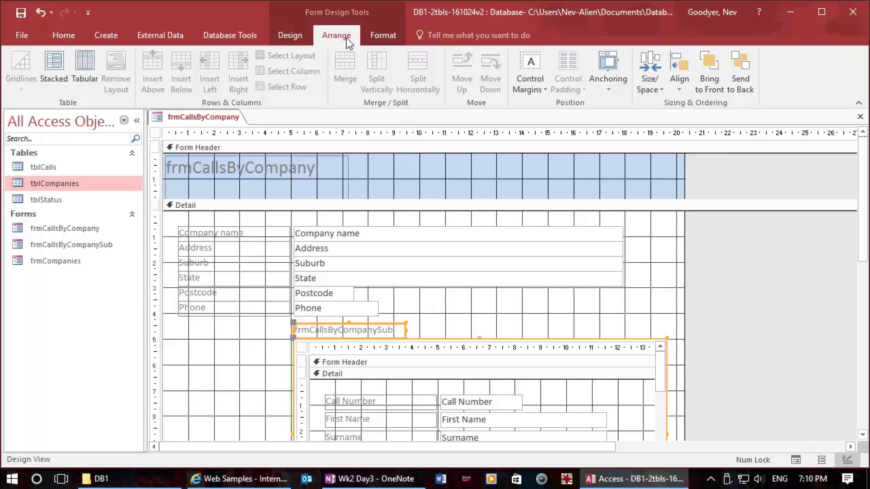
{"action": "left_click", "coordinate": [682, 90]}
{"action": "left_click", "coordinate": [684, 122]}
{"action": "left_click", "coordinate": [419, 334]}
Widen the subform label and change its text to 'Calls for this company'.
{"action": "left_click", "coordinate": [394, 331]}
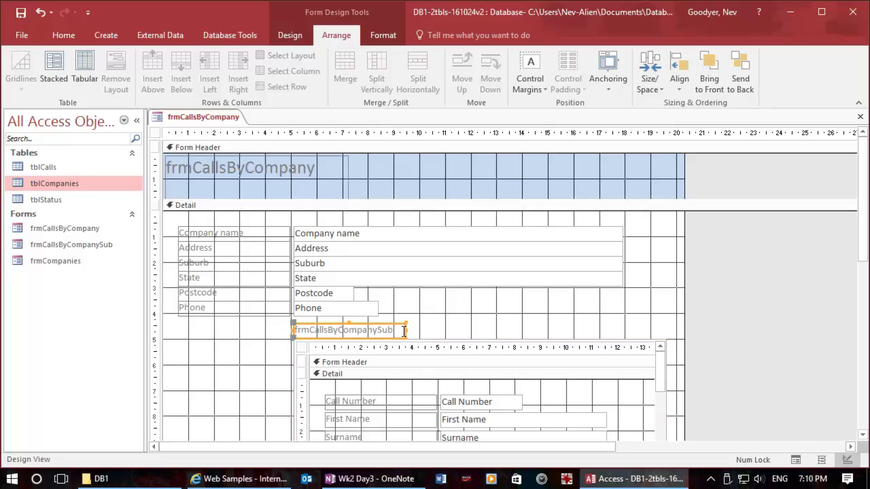
{"action": "left_click_drag", "start_coordinate": [405, 331], "coordinate": [478, 331]}
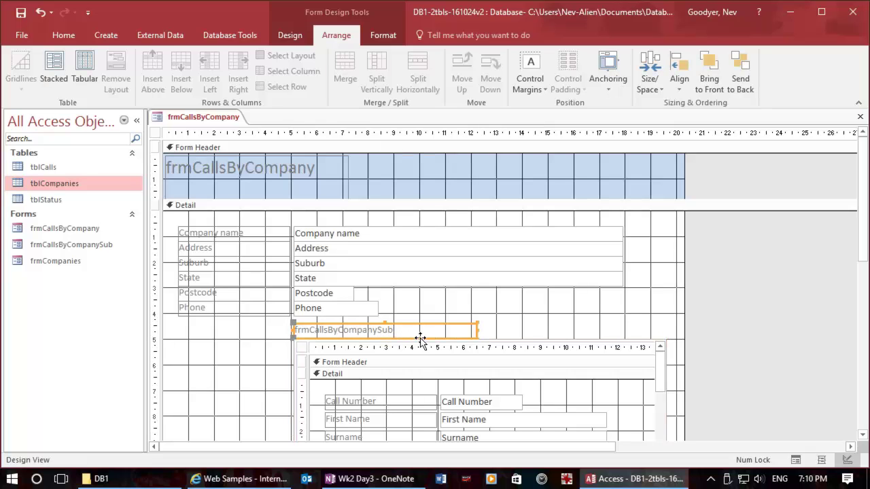
{"action": "left_click", "coordinate": [406, 330]}
{"action": "left_click_drag", "start_coordinate": [406, 330], "coordinate": [294, 326]}
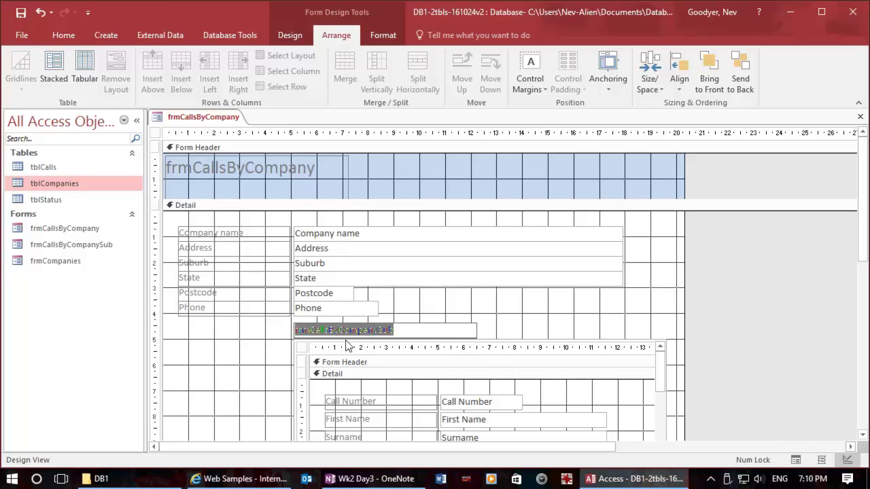
{"action": "type", "text": "C"}
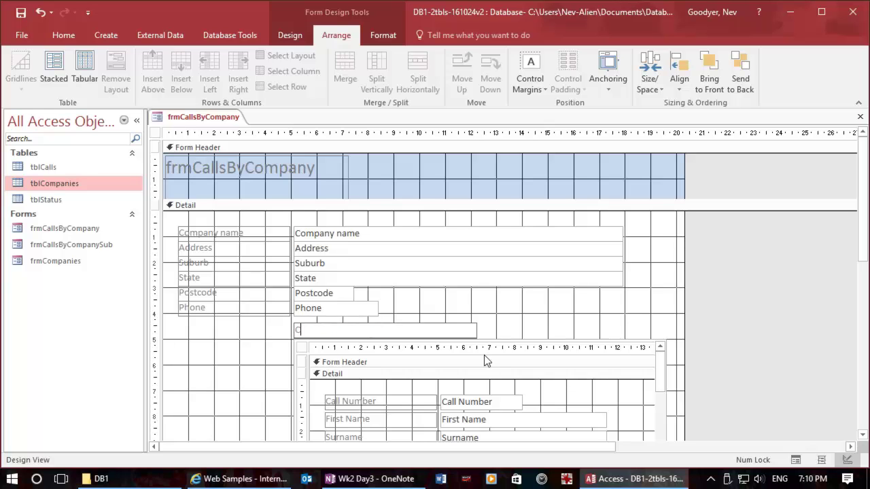
{"action": "type", "text": "alls for this company"}
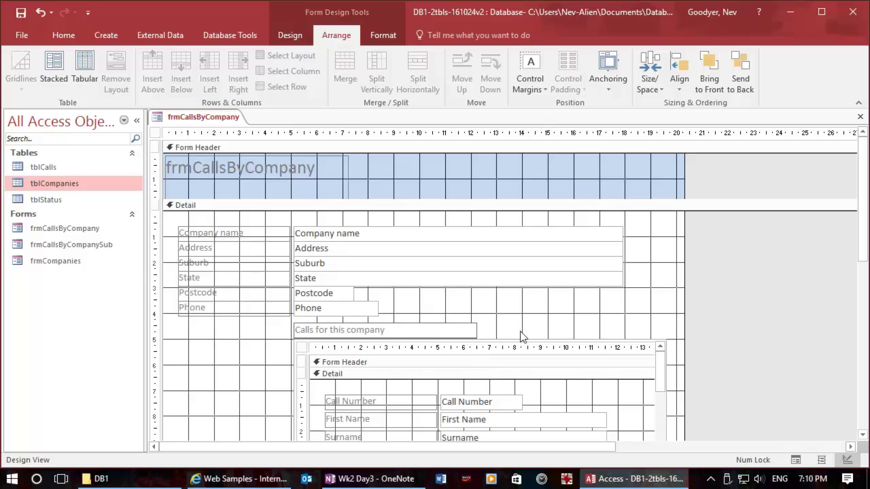
{"action": "left_click", "coordinate": [520, 336]}
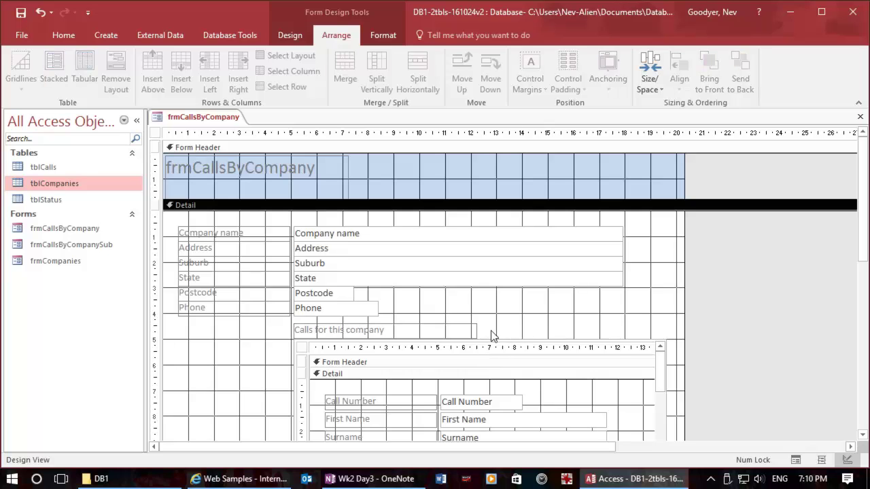
Move the calls subform and its label left and up, aligned with the company labels below Phone.
{"action": "left_click", "coordinate": [500, 343]}
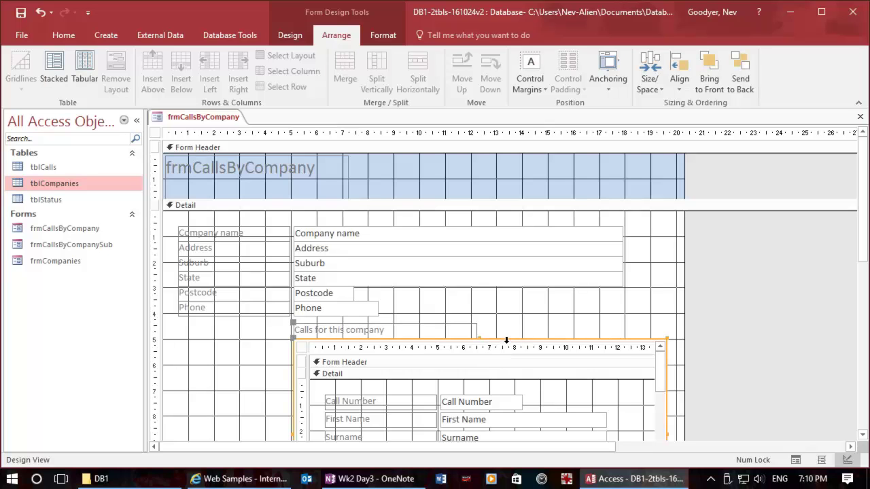
{"action": "left_click_drag", "start_coordinate": [509, 339], "coordinate": [398, 335]}
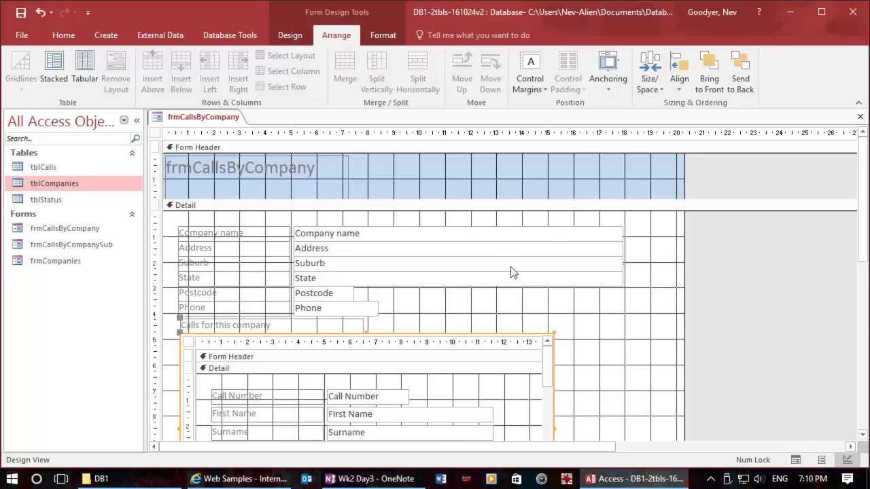
{"action": "scroll", "coordinate": [513, 272], "scroll_direction": "down", "scroll_amount": 3}
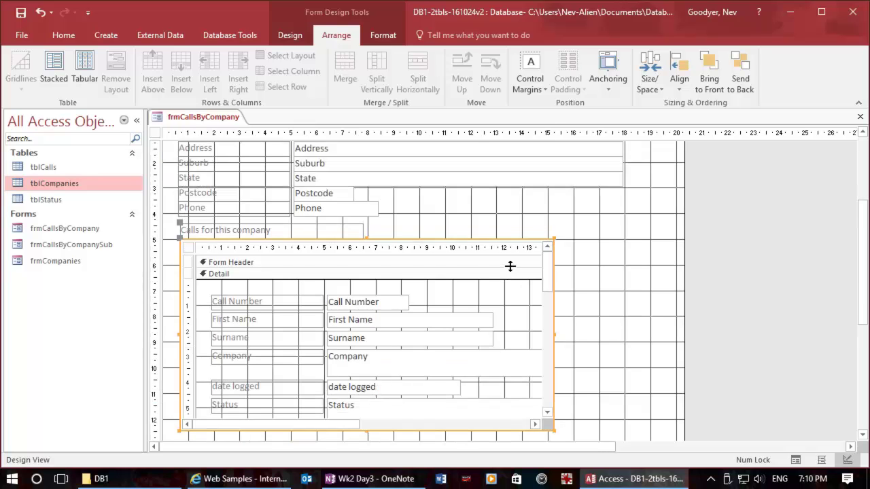
{"action": "key", "text": "Up"}
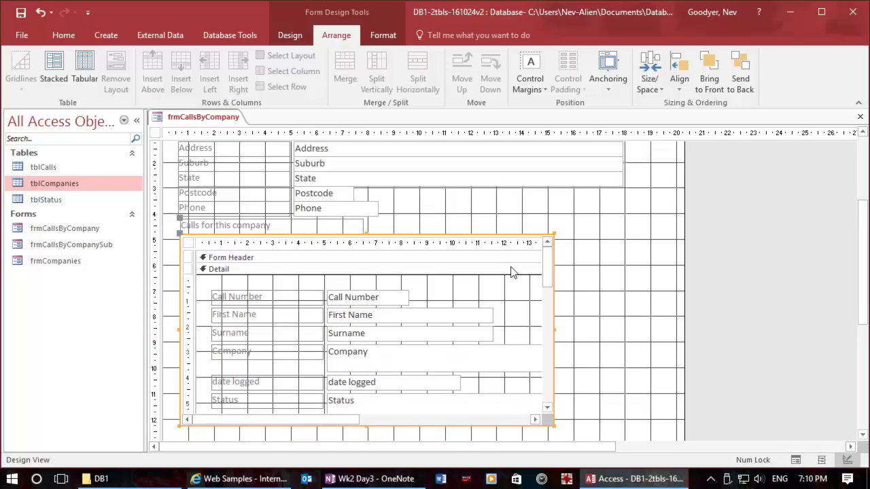
{"action": "key", "text": "Up"}
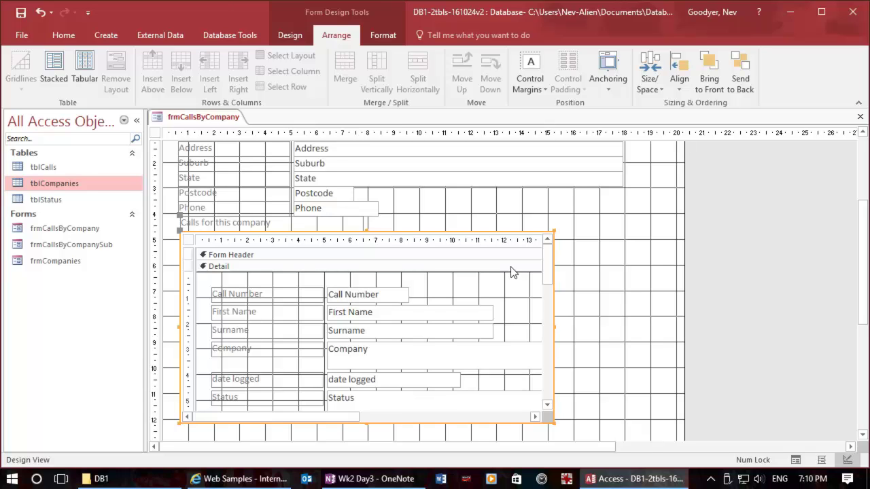
{"action": "key", "text": "Left"}
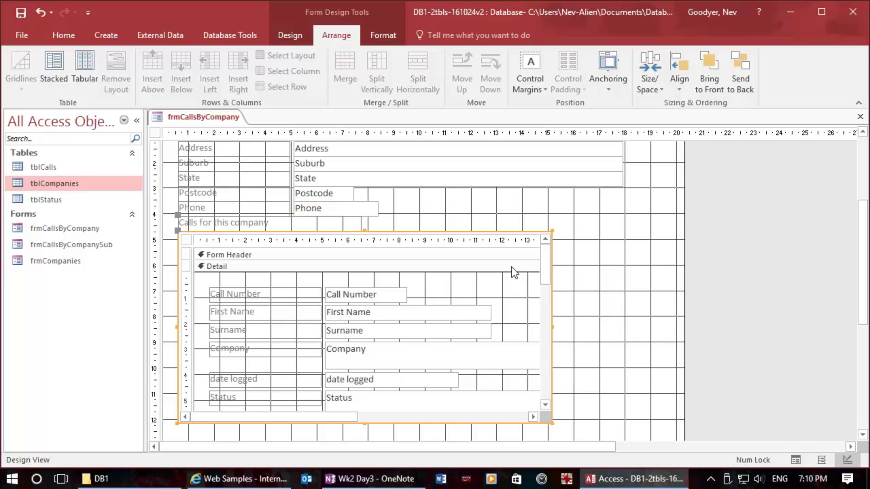
{"action": "left_click", "coordinate": [593, 289]}
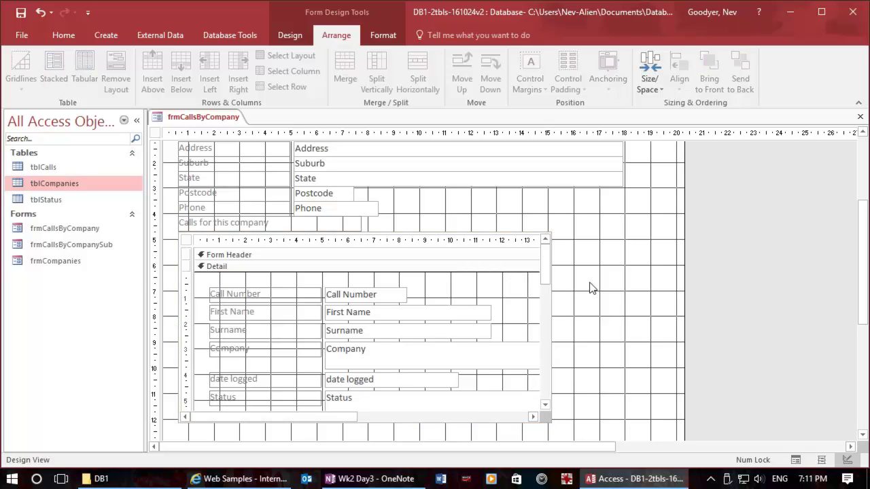
{"action": "left_click", "coordinate": [543, 321]}
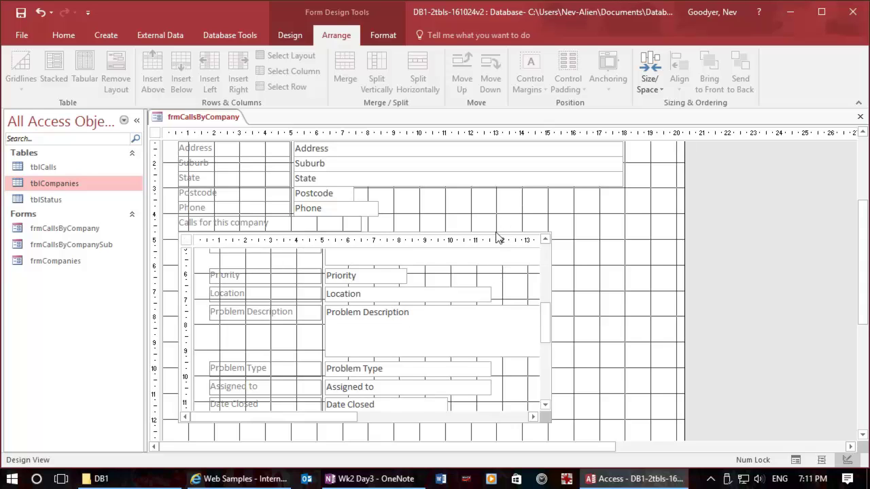
{"action": "left_click", "coordinate": [188, 242]}
{"action": "left_click", "coordinate": [506, 240]}
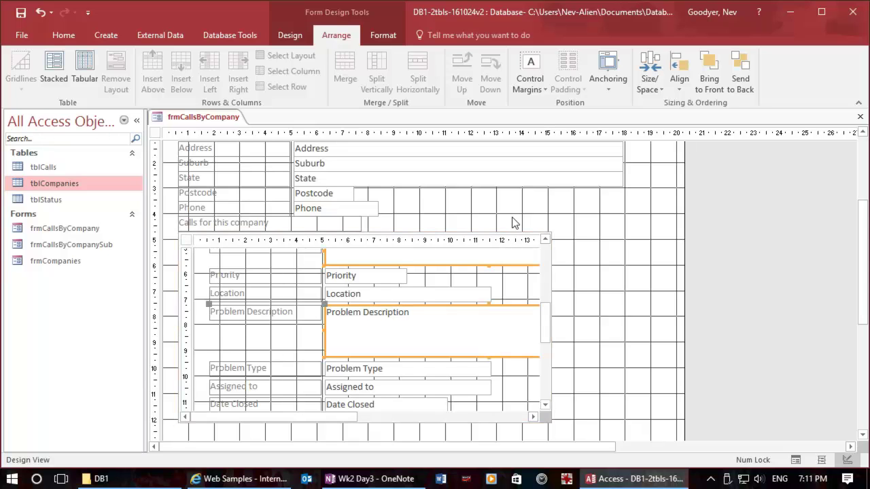
{"action": "left_click", "coordinate": [513, 218]}
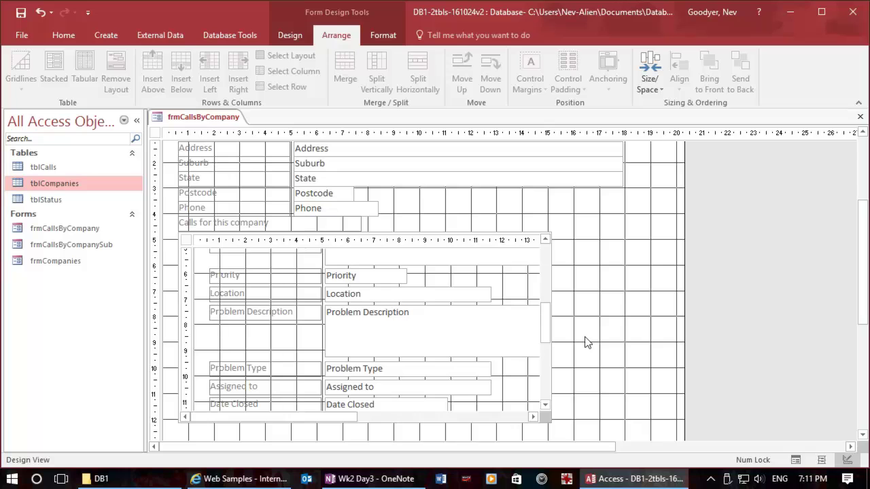
Widen the calls subform and extend the form's width to the right.
{"action": "left_click", "coordinate": [529, 258]}
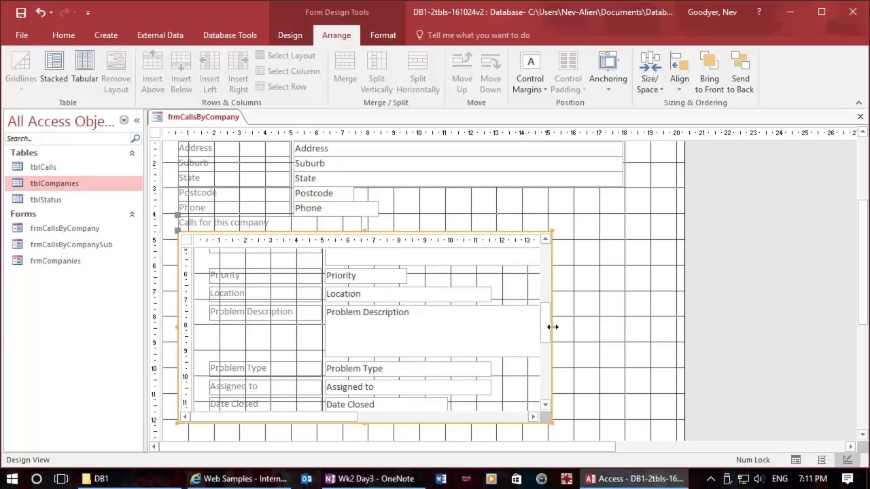
{"action": "left_click_drag", "start_coordinate": [551, 327], "coordinate": [838, 340]}
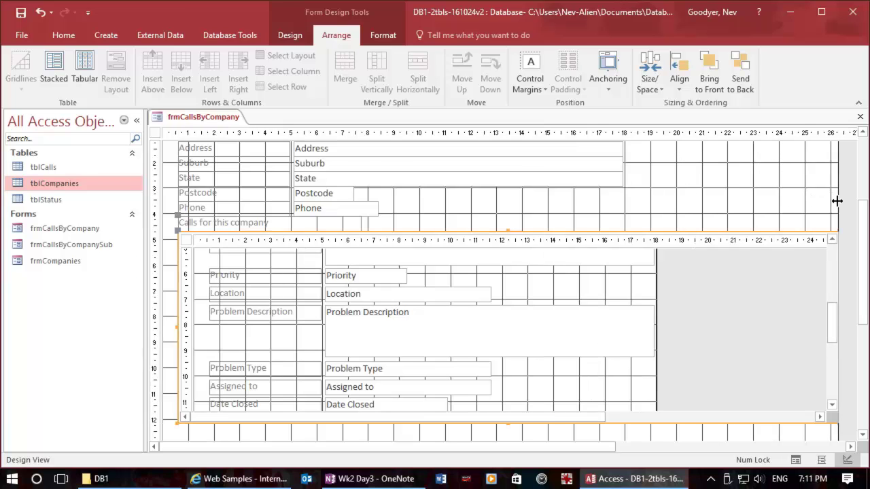
{"action": "left_click_drag", "start_coordinate": [838, 201], "coordinate": [847, 202]}
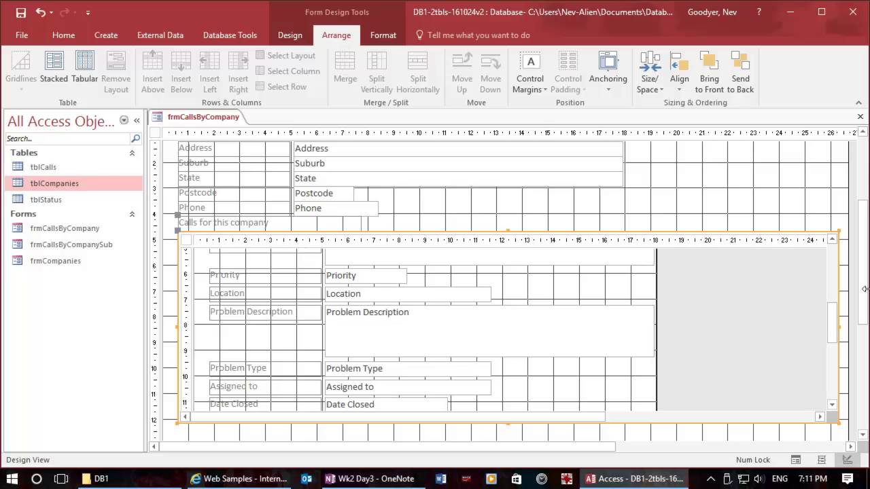
{"action": "left_click_drag", "start_coordinate": [865, 306], "coordinate": [866, 304]}
Shrink the Detail section so it ends just below the calls subform.
{"action": "scroll", "coordinate": [866, 306], "scroll_direction": "down", "scroll_amount": 5}
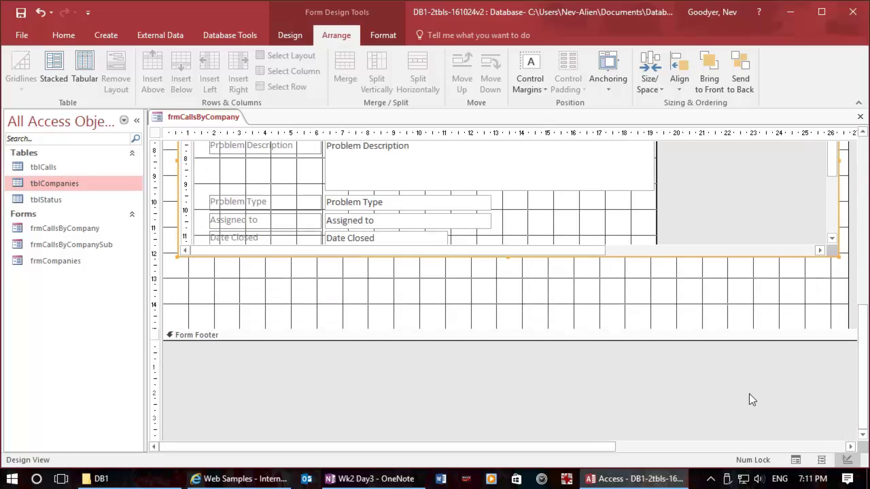
{"action": "left_click_drag", "start_coordinate": [519, 329], "coordinate": [523, 234]}
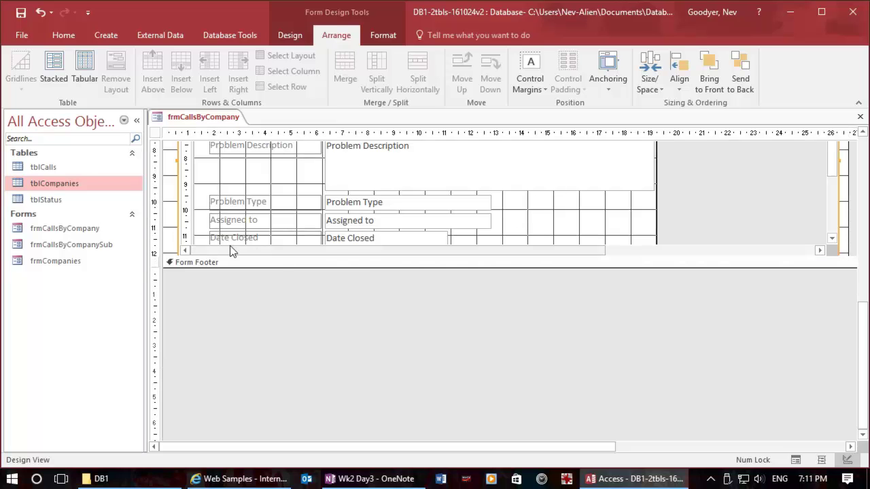
{"action": "scroll", "coordinate": [865, 422], "scroll_direction": "up", "scroll_amount": 5}
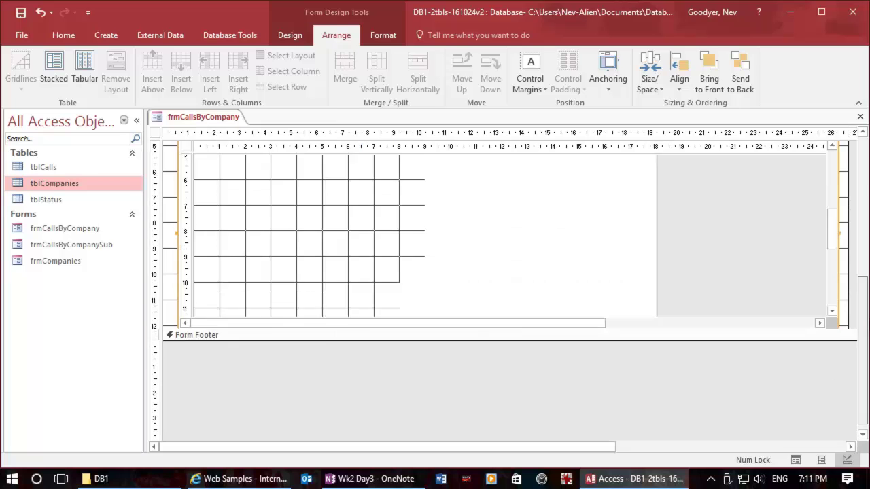
{"action": "scroll", "coordinate": [865, 422], "scroll_direction": "up", "scroll_amount": 5}
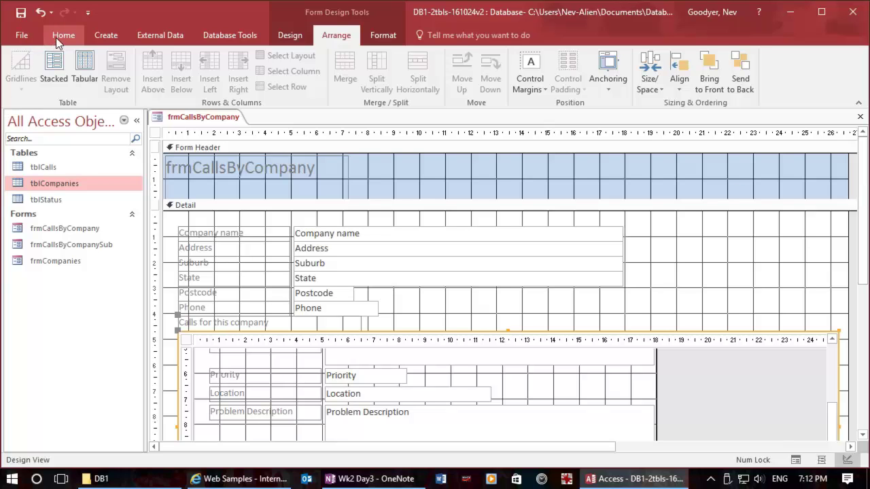
Preview frmCallsByCompany in Form View, then return to Design View.
{"action": "left_click", "coordinate": [57, 37]}
{"action": "left_click", "coordinate": [17, 67]}
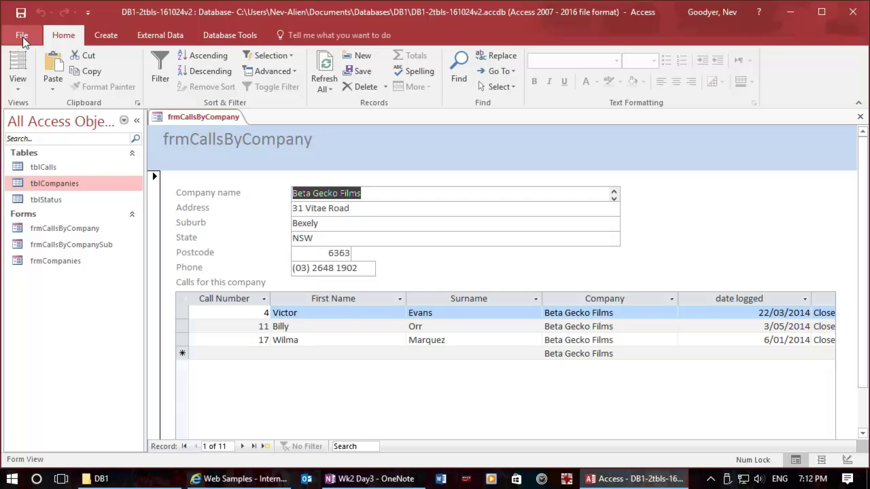
{"action": "left_click", "coordinate": [18, 82]}
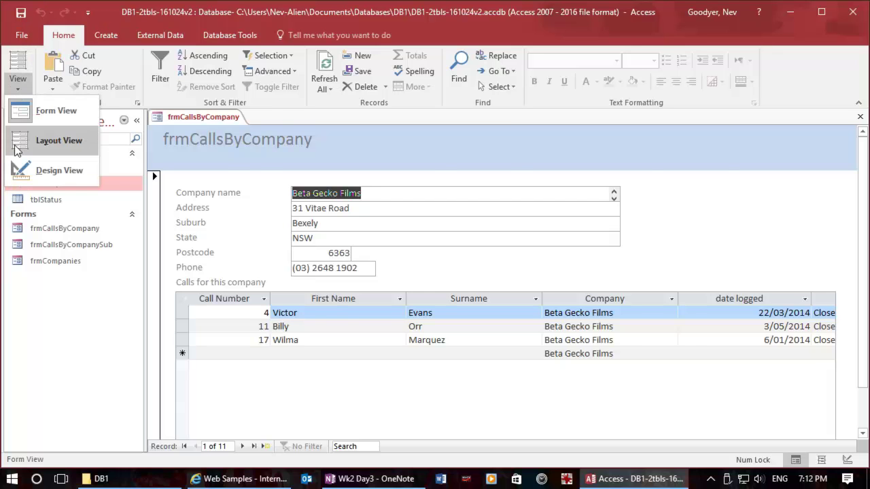
{"action": "left_click", "coordinate": [24, 170]}
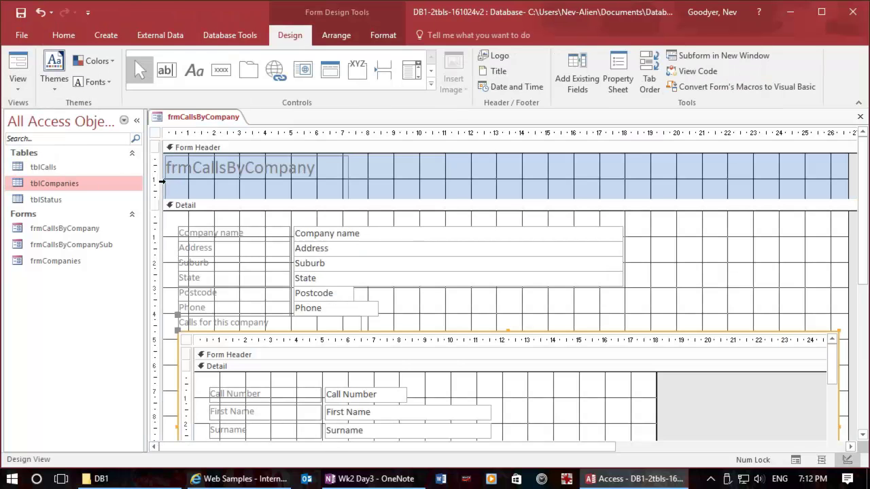
Change the form header's title label text to 'Calls per Company'.
{"action": "left_click", "coordinate": [224, 187]}
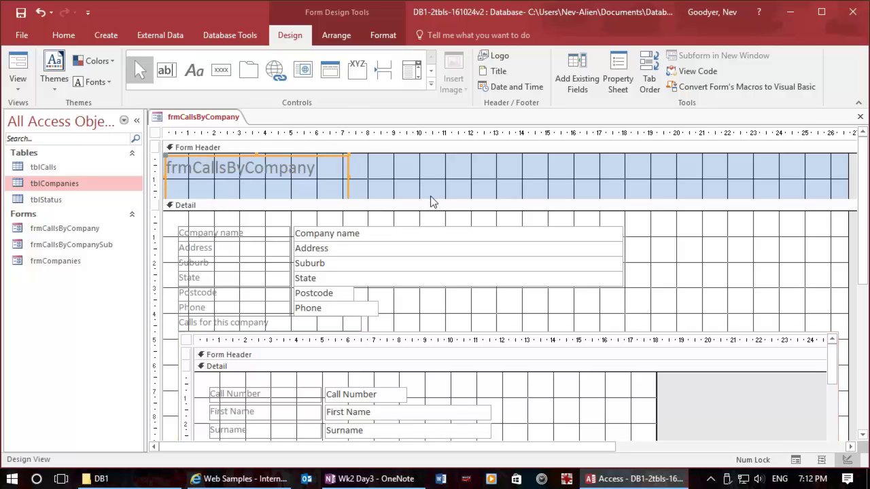
{"action": "left_click_drag", "start_coordinate": [429, 197], "coordinate": [385, 210]}
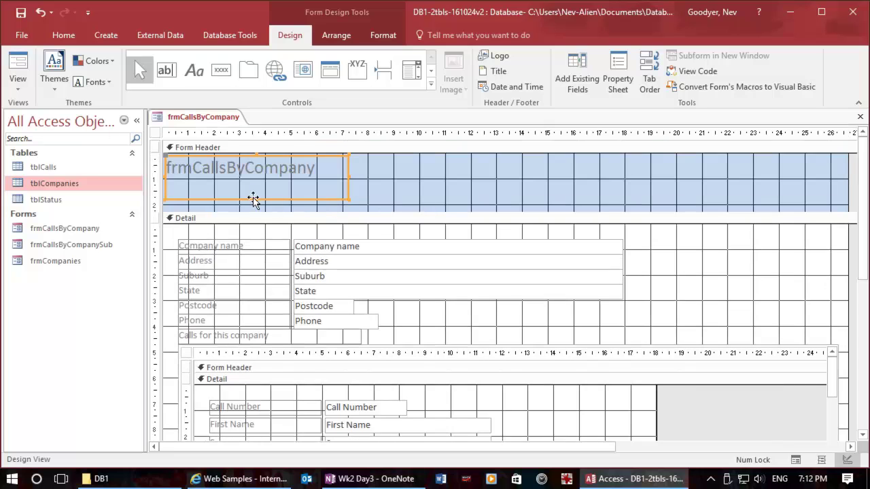
{"action": "left_click", "coordinate": [256, 195]}
{"action": "left_click_drag", "start_coordinate": [256, 195], "coordinate": [258, 181]}
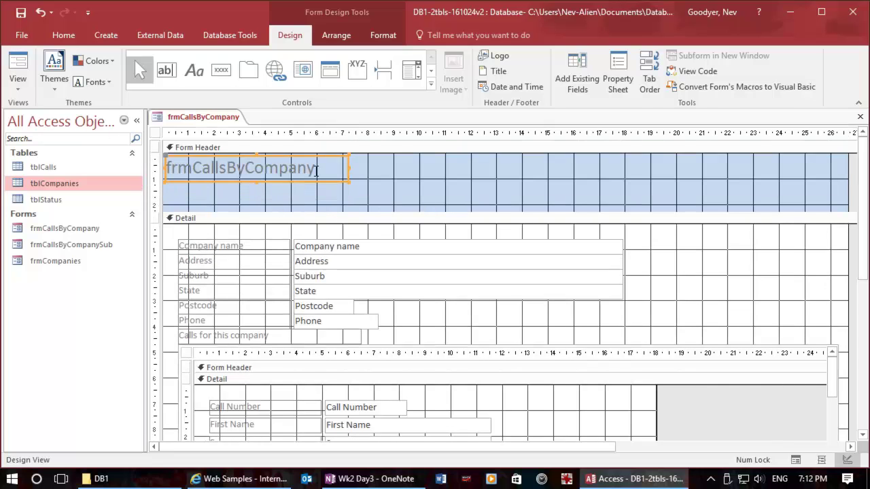
{"action": "left_click_drag", "start_coordinate": [317, 168], "coordinate": [144, 170]}
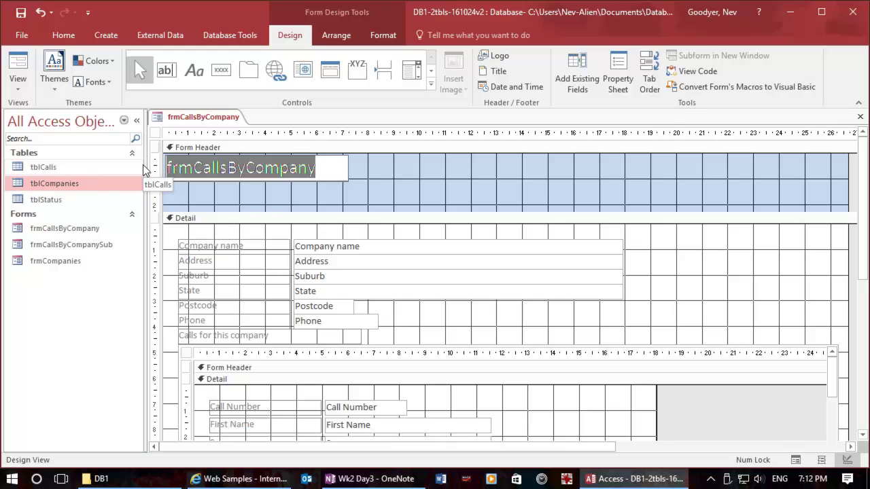
{"action": "type", "text": "Calls per "}
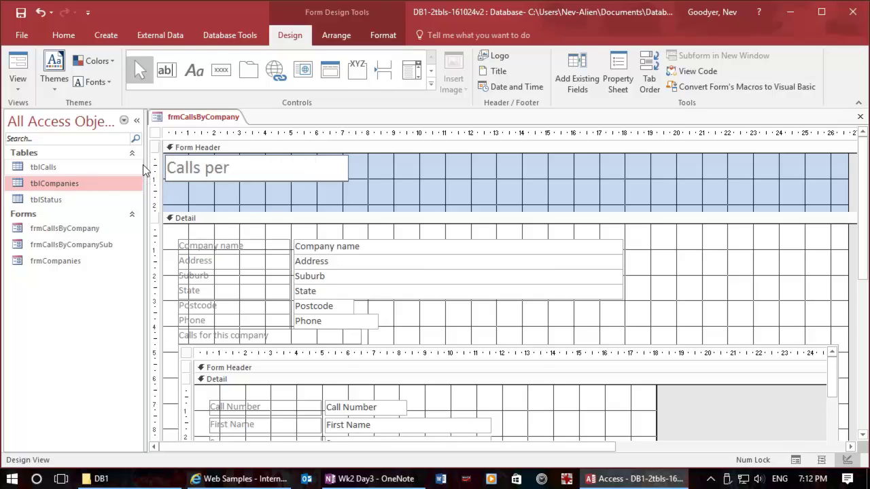
{"action": "type", "text": "Company"}
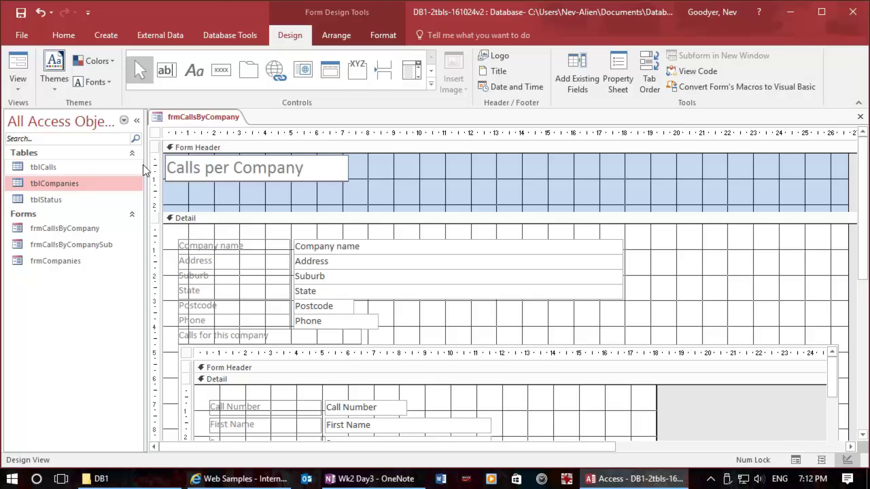
Make the title bold red and shorten the header section to fit it.
{"action": "left_click_drag", "start_coordinate": [319, 168], "coordinate": [141, 158]}
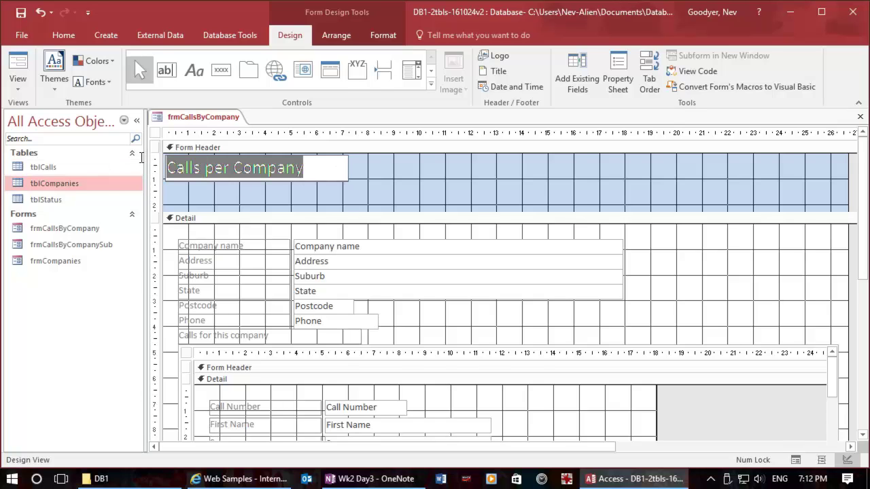
{"action": "left_click", "coordinate": [63, 35]}
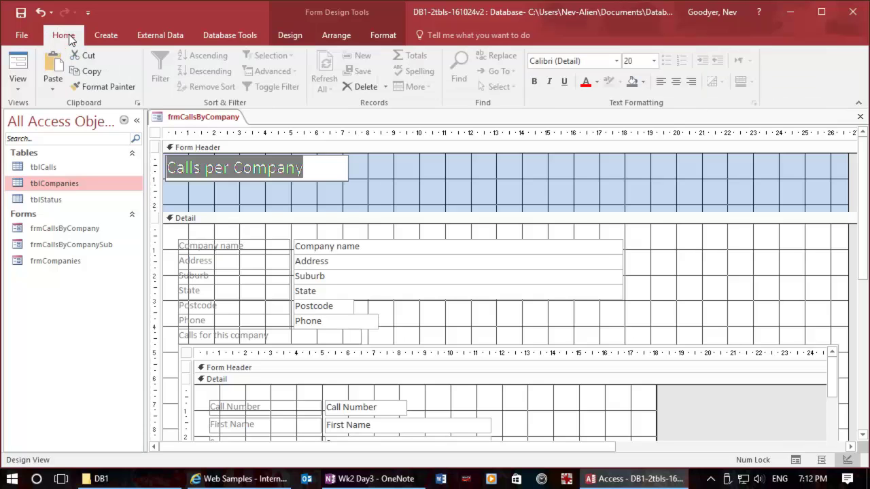
{"action": "left_click", "coordinate": [587, 84]}
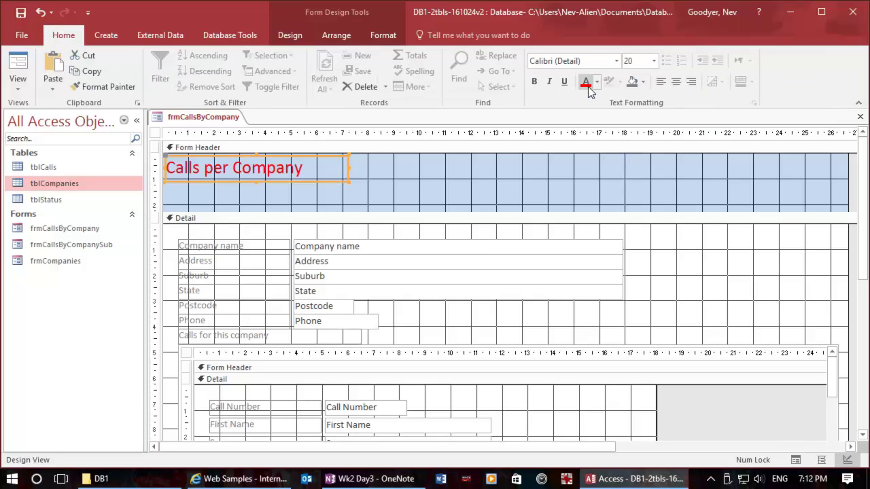
{"action": "left_click", "coordinate": [534, 82]}
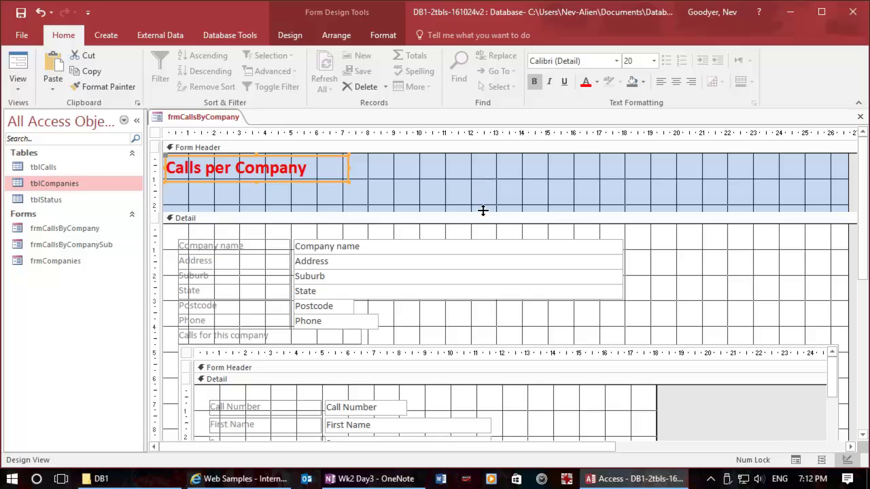
{"action": "left_click_drag", "start_coordinate": [487, 212], "coordinate": [478, 171]}
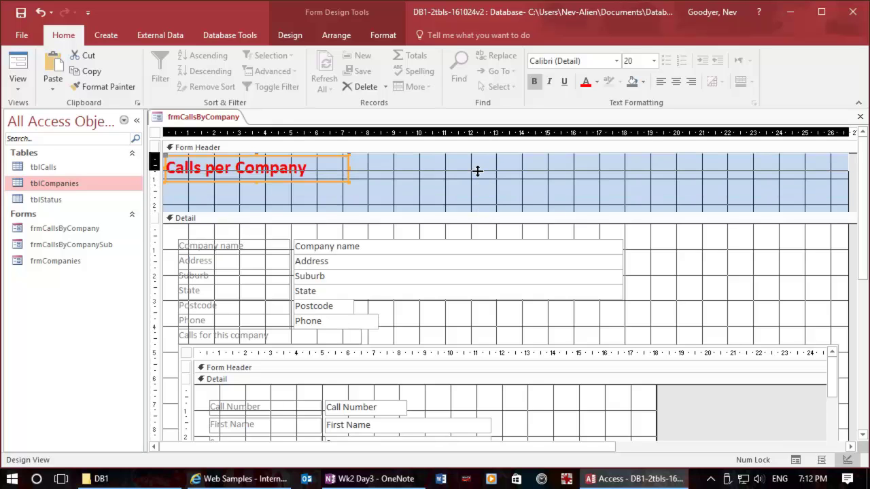
{"action": "left_click_drag", "start_coordinate": [478, 172], "coordinate": [477, 171]}
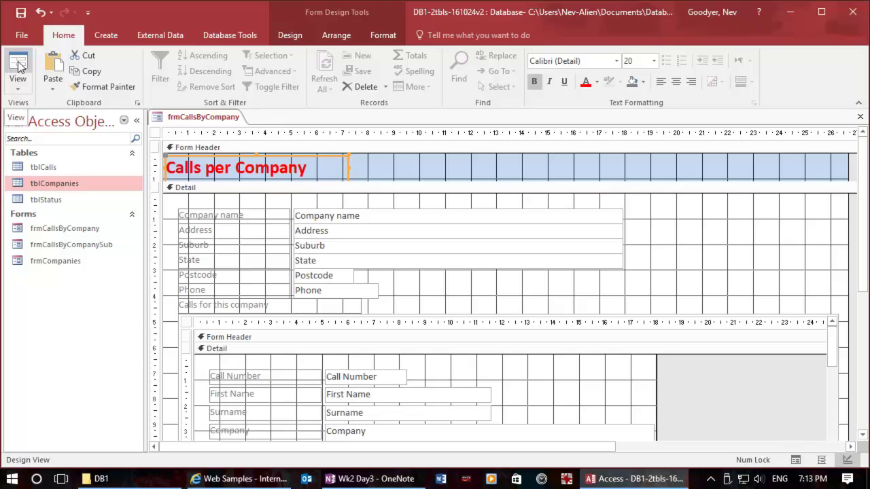
Preview the restyled form with record data and return to Design View.
{"action": "left_click", "coordinate": [18, 66]}
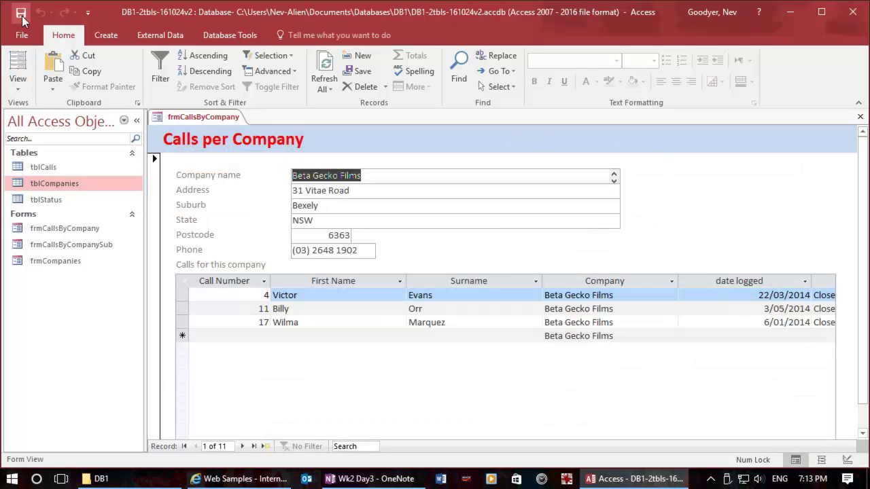
{"action": "left_click", "coordinate": [18, 85]}
{"action": "left_click", "coordinate": [30, 170]}
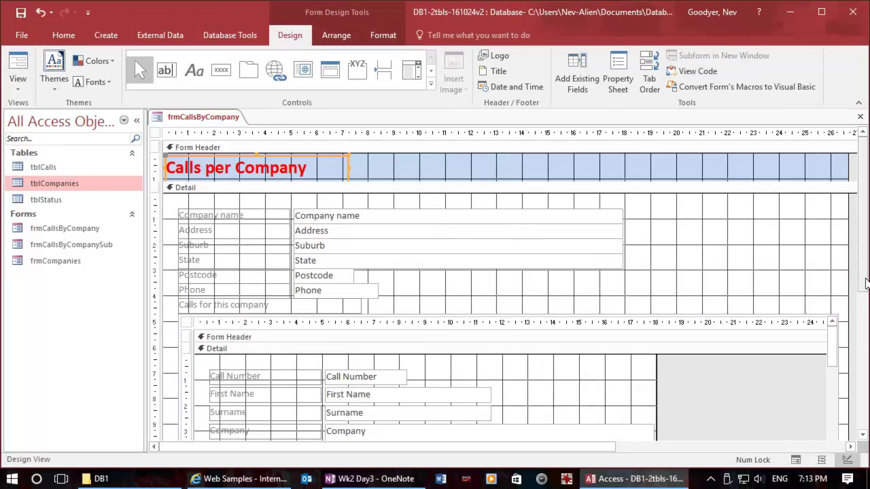
{"action": "left_click_drag", "start_coordinate": [864, 210], "coordinate": [863, 320]}
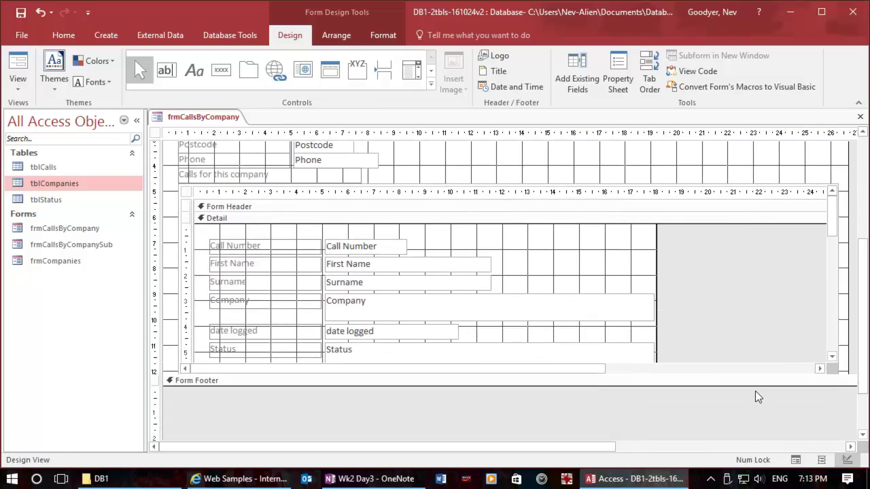
{"action": "left_click", "coordinate": [833, 356]}
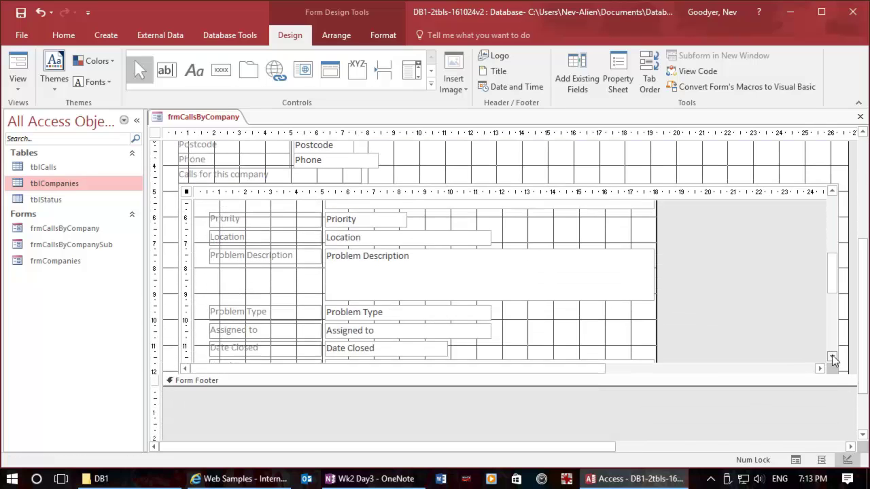
{"action": "left_click", "coordinate": [832, 357]}
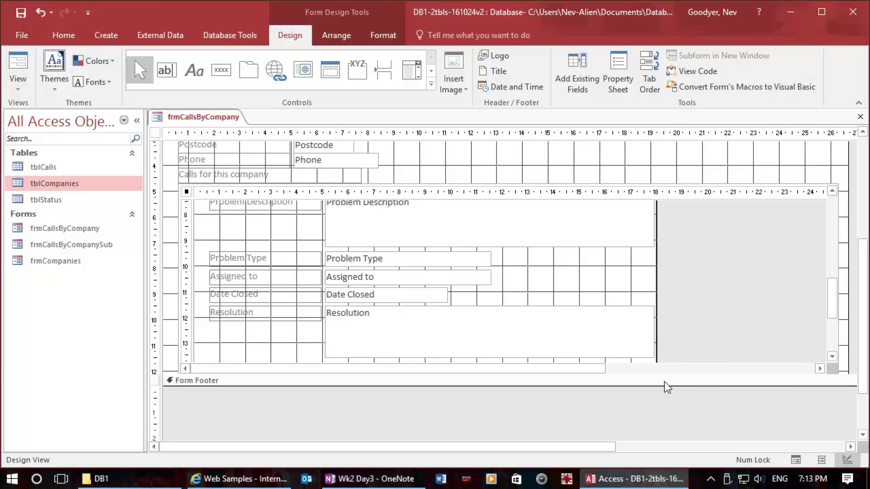
Shorten the calls subform and Detail section, then view Beta Gecko Films in Form View.
{"action": "left_click_drag", "start_coordinate": [672, 375], "coordinate": [675, 403]}
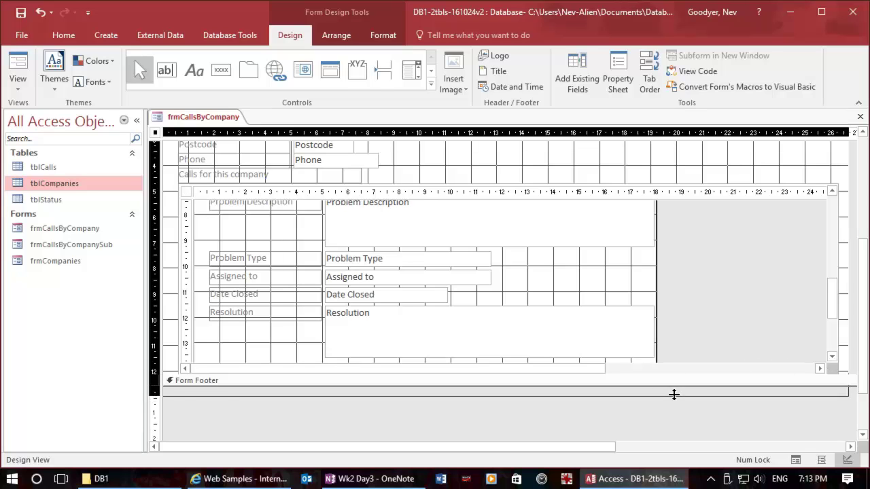
{"action": "left_click", "coordinate": [708, 343]}
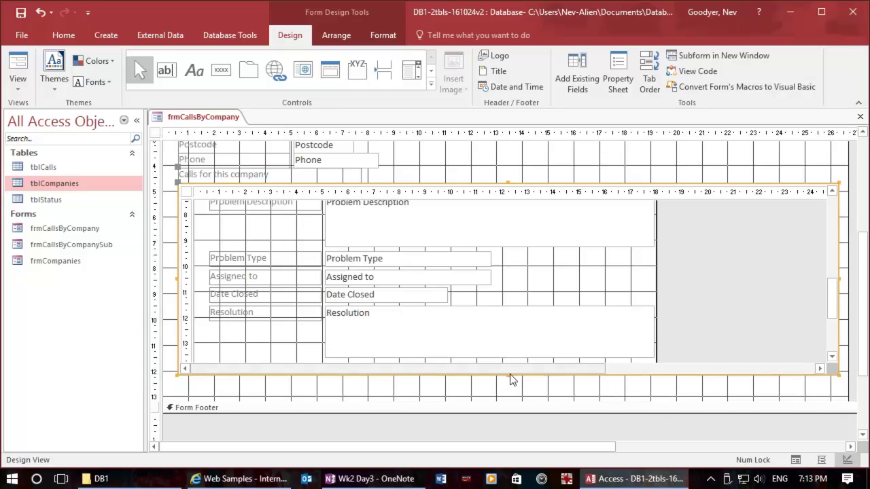
{"action": "left_click_drag", "start_coordinate": [509, 374], "coordinate": [510, 334]}
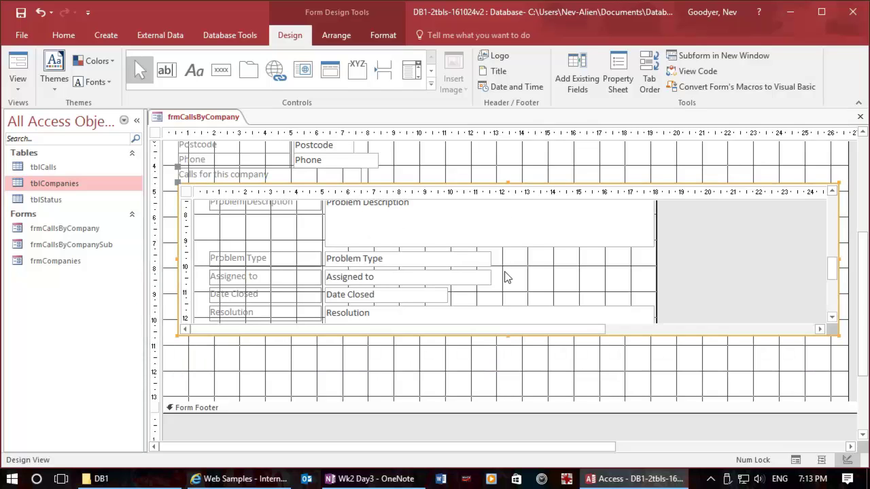
{"action": "left_click_drag", "start_coordinate": [500, 402], "coordinate": [505, 280]}
{"action": "left_click_drag", "start_coordinate": [862, 279], "coordinate": [868, 92]}
{"action": "left_click", "coordinate": [18, 65]}
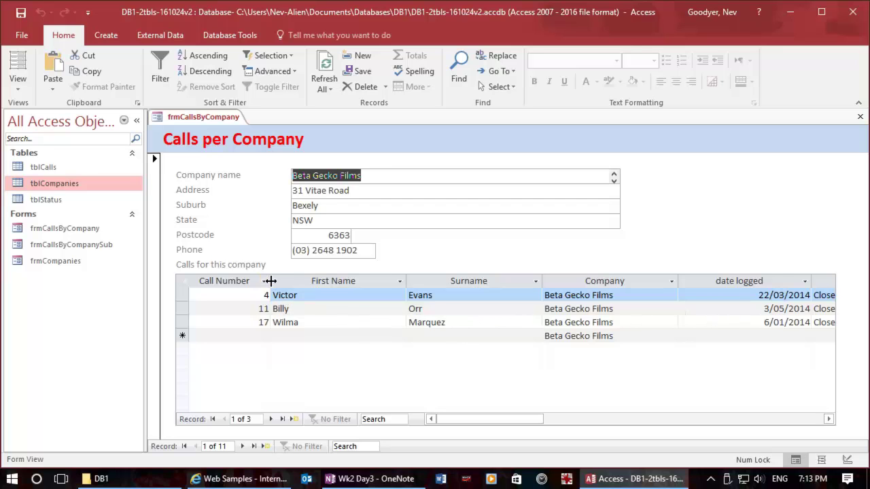
Narrow the Call Number, First Name and Surname columns, then reopen frmCallsByCompany.
{"action": "left_click_drag", "start_coordinate": [270, 280], "coordinate": [211, 276]}
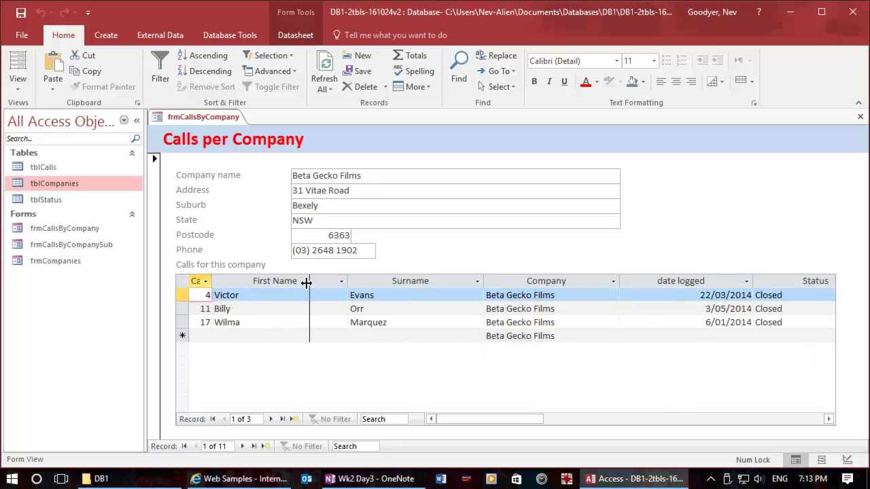
{"action": "left_click_drag", "start_coordinate": [306, 282], "coordinate": [261, 283]}
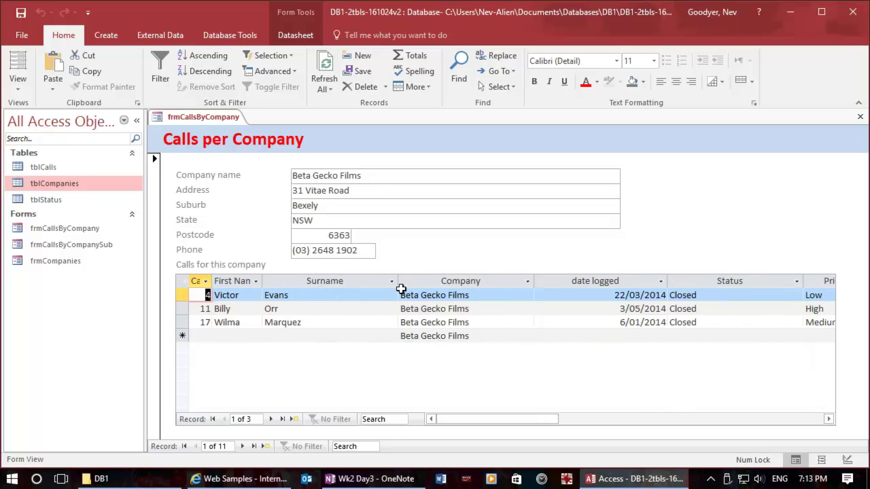
{"action": "left_click", "coordinate": [394, 282]}
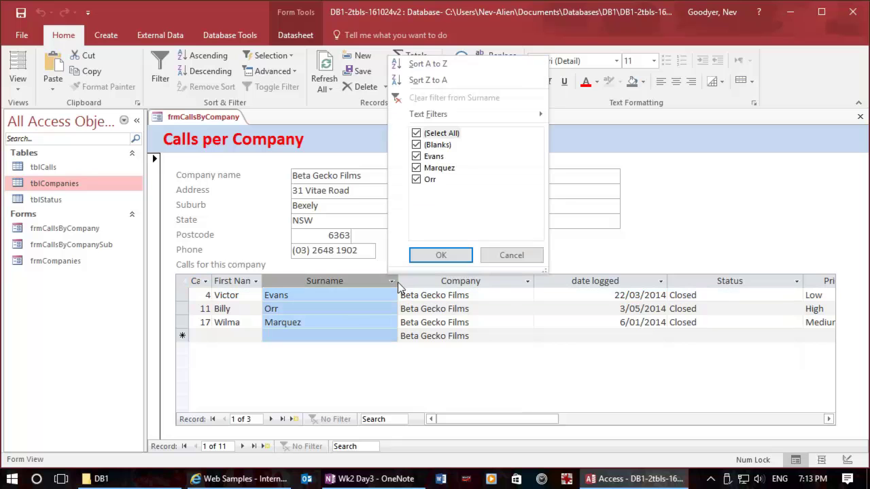
{"action": "left_click", "coordinate": [505, 253]}
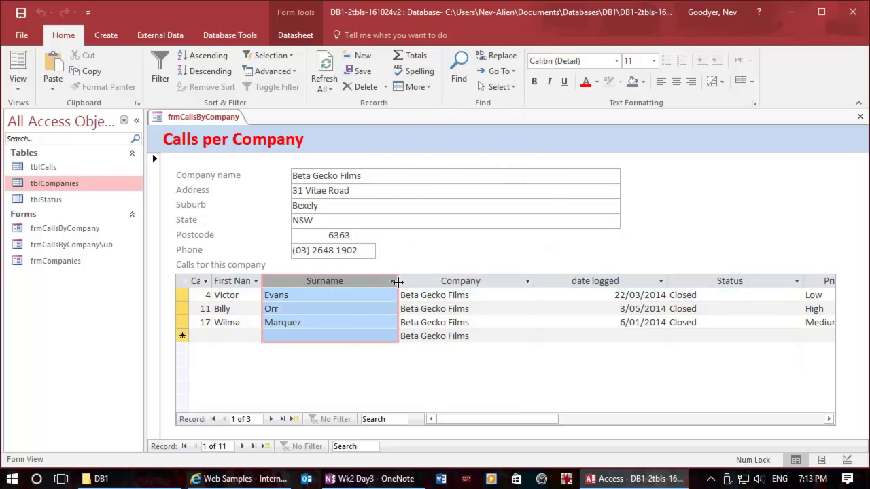
{"action": "left_click_drag", "start_coordinate": [398, 281], "coordinate": [318, 287]}
{"action": "left_click_drag", "start_coordinate": [317, 287], "coordinate": [313, 286]}
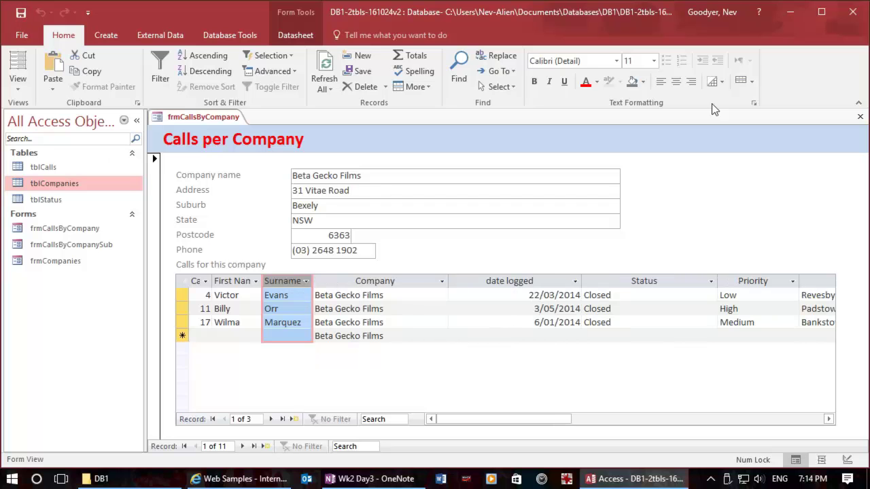
{"action": "left_click", "coordinate": [860, 117]}
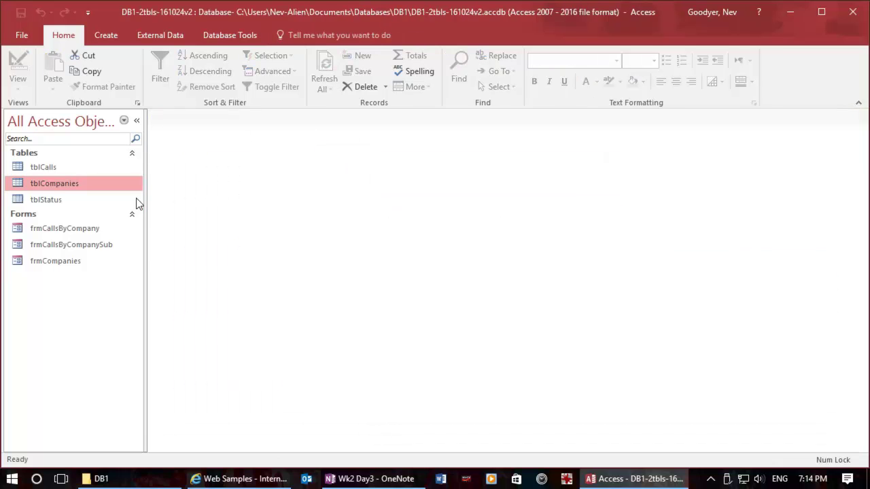
{"action": "double_click", "coordinate": [77, 231]}
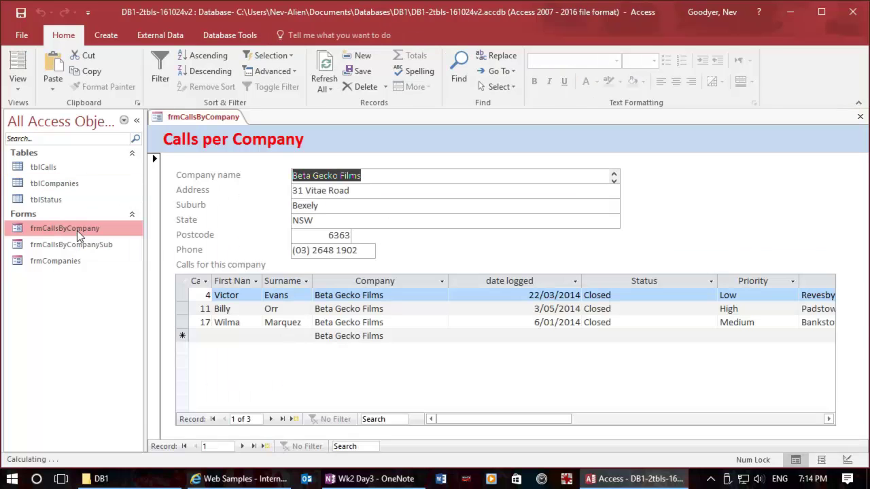
Auto-fit Company, date logged, Status, Priority and Location columns, and narrow Problem Description.
{"action": "double_click", "coordinate": [448, 281]}
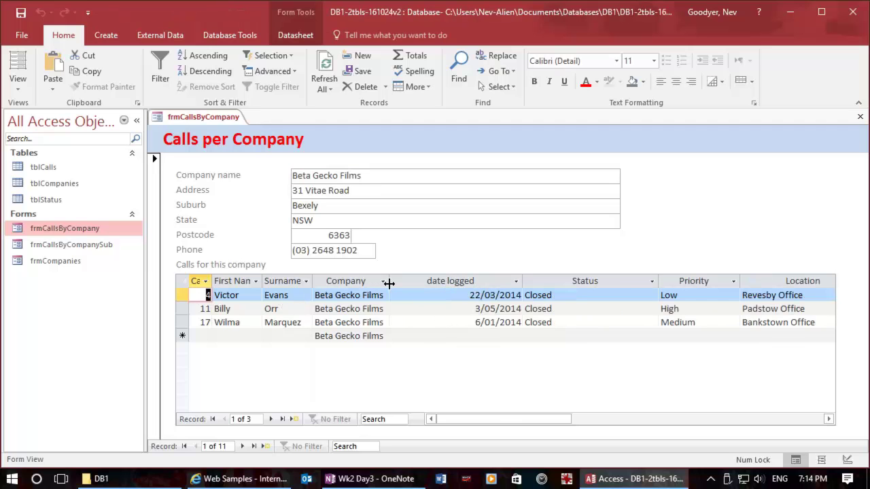
{"action": "left_click_drag", "start_coordinate": [389, 283], "coordinate": [382, 282]}
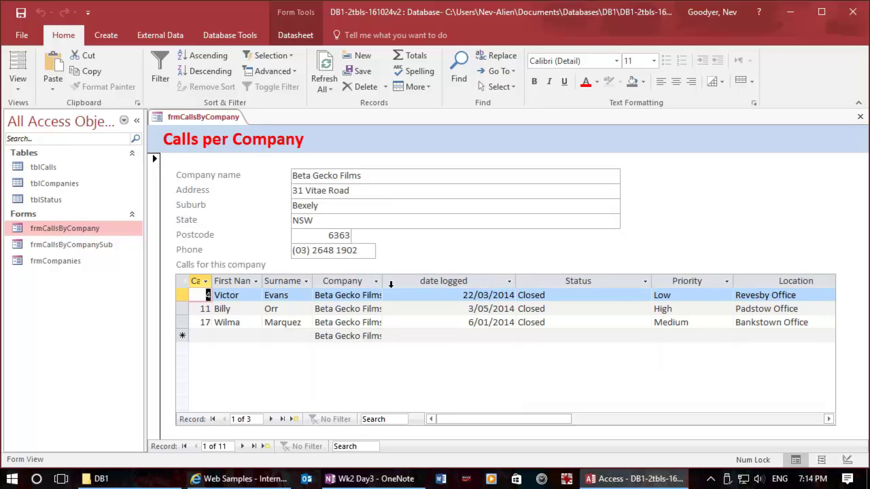
{"action": "double_click", "coordinate": [515, 280]}
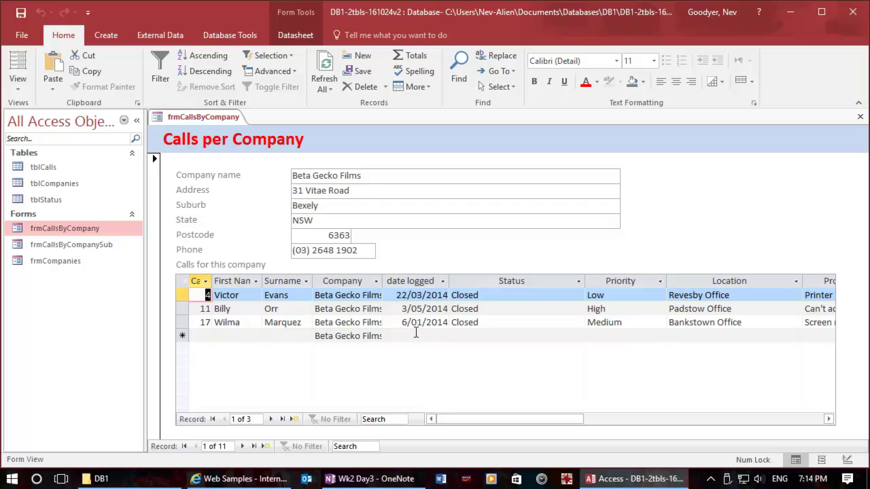
{"action": "left_click", "coordinate": [582, 282]}
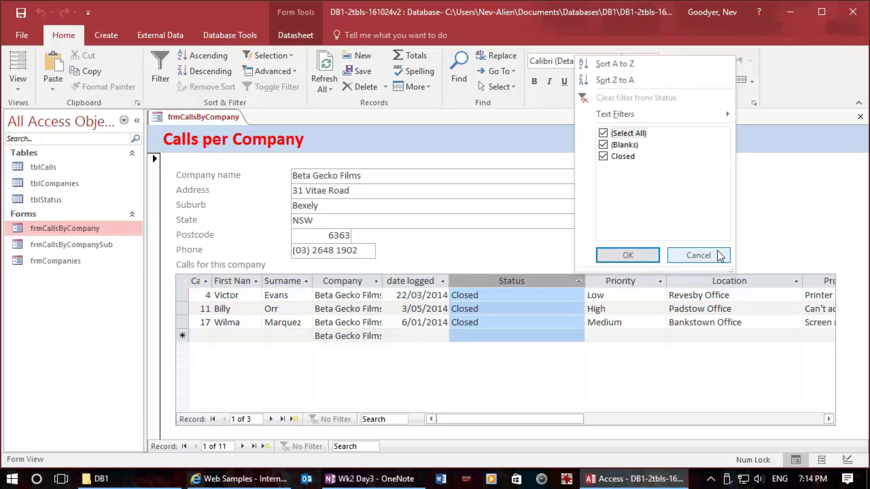
{"action": "left_click", "coordinate": [809, 245]}
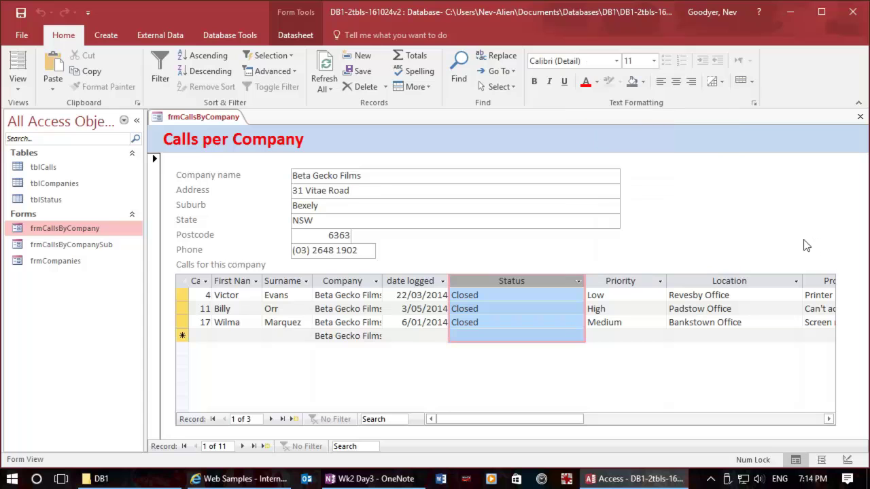
{"action": "double_click", "coordinate": [587, 283]}
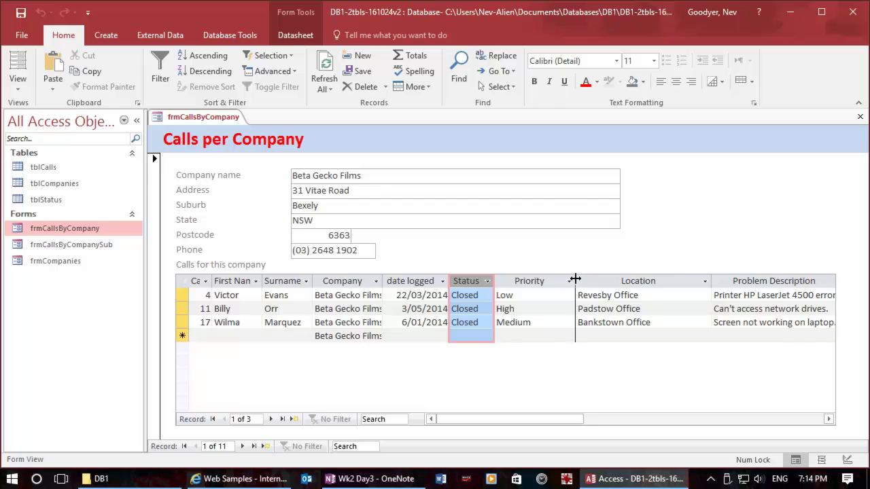
{"action": "double_click", "coordinate": [575, 280]}
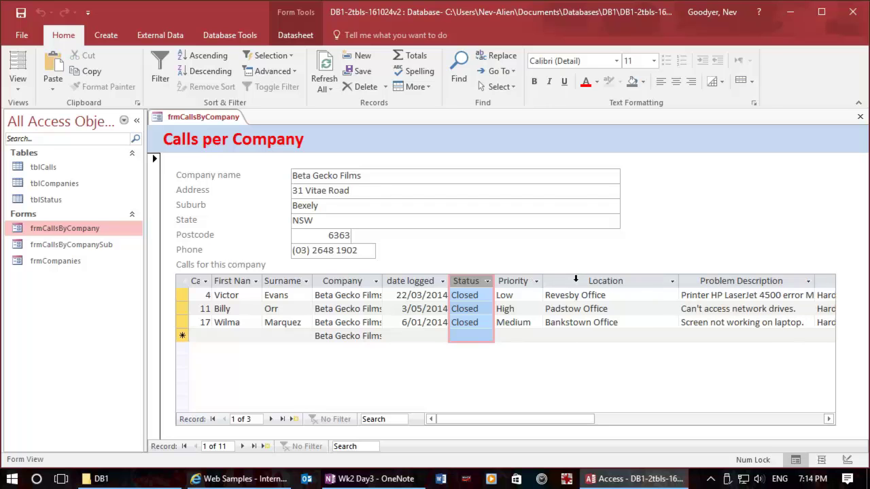
{"action": "double_click", "coordinate": [679, 281]}
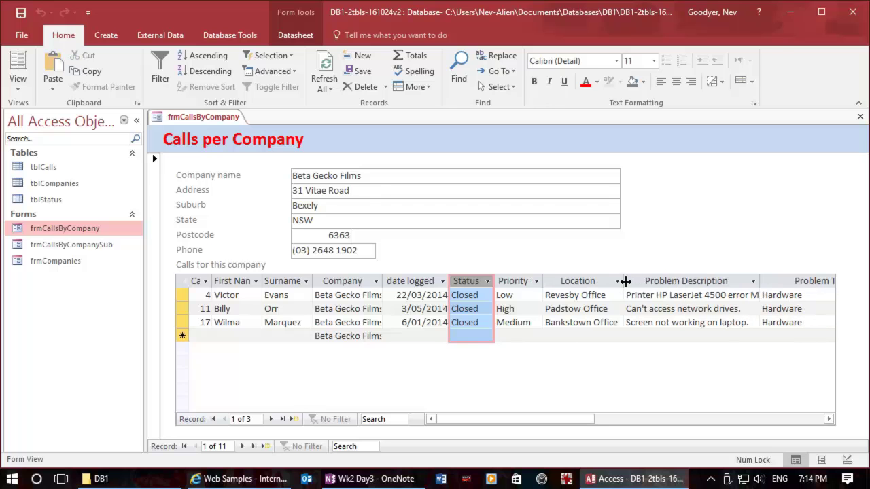
{"action": "left_click_drag", "start_coordinate": [623, 280], "coordinate": [598, 283]}
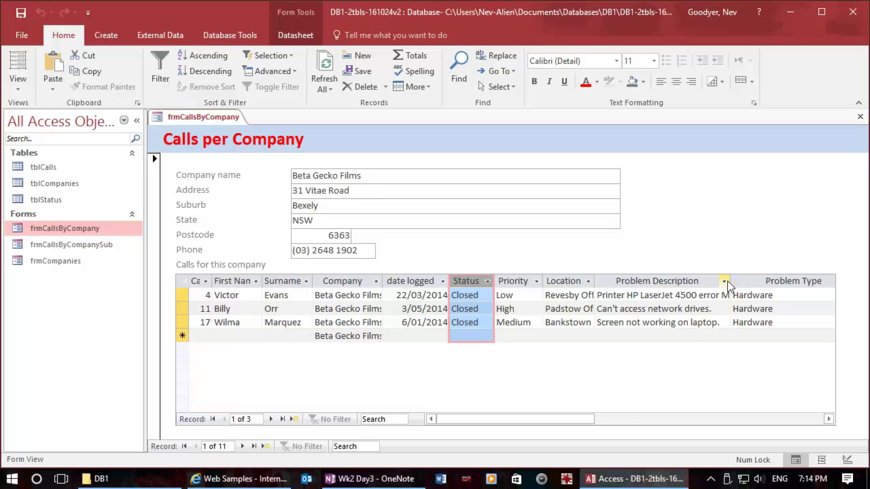
{"action": "left_click_drag", "start_coordinate": [731, 281], "coordinate": [709, 282]}
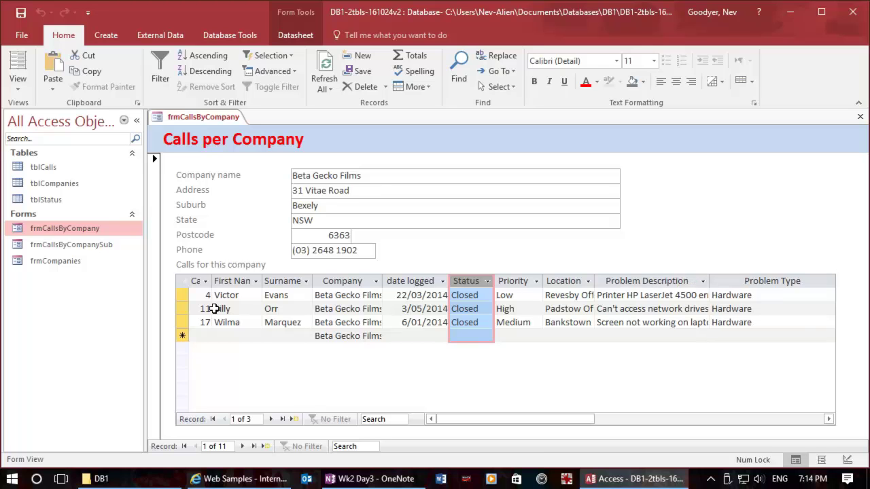
Increase the subform's row height so company, location and description text wraps.
{"action": "left_click_drag", "start_coordinate": [183, 301], "coordinate": [181, 315]}
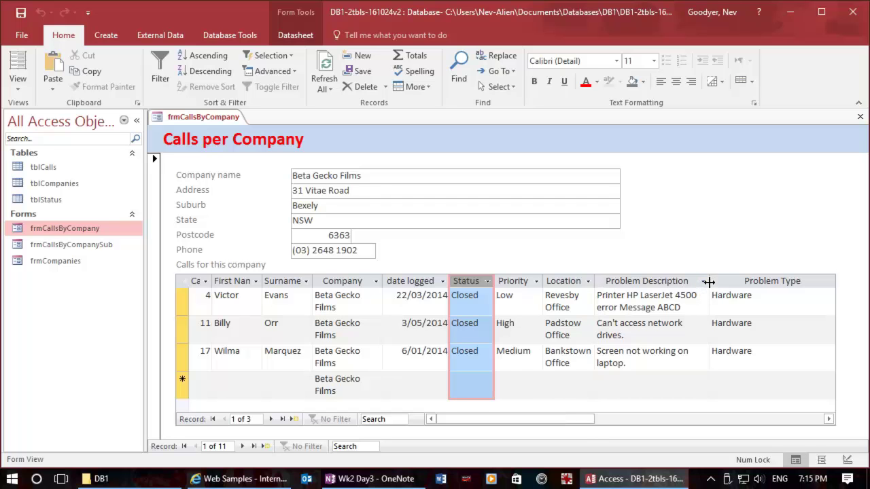
Fit Problem Type, Assigned to and Date Closed columns, and narrow Resolution.
{"action": "left_click_drag", "start_coordinate": [568, 419], "coordinate": [638, 418]}
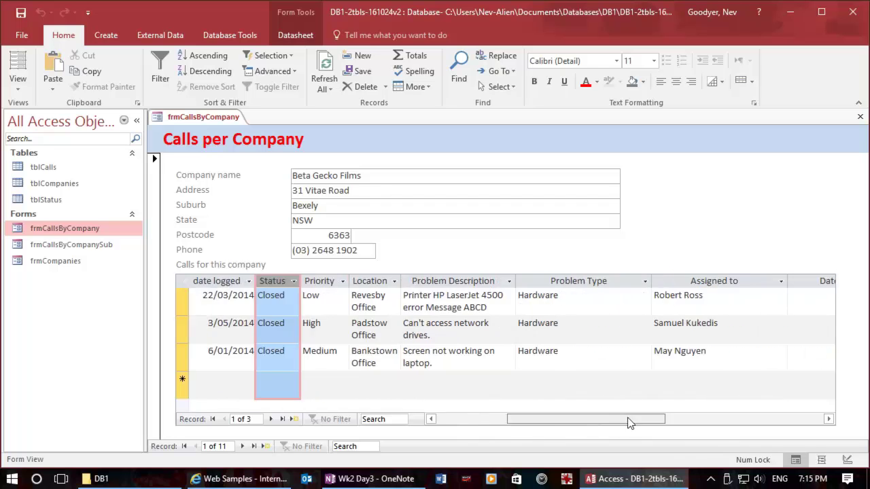
{"action": "double_click", "coordinate": [652, 281]}
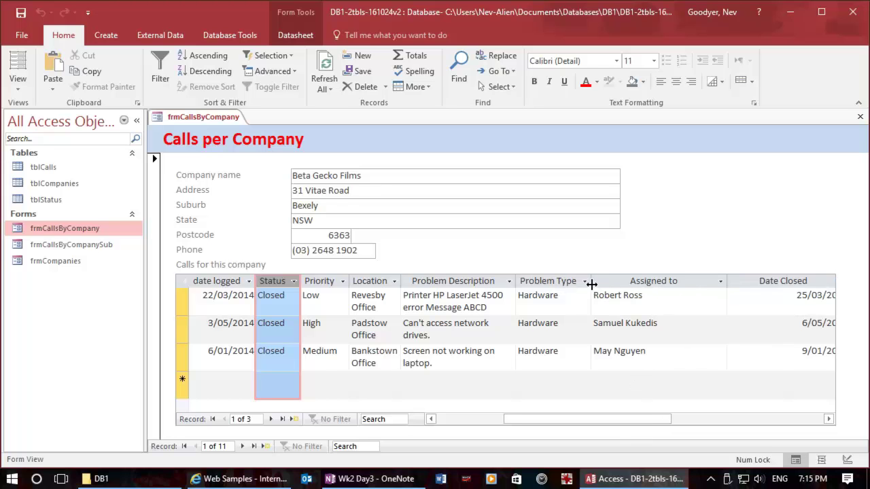
{"action": "left_click_drag", "start_coordinate": [591, 281], "coordinate": [569, 282]}
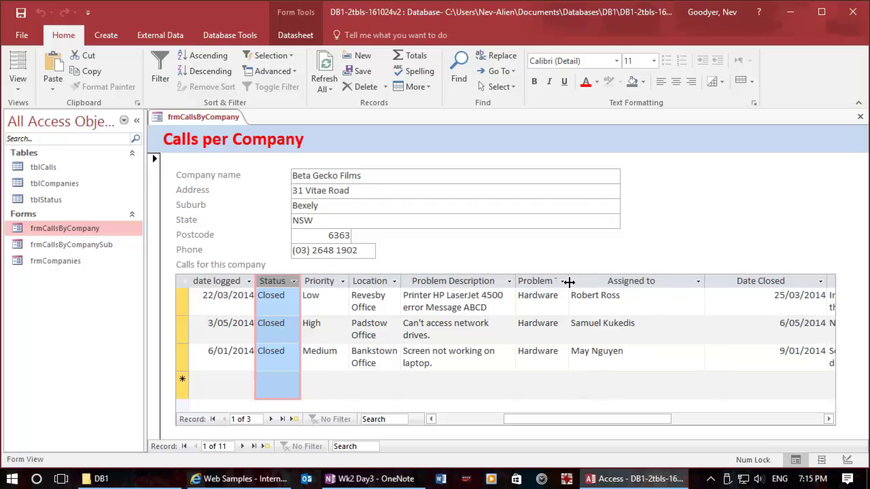
{"action": "double_click", "coordinate": [704, 281]}
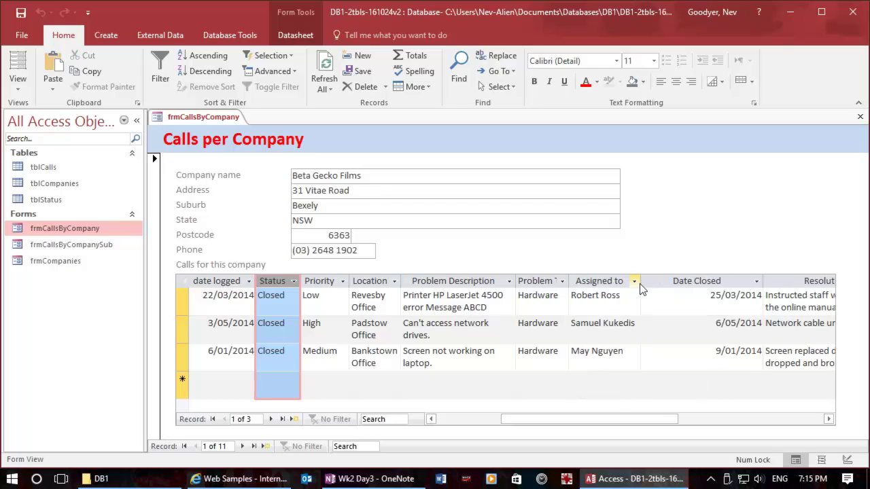
{"action": "left_click_drag", "start_coordinate": [642, 282], "coordinate": [611, 282]}
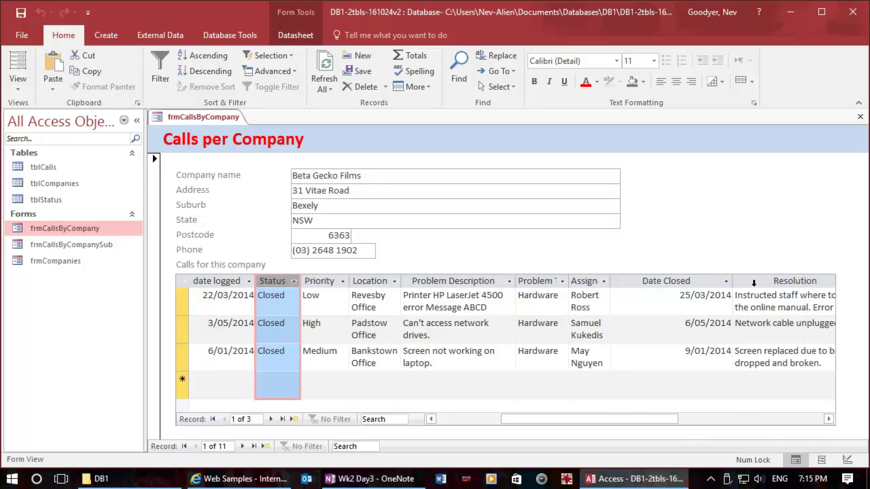
{"action": "double_click", "coordinate": [733, 280]}
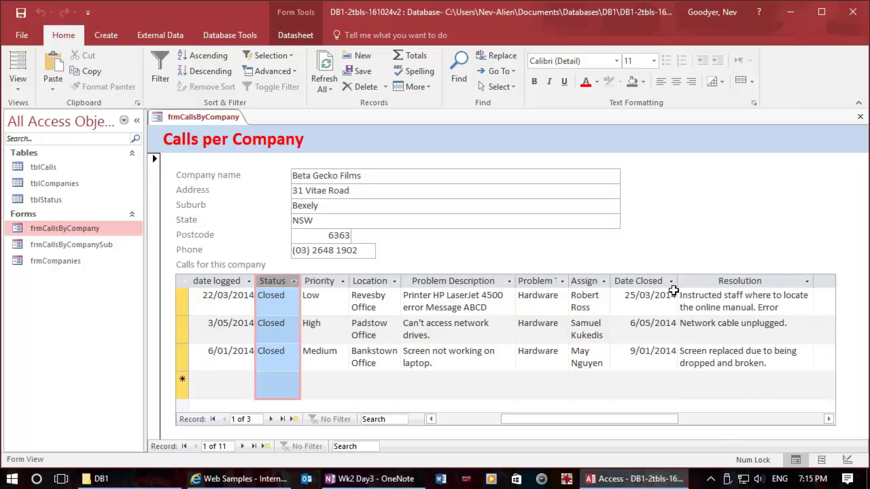
{"action": "left_click_drag", "start_coordinate": [677, 281], "coordinate": [665, 282]}
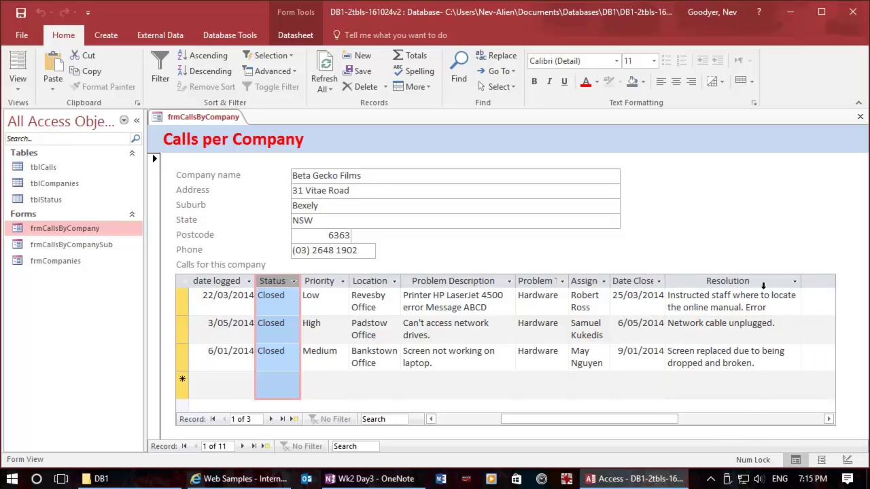
{"action": "left_click_drag", "start_coordinate": [801, 281], "coordinate": [769, 281]}
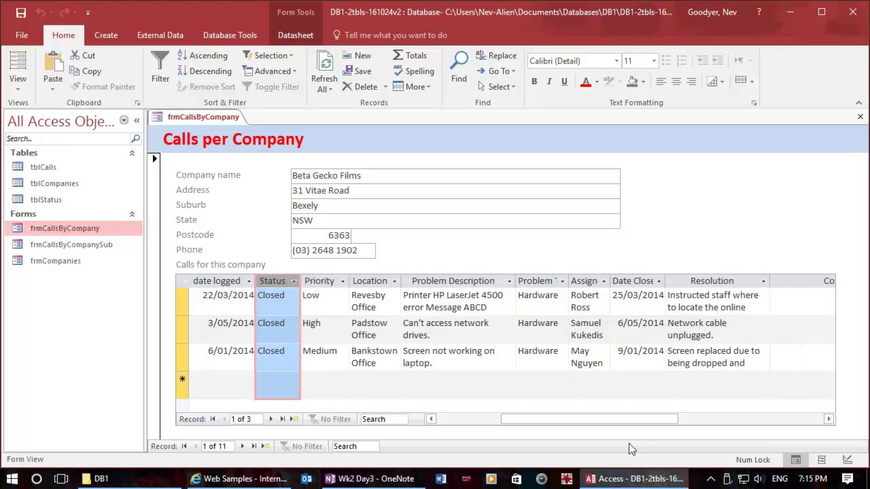
Auto-fit the Cost column, then narrow First Name, Company and date logged.
{"action": "left_click_drag", "start_coordinate": [637, 419], "coordinate": [700, 419]}
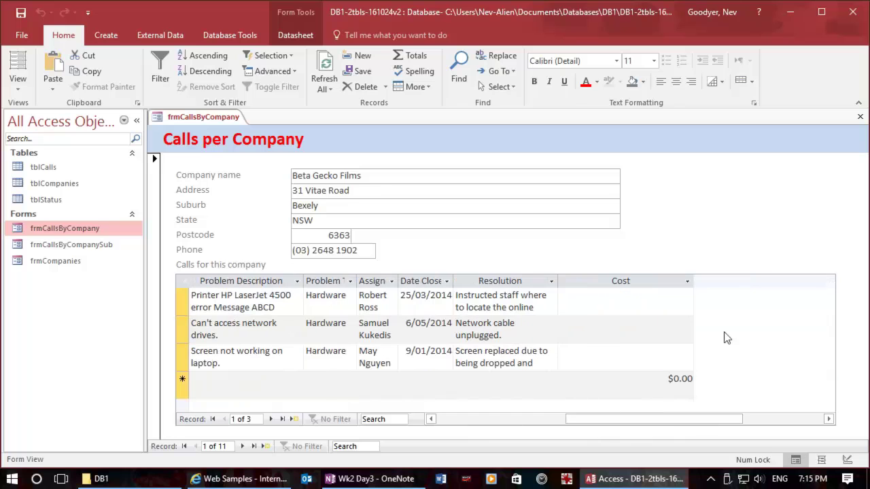
{"action": "double_click", "coordinate": [693, 280]}
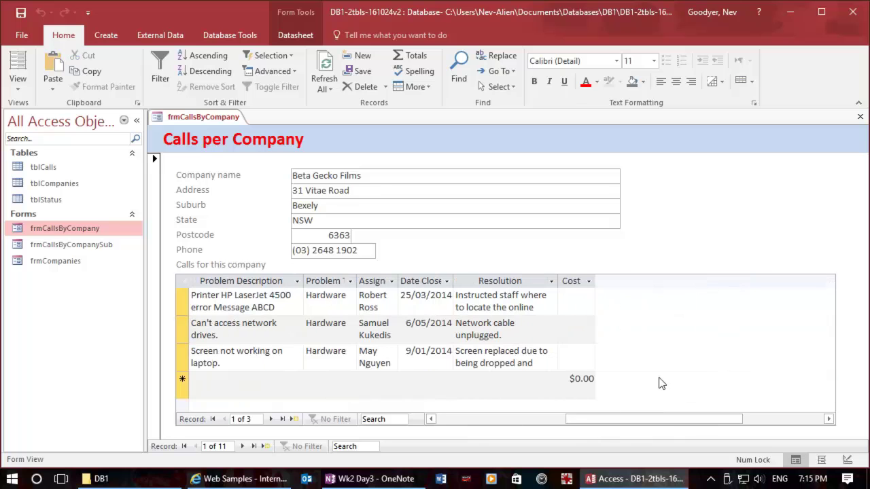
{"action": "left_click_drag", "start_coordinate": [662, 421], "coordinate": [511, 432]}
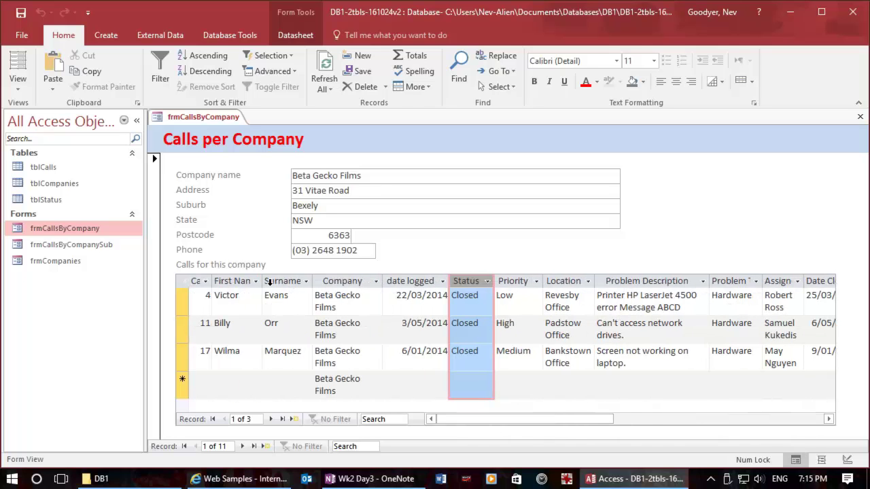
{"action": "left_click_drag", "start_coordinate": [262, 284], "coordinate": [303, 286]}
{"action": "left_click_drag", "start_coordinate": [373, 284], "coordinate": [363, 284]}
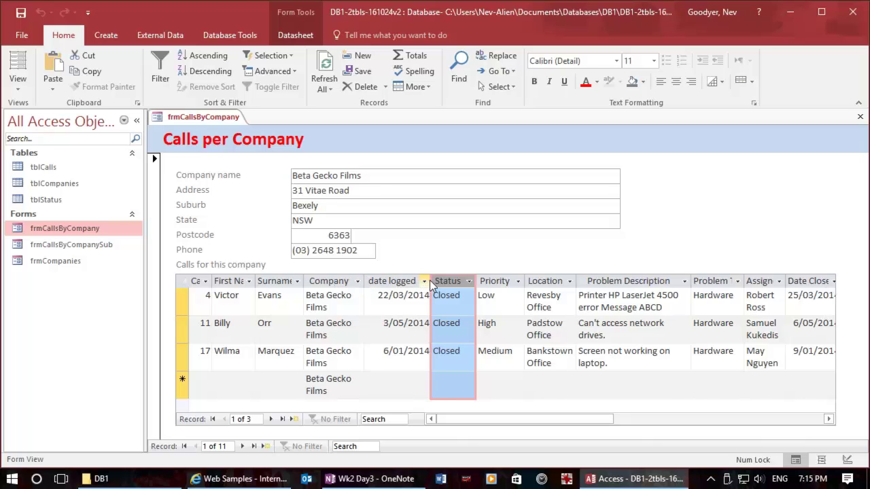
{"action": "left_click_drag", "start_coordinate": [430, 280], "coordinate": [427, 280]}
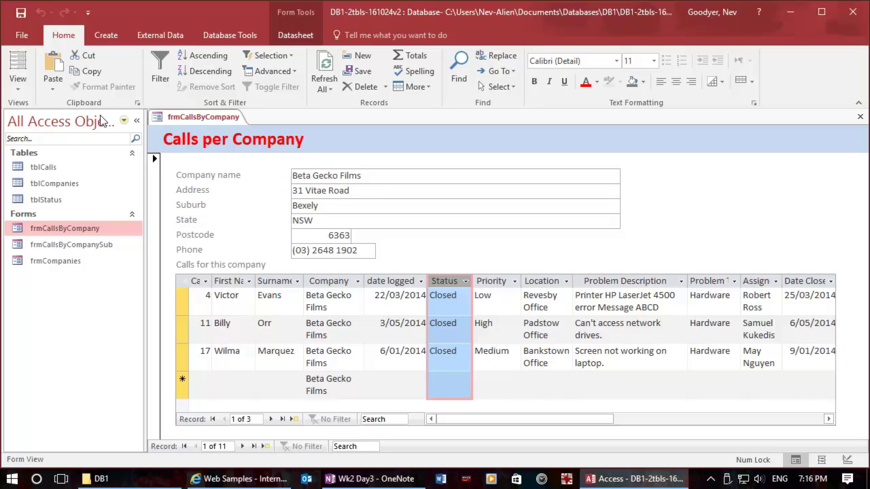
Save the form layout, snap Access to the right half, and collapse the navigation pane.
{"action": "left_click", "coordinate": [20, 14]}
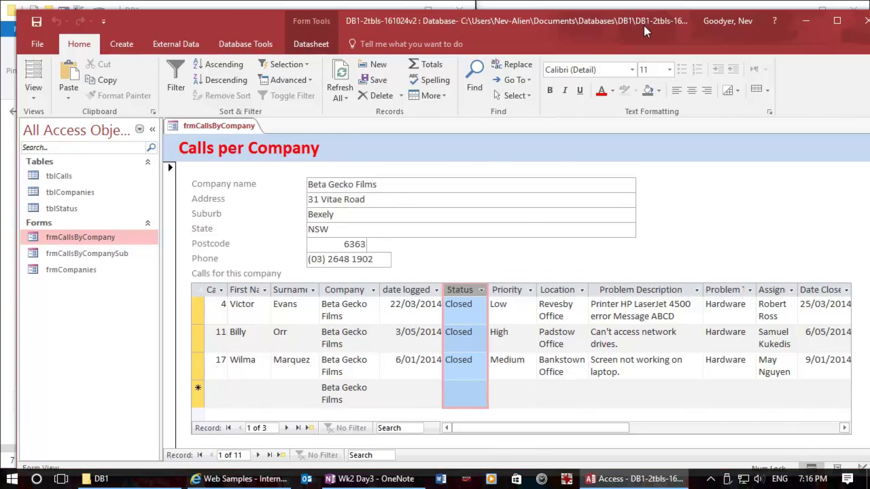
{"action": "left_click_drag", "start_coordinate": [610, 13], "coordinate": [869, 136]}
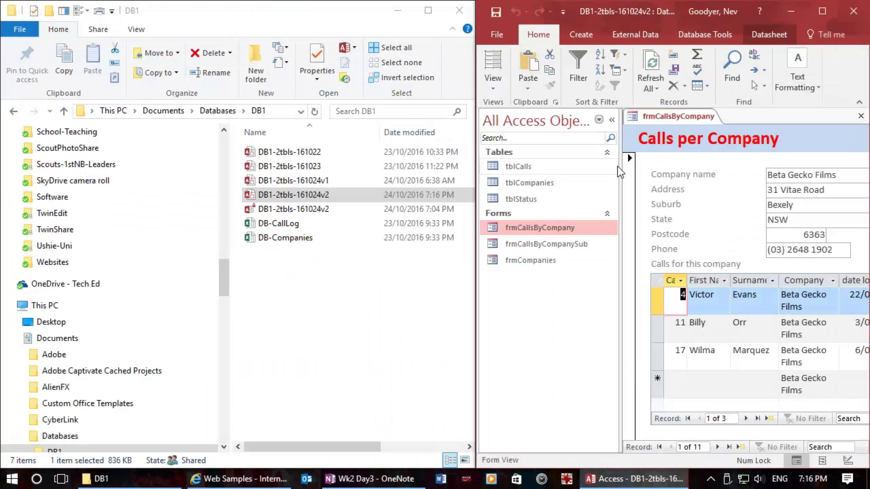
{"action": "left_click", "coordinate": [612, 122]}
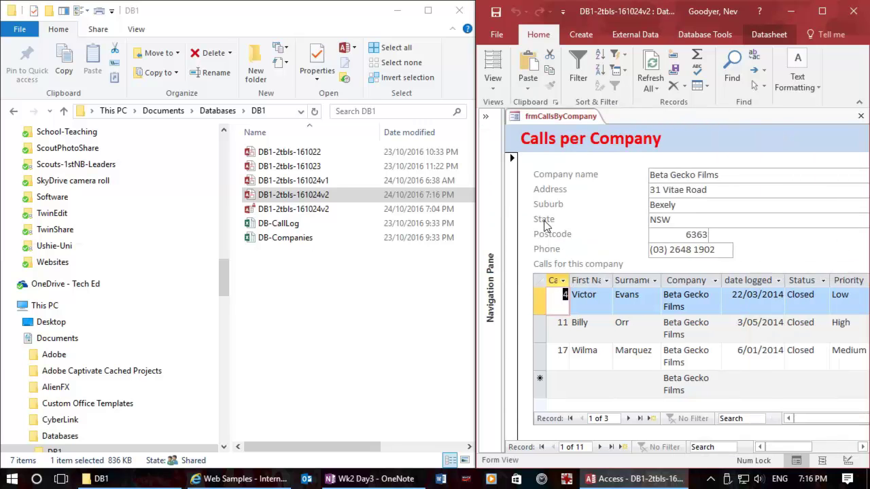
{"action": "mouse_move", "coordinate": [370, 479]}
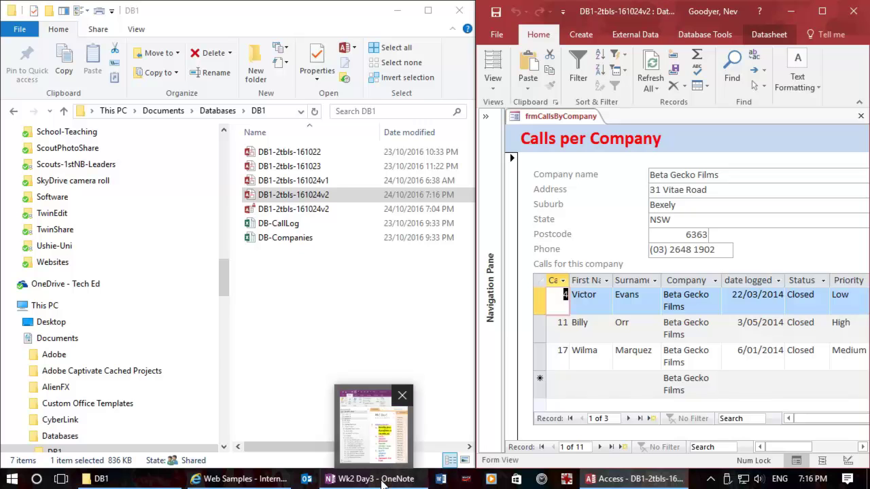
Collapse 1N_IPT_2016 and open the 1N_VIT_2016 notebook's Lessons_T4 W3 L2 page.
{"action": "left_click", "coordinate": [383, 480]}
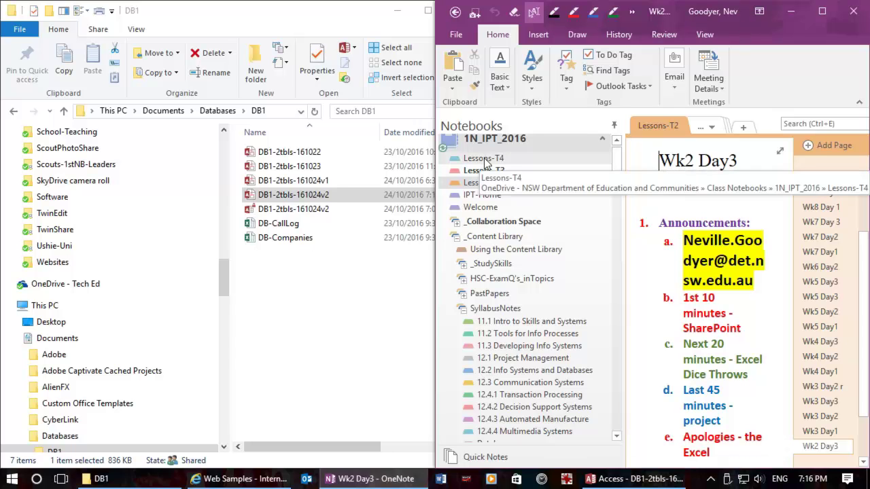
{"action": "left_click", "coordinate": [603, 138]}
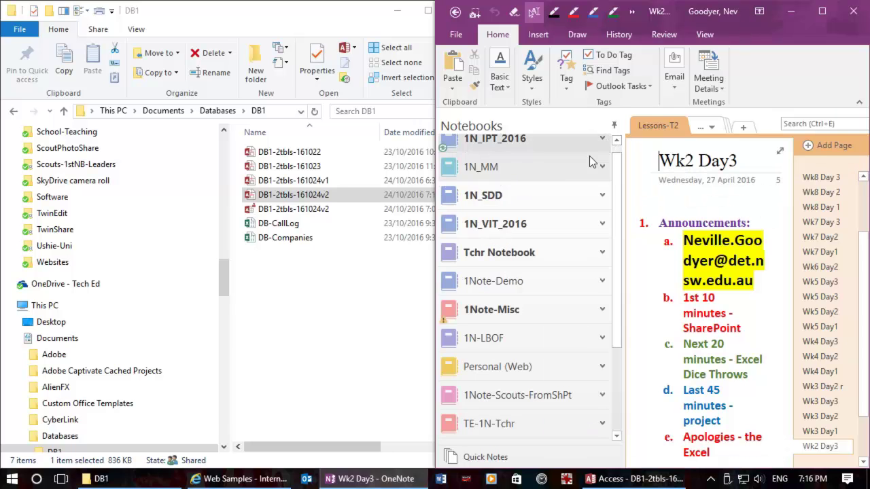
{"action": "scroll", "coordinate": [585, 183], "scroll_direction": "up", "scroll_amount": 1}
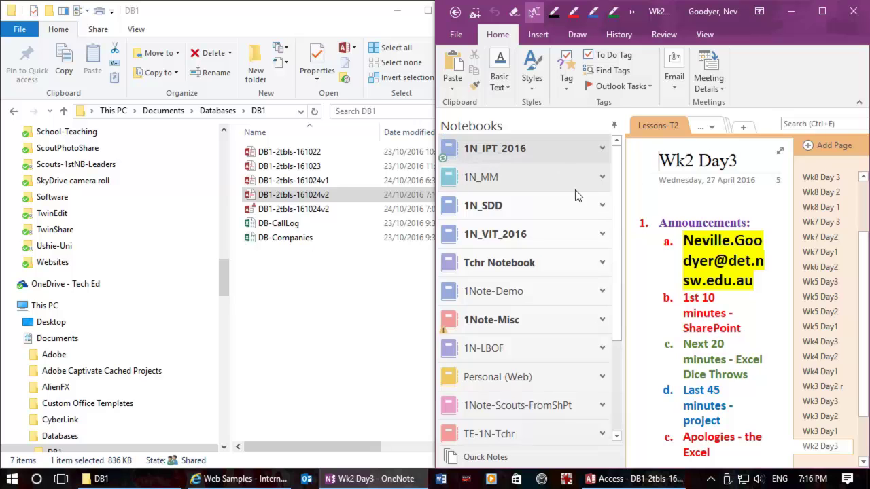
{"action": "left_click", "coordinate": [531, 242]}
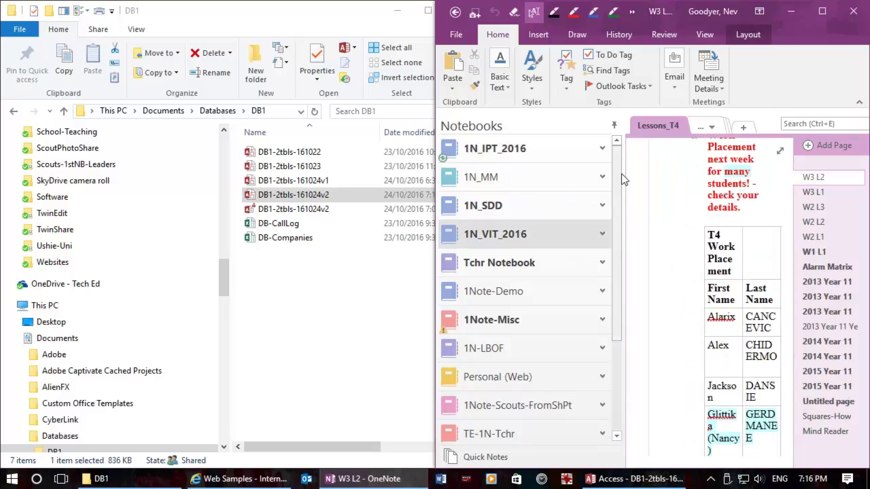
{"action": "left_click", "coordinate": [603, 231]}
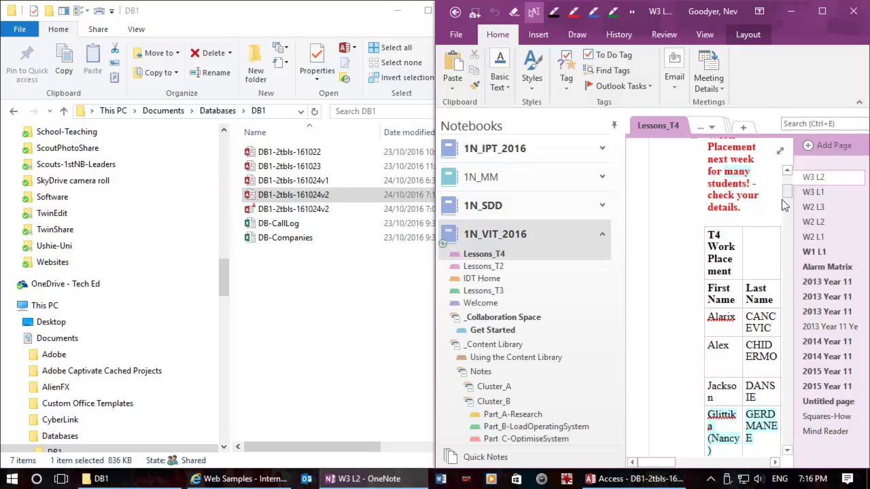
{"action": "left_click_drag", "start_coordinate": [787, 202], "coordinate": [786, 239]}
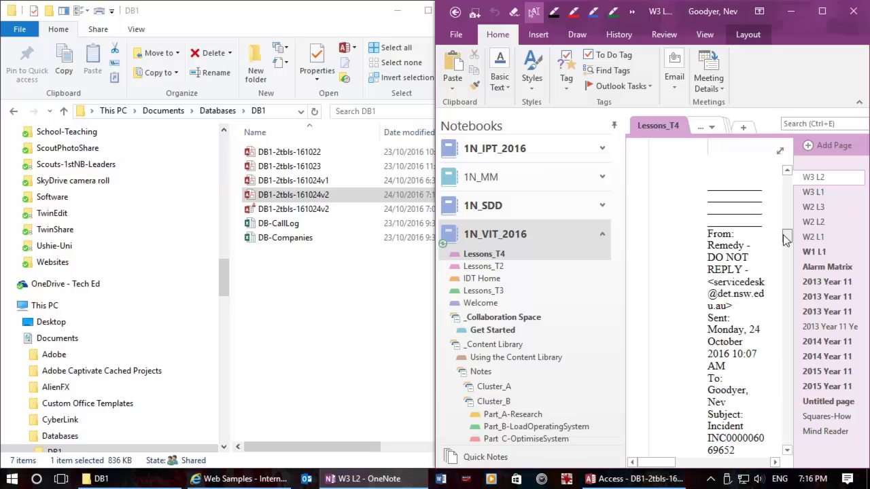
Hide the Notebooks pane, scroll to the service-desk email, and dock OneNote left beside Access.
{"action": "left_click", "coordinate": [614, 125]}
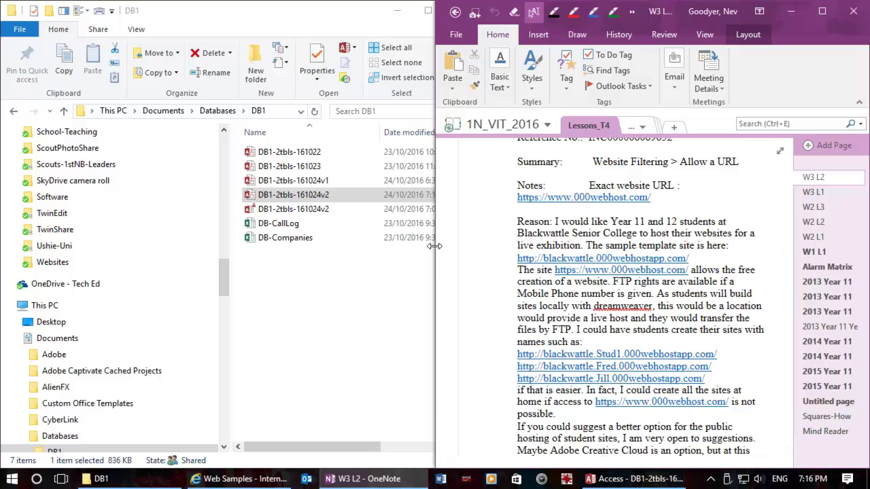
{"action": "left_click_drag", "start_coordinate": [434, 248], "coordinate": [357, 243]}
{"action": "scroll", "coordinate": [782, 340], "scroll_direction": "down", "scroll_amount": 5}
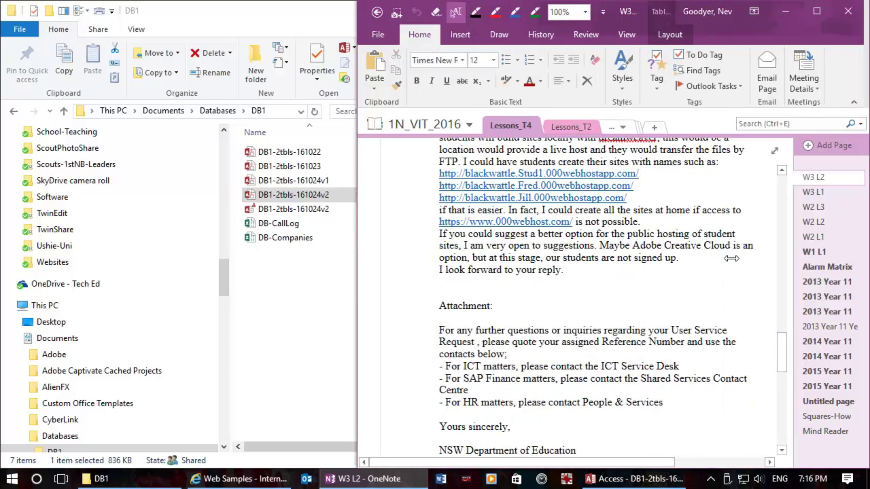
{"action": "left_click_drag", "start_coordinate": [788, 348], "coordinate": [779, 312]}
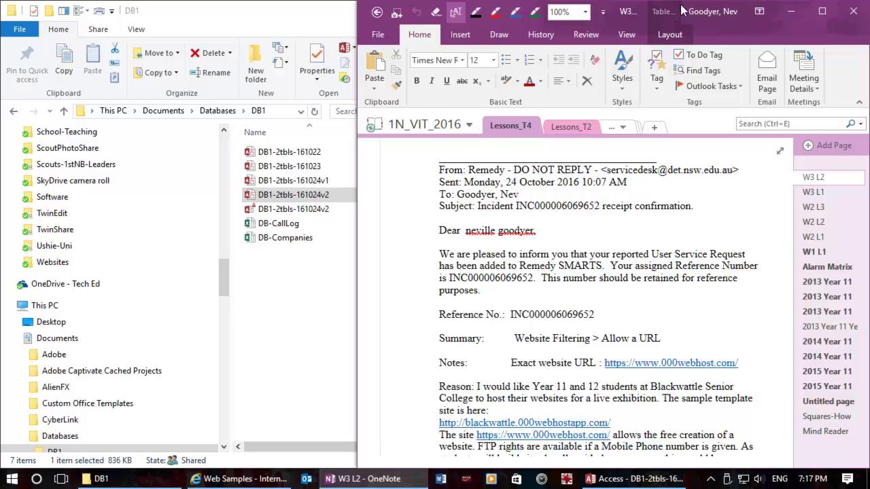
{"action": "left_click", "coordinate": [716, 14]}
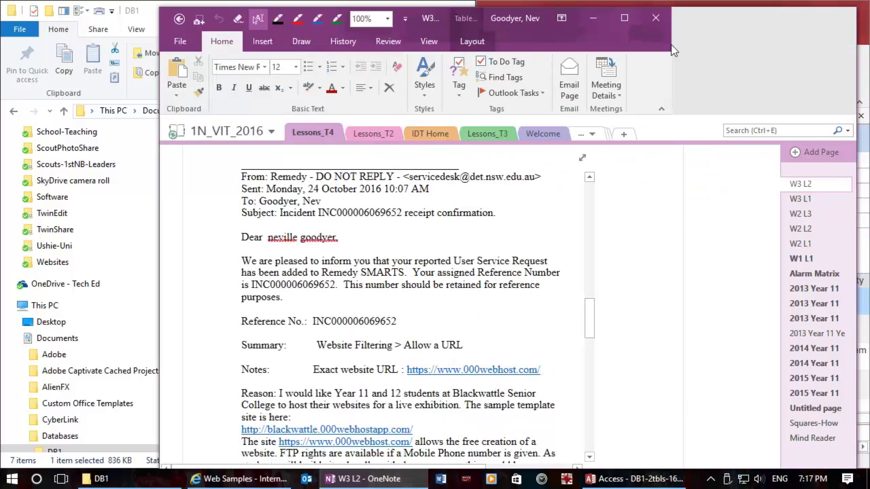
{"action": "left_click_drag", "start_coordinate": [753, 22], "coordinate": [1, 62]}
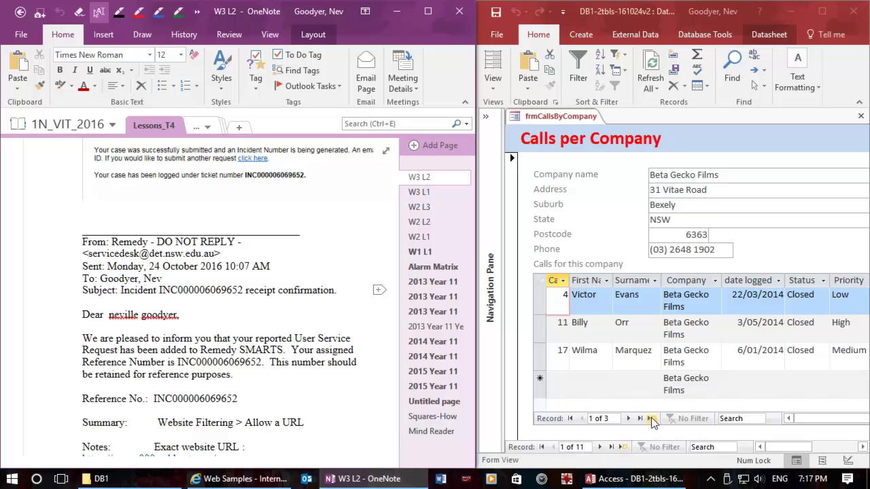
Start a new company record named Shark Enterprises and enter its street address.
{"action": "left_click", "coordinate": [624, 447]}
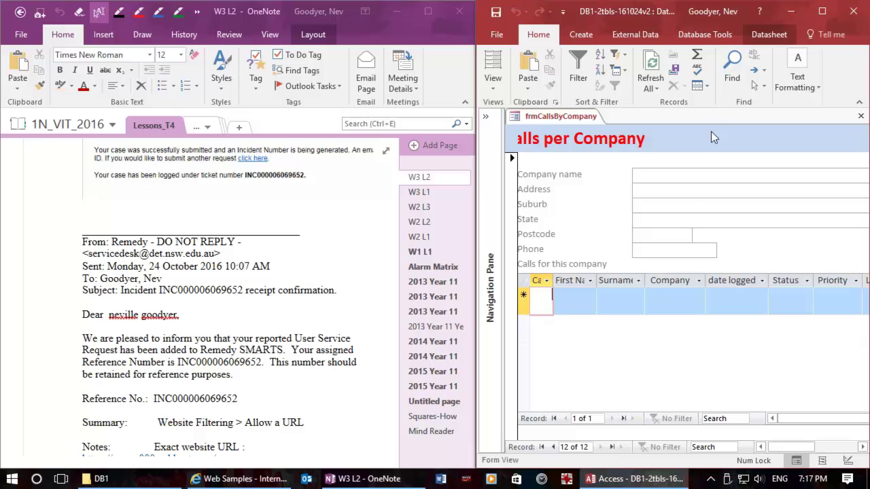
{"action": "left_click", "coordinate": [687, 178]}
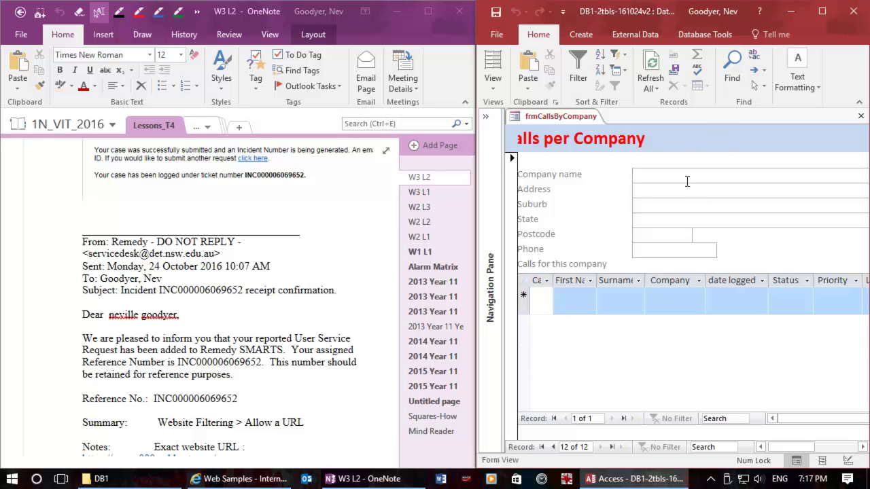
{"action": "type", "text": "S"}
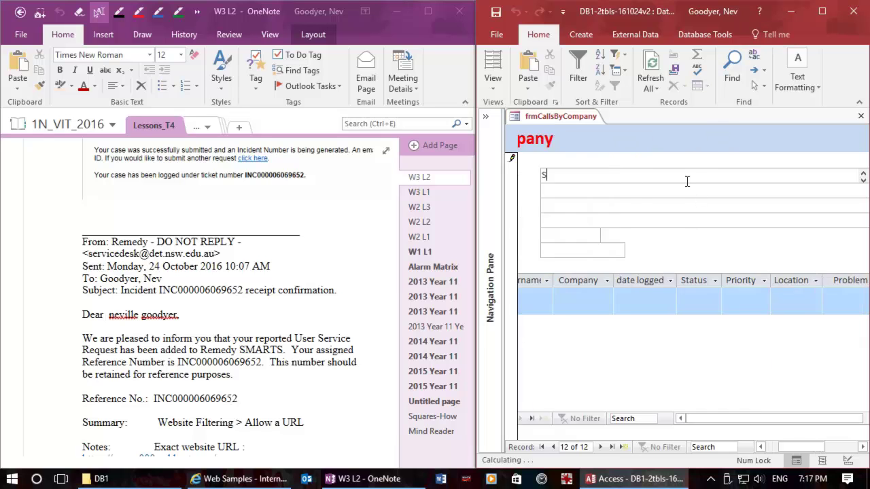
{"action": "type", "text": "hark E"}
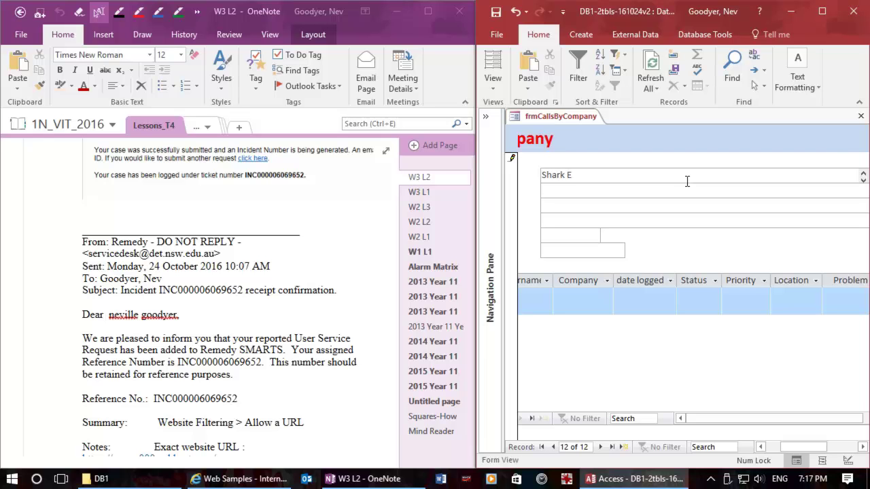
{"action": "type", "text": "nterprises"}
{"action": "key", "text": "Tab"}
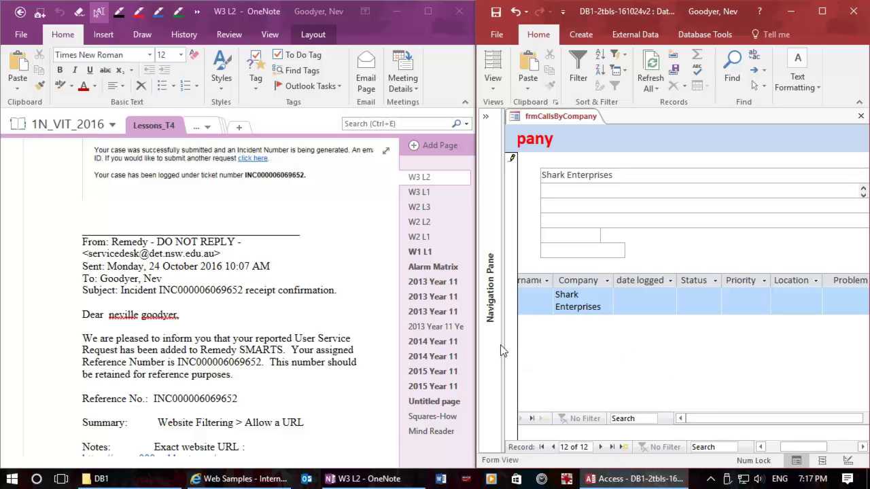
{"action": "left_click_drag", "start_coordinate": [475, 342], "coordinate": [378, 346]}
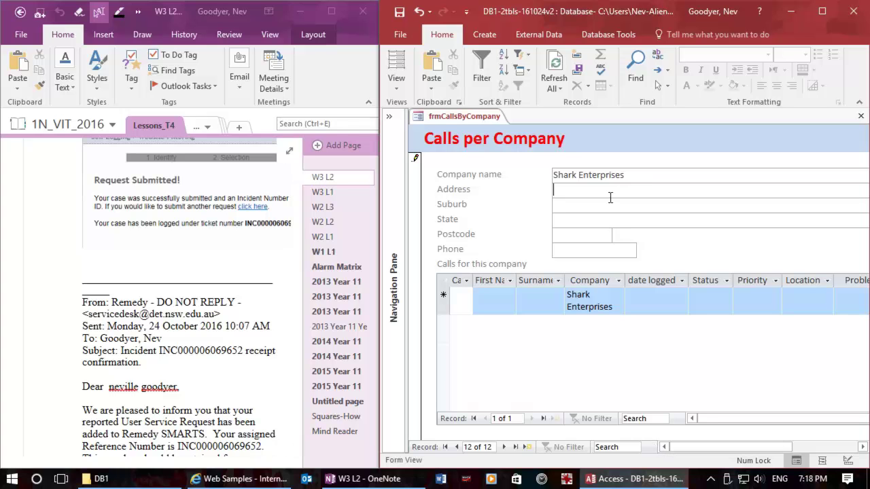
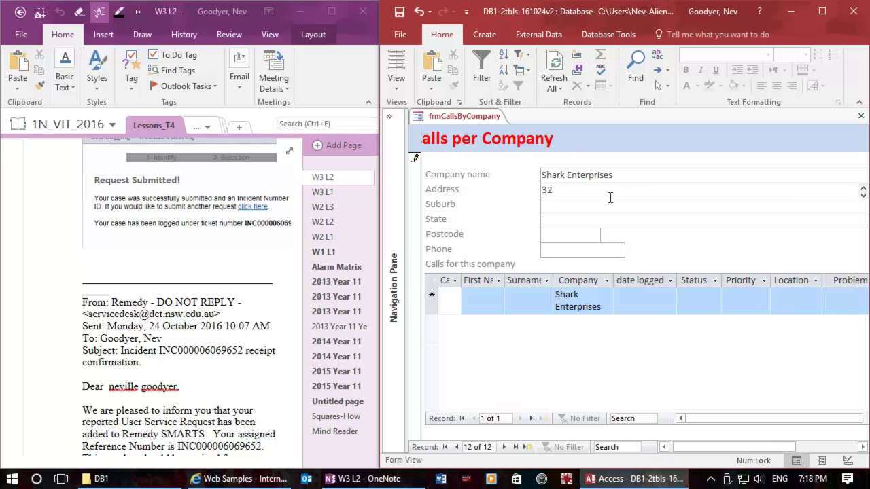
{"action": "key", "text": "Tab"}
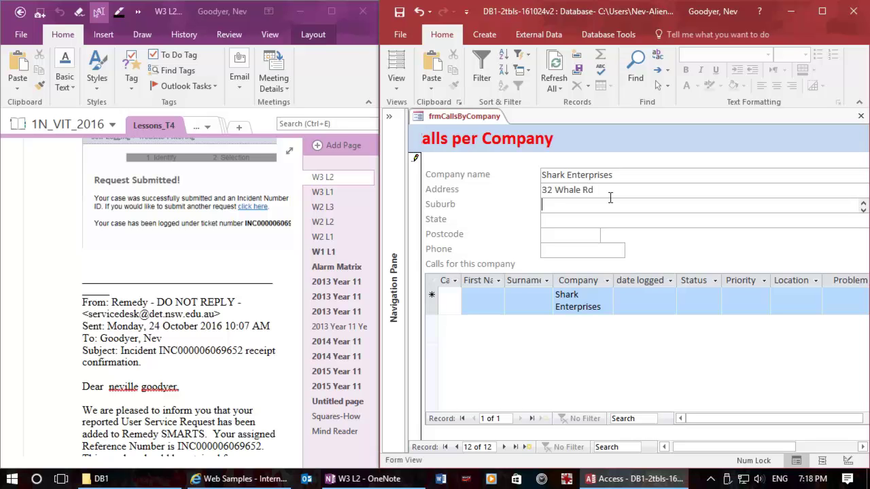
Fill in the new company's suburb, state and postcode fields.
{"action": "type", "text": "Erskineville"}
{"action": "key", "text": "Tab"}
{"action": "type", "text": "NSW"}
{"action": "key", "text": "Tab"}
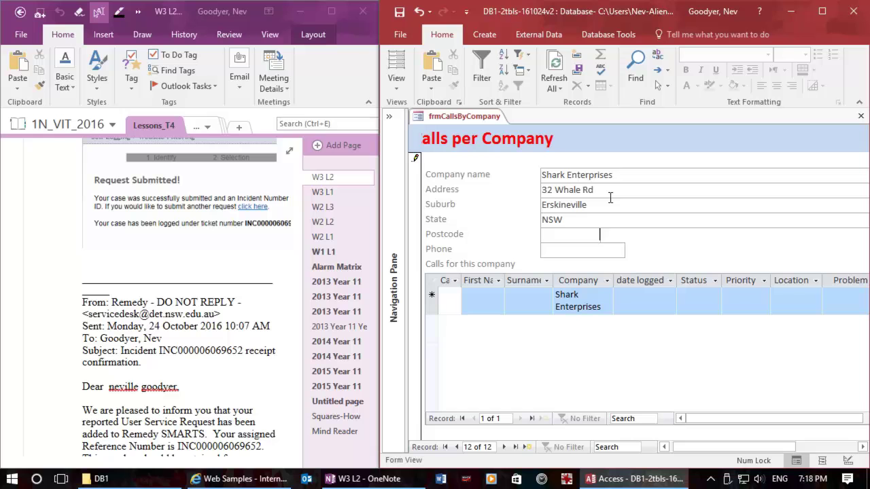
{"action": "type", "text": "2014"}
{"action": "key", "text": "BackSpace"}
{"action": "key", "text": "BackSpace"}
{"action": "type", "text": "42'"}
{"action": "key", "text": "BackSpace"}
{"action": "key", "text": "Tab"}
Fix the postcode after an invalid-value warning and start entering the company's phone number.
{"action": "left_click", "coordinate": [600, 234]}
{"action": "type", "text": "a"}
{"action": "key", "text": "Tab"}
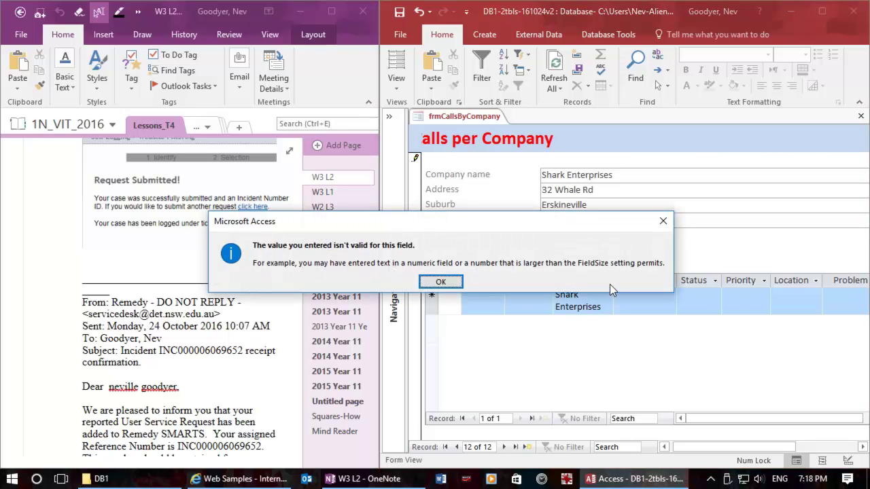
{"action": "left_click", "coordinate": [440, 281]}
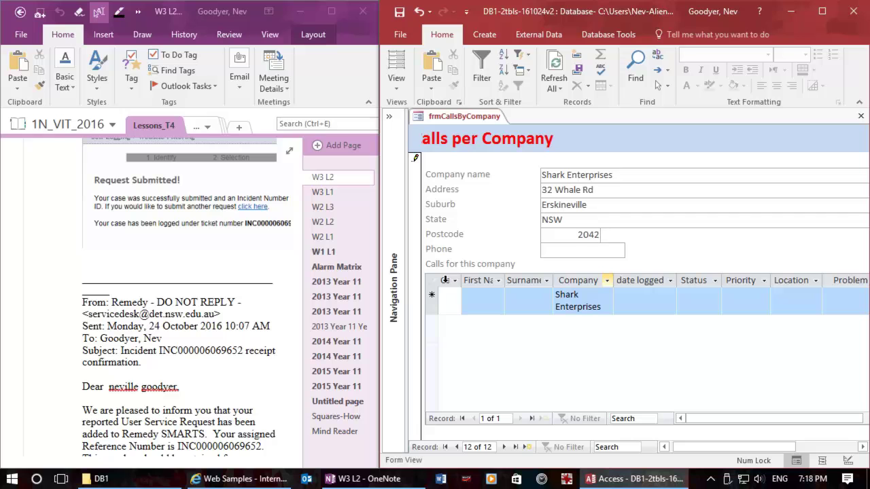
{"action": "key", "text": "Tab"}
{"action": "type", "text": "(02) 1111"}
{"action": "type", "text": " 2222"}
{"action": "key", "text": "Tab"}
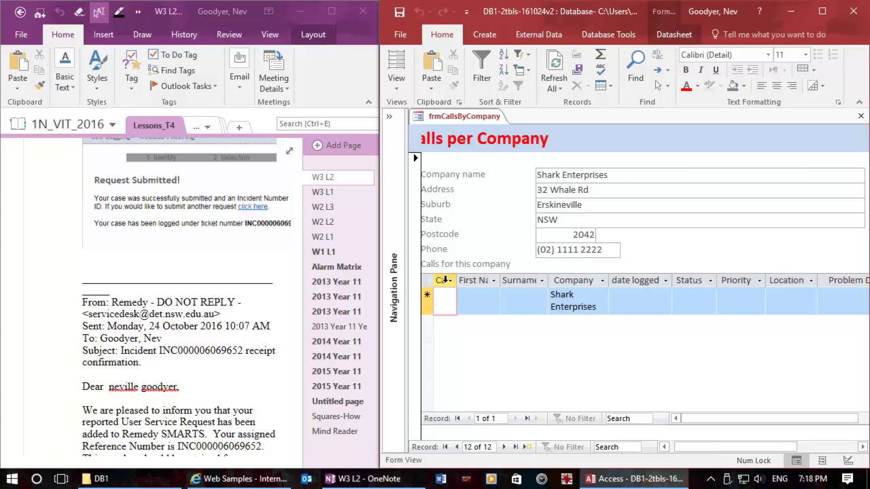
{"action": "type", "text": "2"}
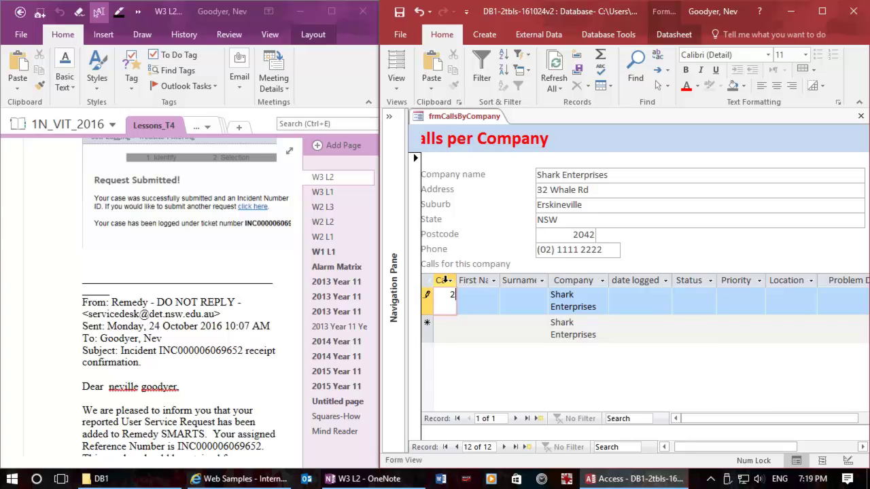
{"action": "key", "text": "Tab"}
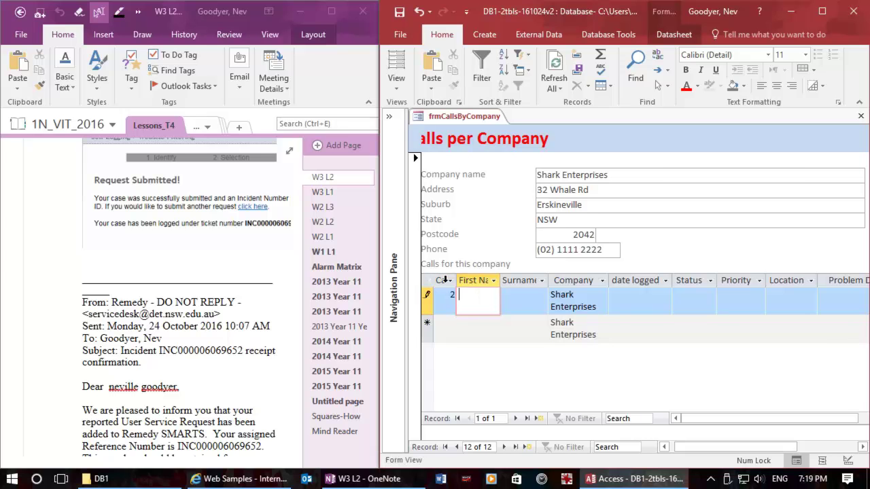
{"action": "key", "text": "Tab"}
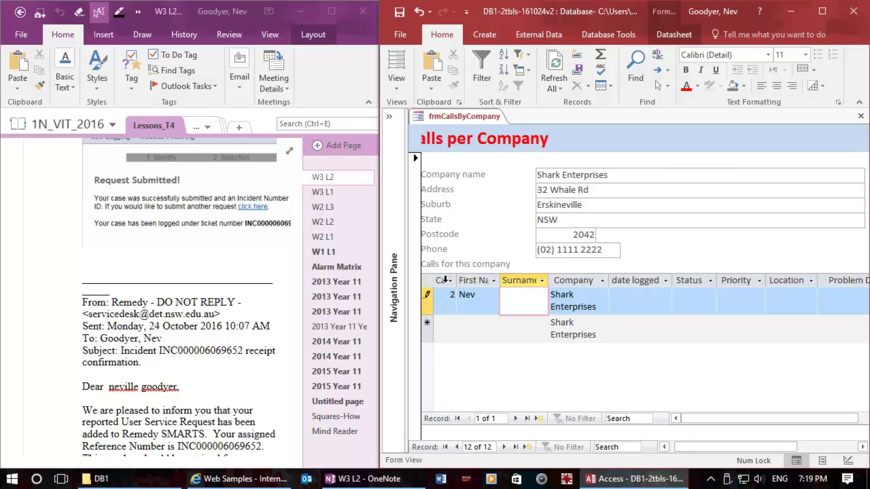
Log the call on 24/10/2016 as Open, High priority, at Blackwattle.
{"action": "key", "text": "Tab"}
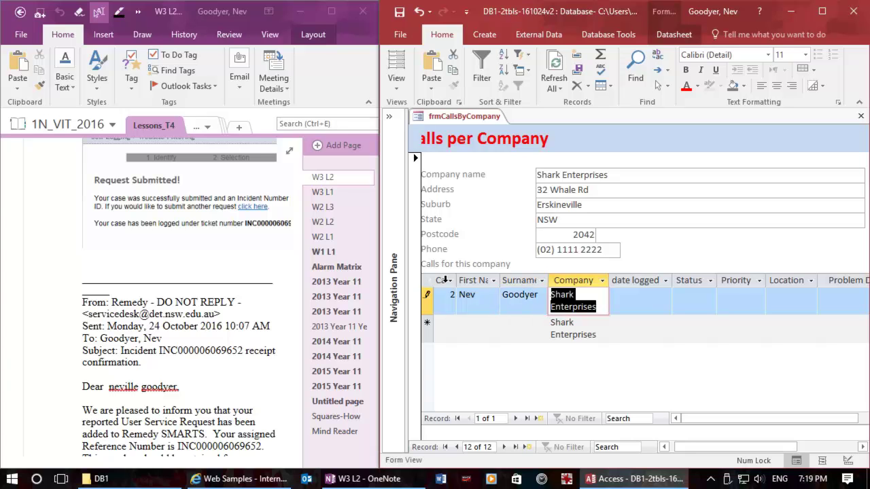
{"action": "key", "text": "Tab"}
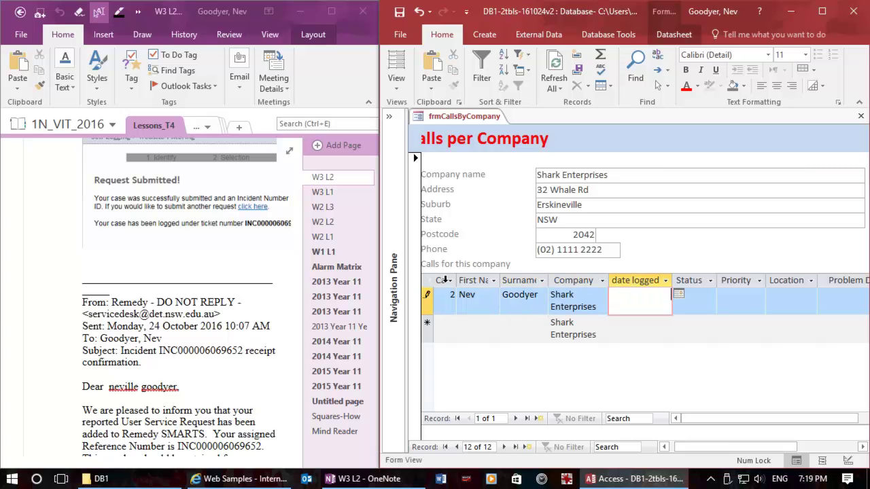
{"action": "type", "text": "24/10"}
{"action": "key", "text": "Tab"}
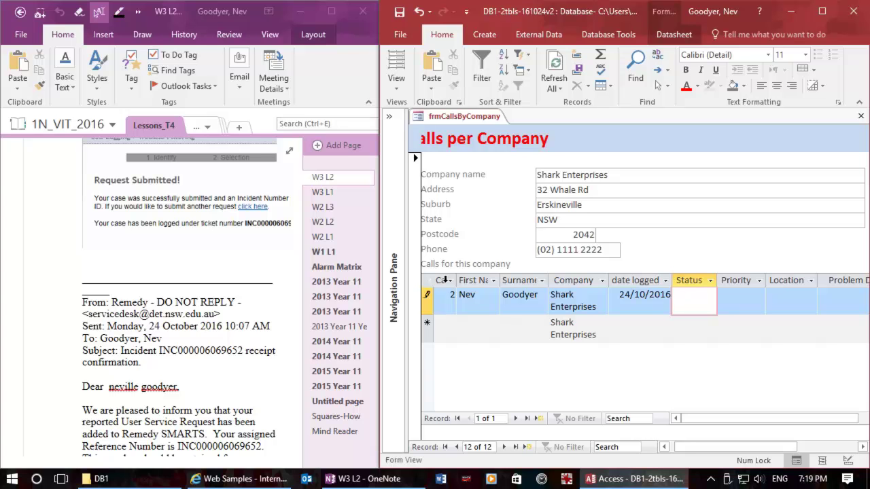
{"action": "type", "text": "Open"}
{"action": "key", "text": "Tab"}
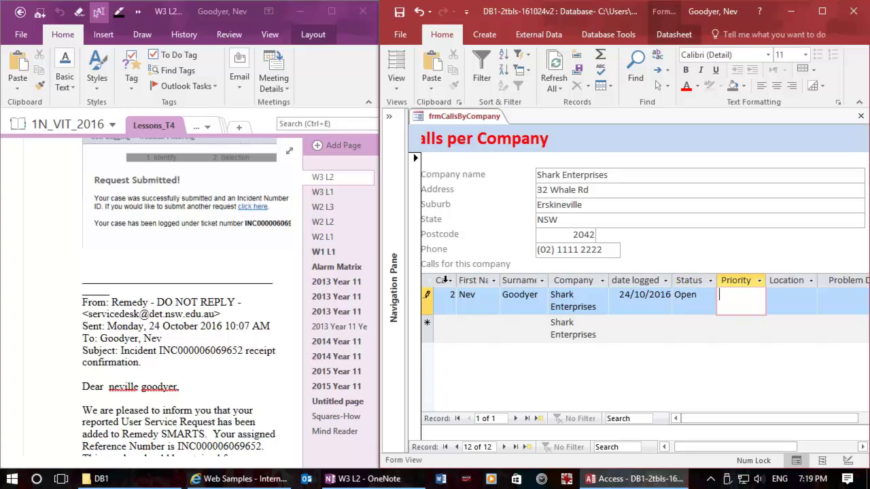
{"action": "type", "text": "High"}
{"action": "key", "text": "Tab"}
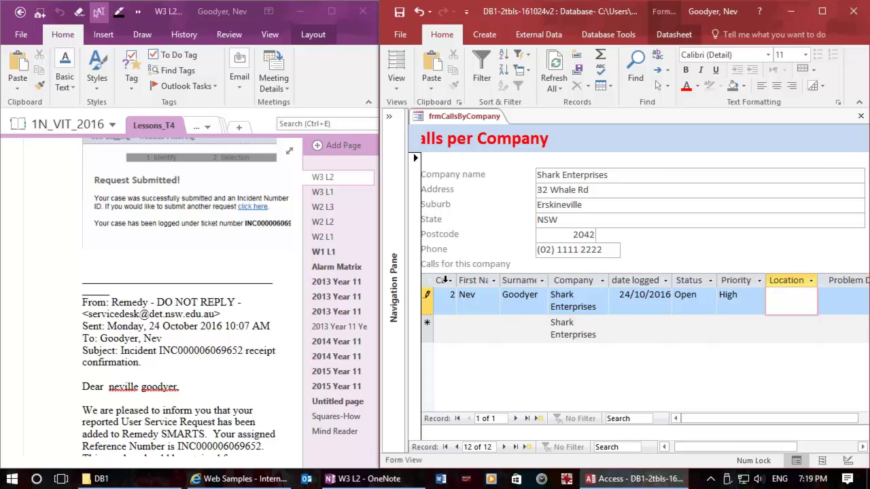
{"action": "type", "text": "Black"}
{"action": "type", "text": "wattle"}
{"action": "key", "text": "Tab"}
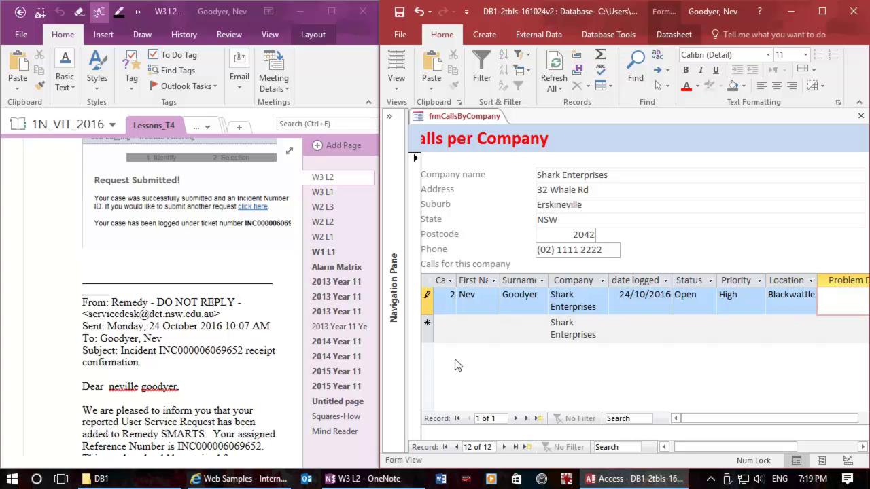
Copy the request text about Year 11 and 12 students from the OneNote email.
{"action": "left_click_drag", "start_coordinate": [731, 419], "coordinate": [824, 419]}
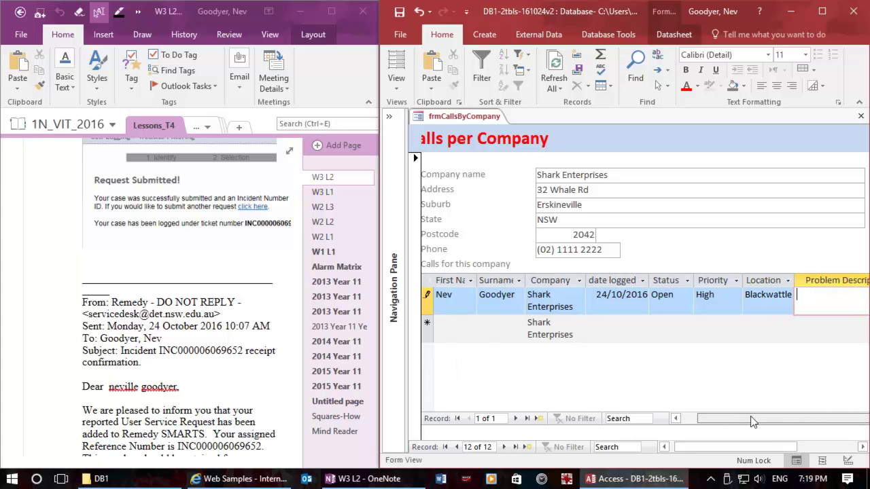
{"action": "mouse_move", "coordinate": [178, 415]}
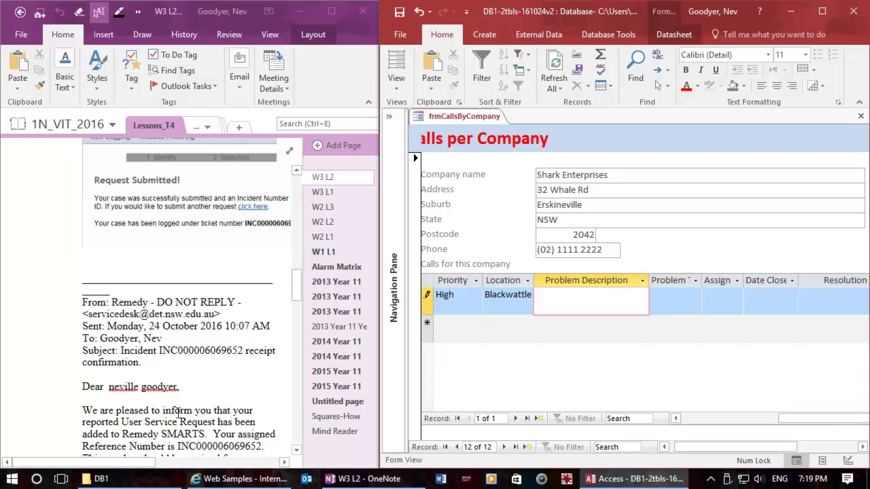
{"action": "left_click", "coordinate": [196, 374]}
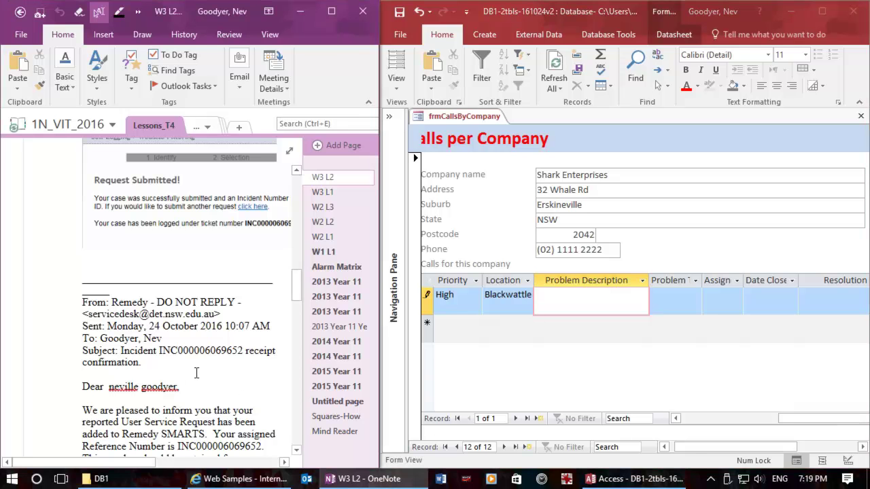
{"action": "scroll", "coordinate": [196, 373], "scroll_direction": "down", "scroll_amount": 3}
{"action": "scroll", "coordinate": [198, 371], "scroll_direction": "down", "scroll_amount": 2}
{"action": "scroll", "coordinate": [200, 365], "scroll_direction": "down", "scroll_amount": 1}
{"action": "scroll", "coordinate": [200, 365], "scroll_direction": "down", "scroll_amount": 5}
{"action": "scroll", "coordinate": [200, 365], "scroll_direction": "down", "scroll_amount": 1}
{"action": "scroll", "coordinate": [200, 363], "scroll_direction": "down", "scroll_amount": 3}
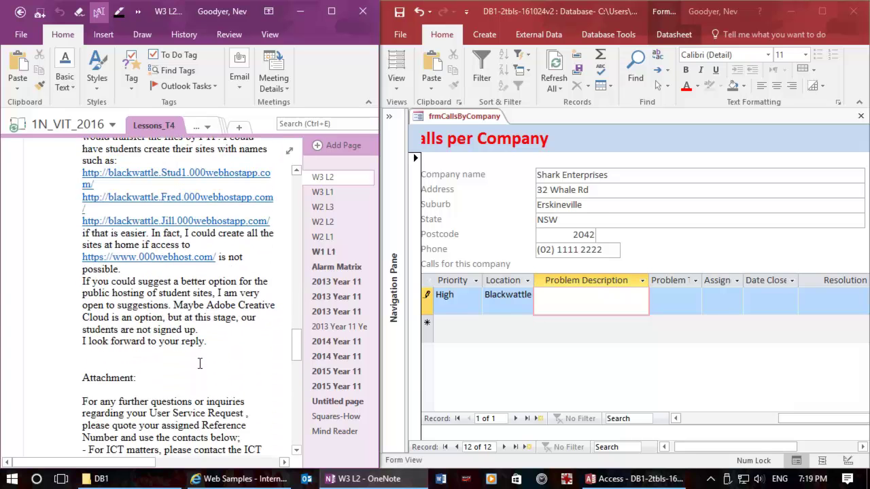
{"action": "mouse_move", "coordinate": [208, 342]}
{"action": "left_mouse_down"}
{"action": "mouse_move", "coordinate": [150, 257]}
{"action": "mouse_move", "coordinate": [104, 139]}
{"action": "left_mouse_up"}
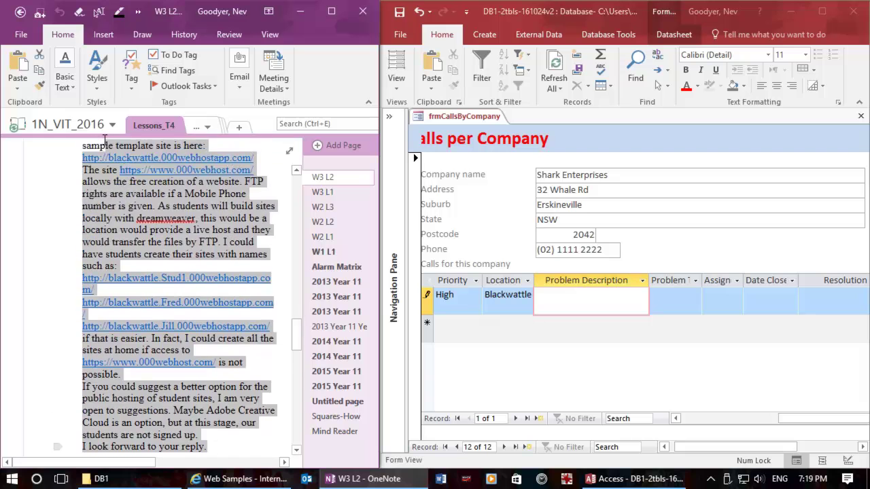
{"action": "mouse_move", "coordinate": [104, 139]}
{"action": "left_mouse_down"}
{"action": "mouse_move", "coordinate": [92, 256]}
{"action": "mouse_move", "coordinate": [120, 254]}
{"action": "left_mouse_up"}
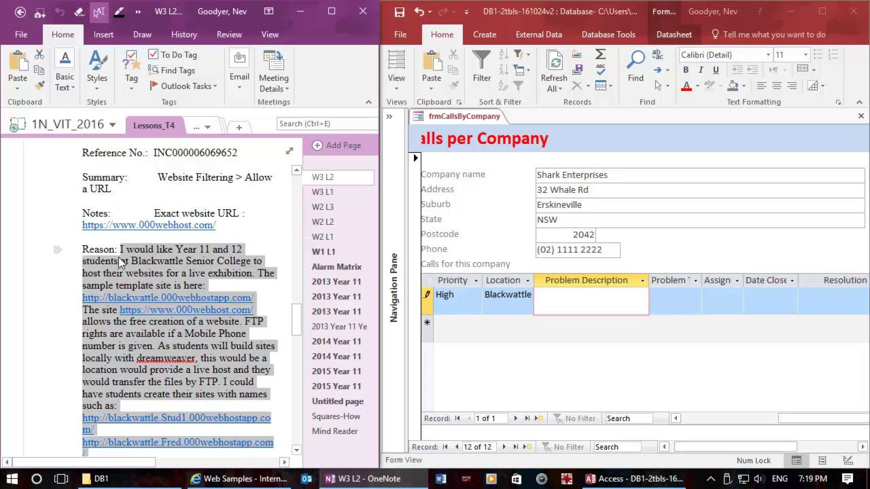
Paste the request into Problem Description and dismiss the text-too-long warning.
{"action": "left_click", "coordinate": [554, 306]}
{"action": "key", "text": "ctrl+v"}
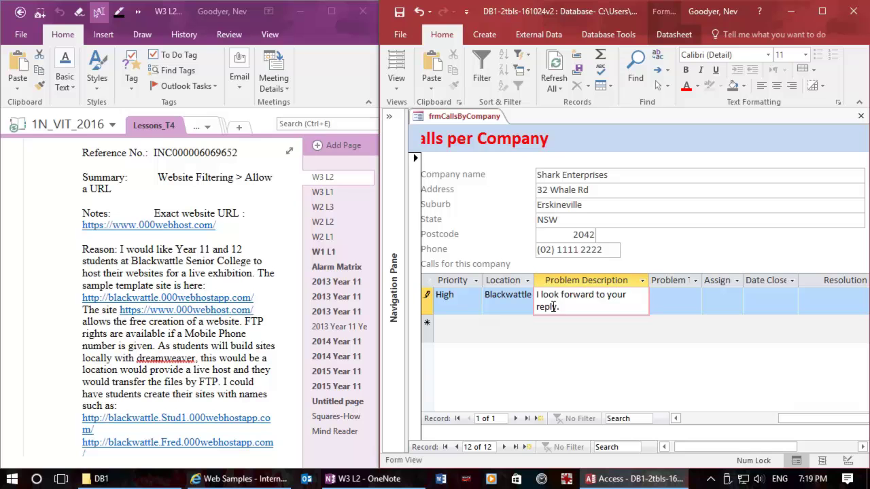
{"action": "key", "text": "Tab"}
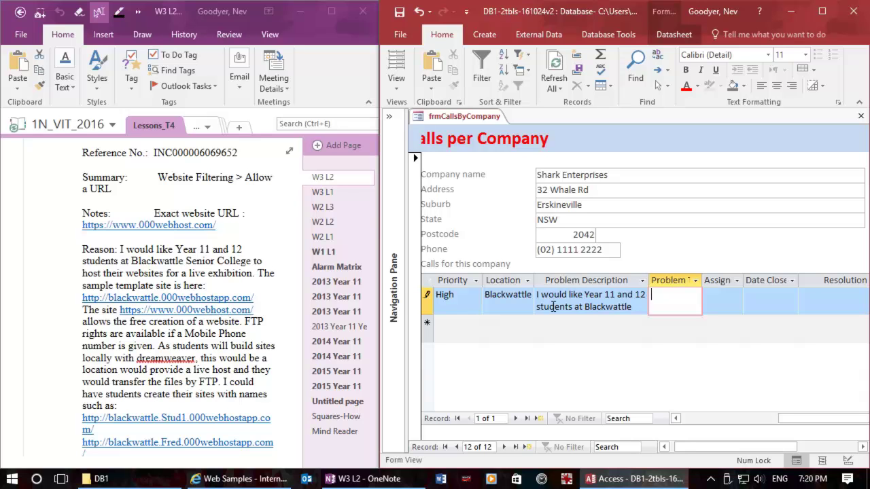
{"action": "left_click", "coordinate": [554, 306]}
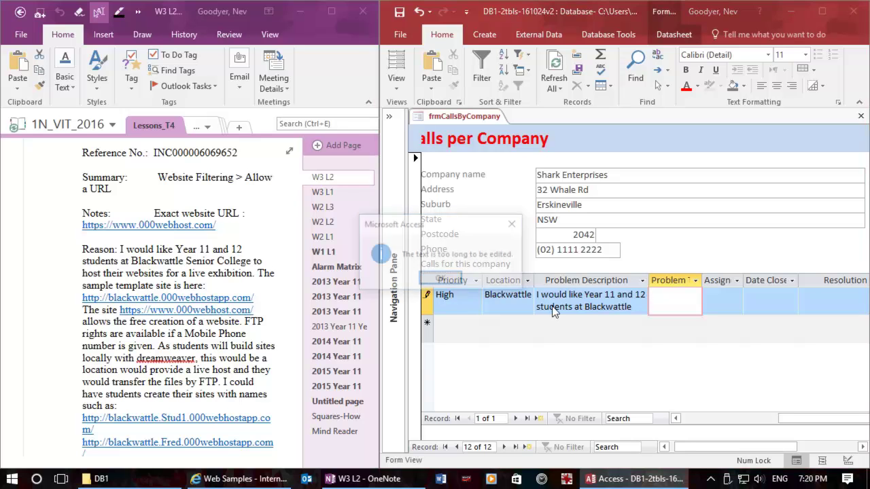
{"action": "left_click", "coordinate": [441, 279]}
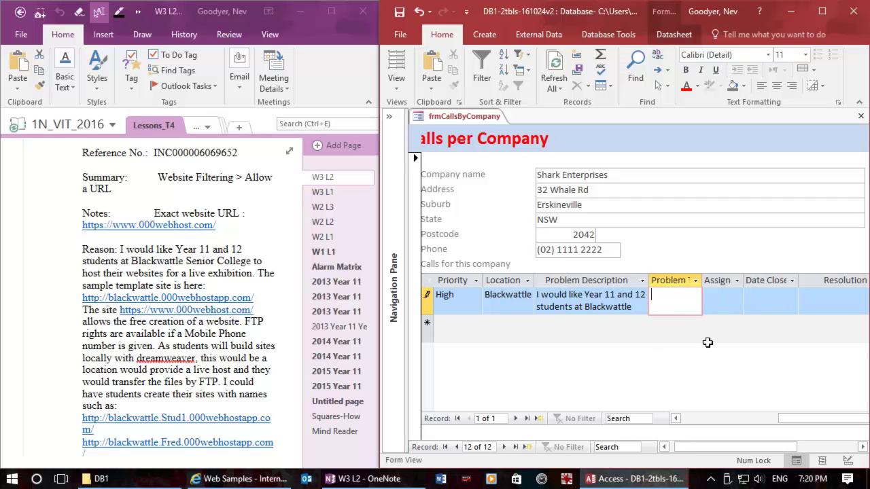
Assign the call to Fred Nirk.
{"action": "left_click", "coordinate": [717, 299]}
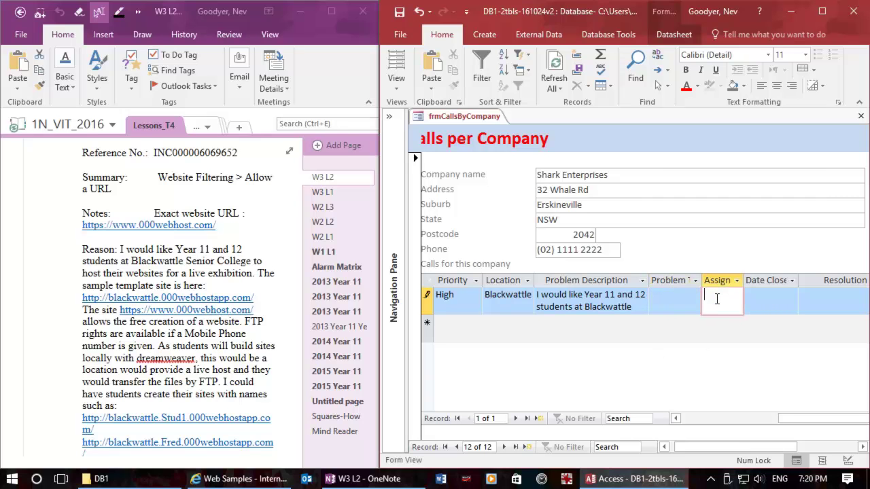
{"action": "type", "text": "Fred "}
{"action": "type", "text": "Nirk"}
{"action": "key", "text": "Tab"}
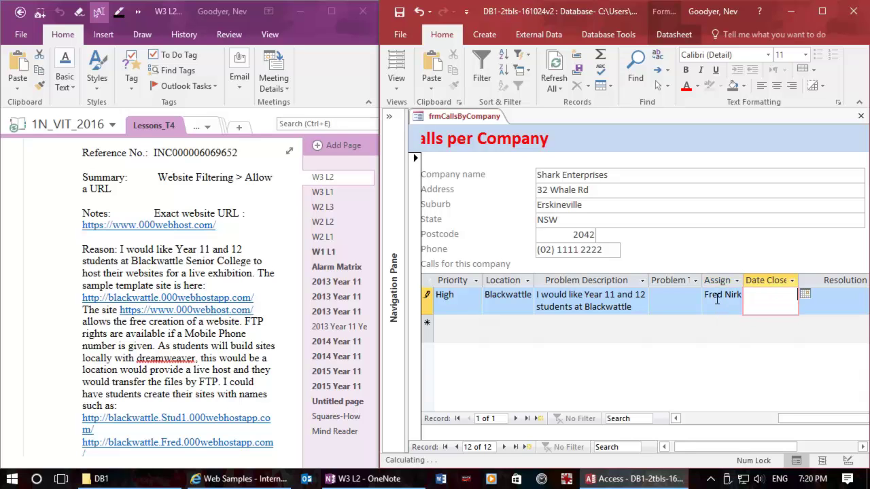
{"action": "key", "text": "Tab"}
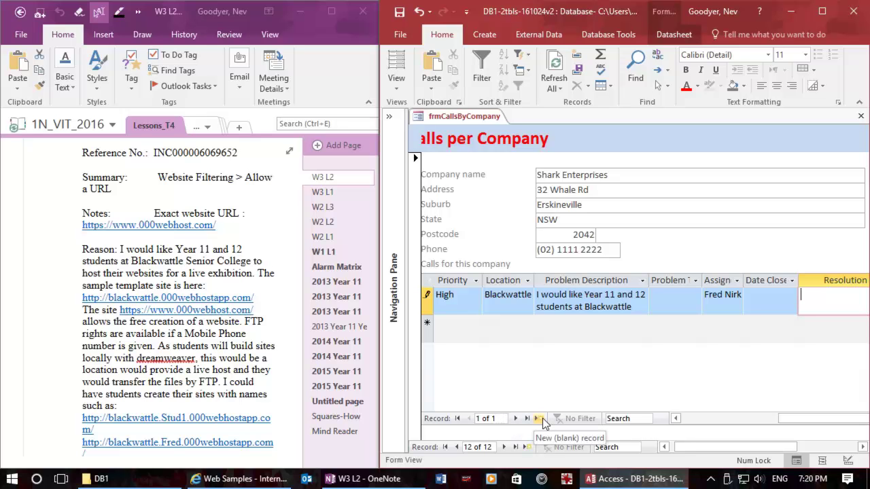
{"action": "left_click", "coordinate": [543, 419]}
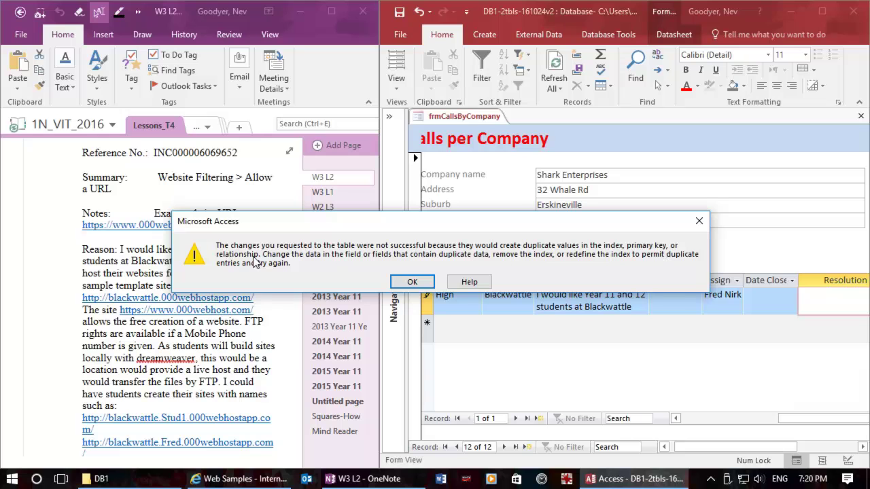
{"action": "left_click", "coordinate": [411, 281]}
{"action": "left_click_drag", "start_coordinate": [812, 423], "coordinate": [712, 425]}
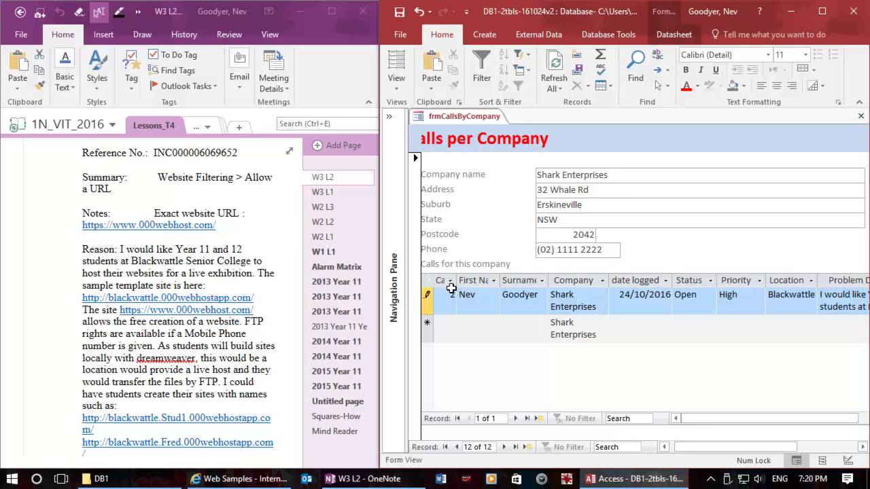
Try renumbering the call to 29 and dismiss the duplicate-value error.
{"action": "double_click", "coordinate": [449, 294]}
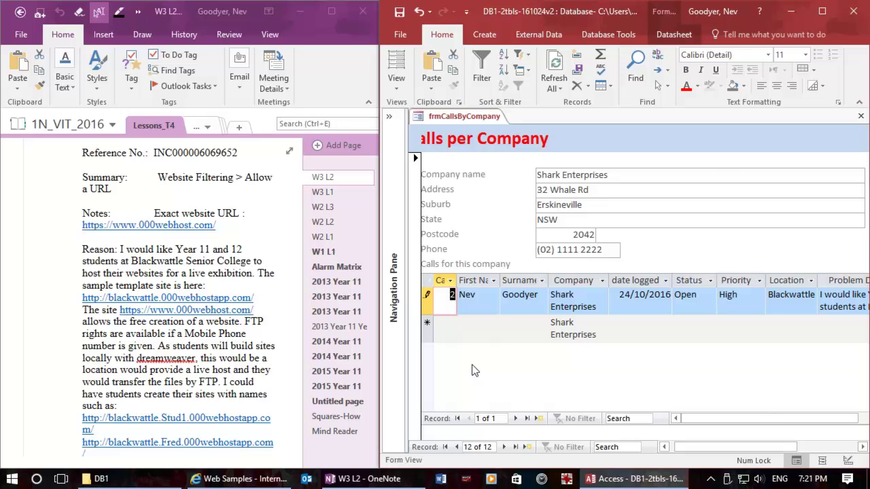
{"action": "type", "text": "29"}
{"action": "left_click", "coordinate": [464, 328]}
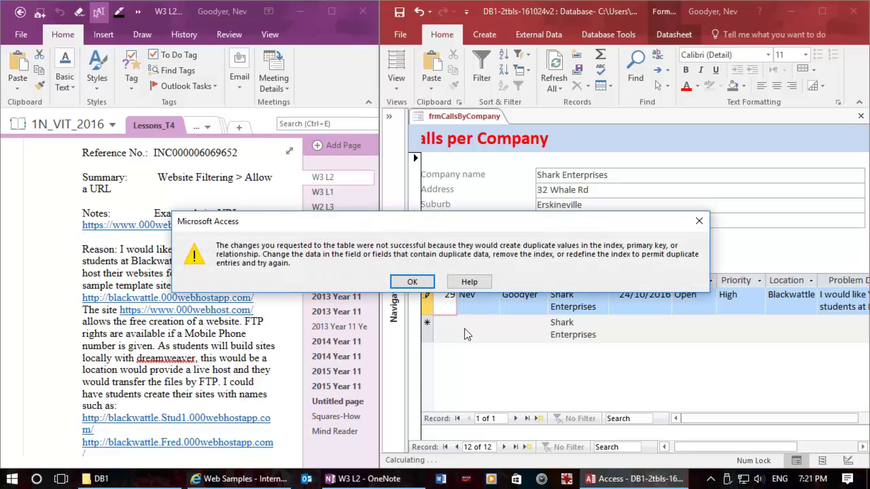
{"action": "left_click", "coordinate": [412, 282]}
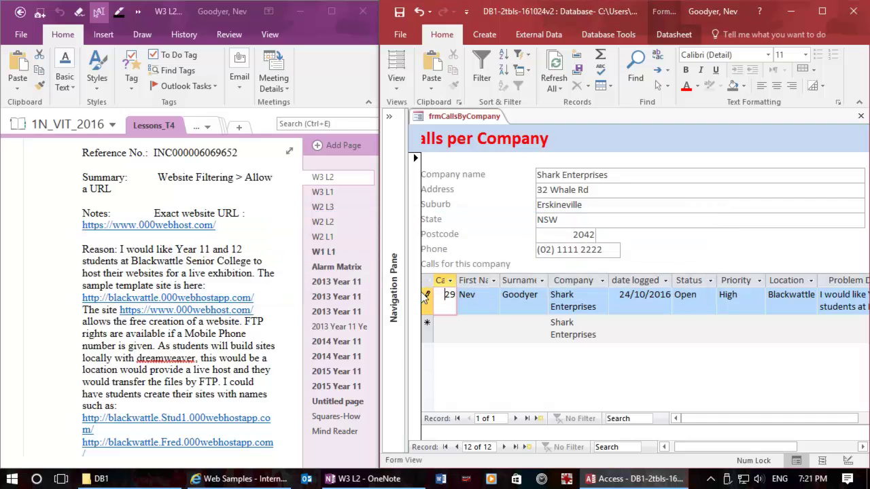
Change the call number from 29 to 30 and save the record.
{"action": "left_click_drag", "start_coordinate": [458, 295], "coordinate": [448, 295]}
{"action": "double_click", "coordinate": [448, 295]}
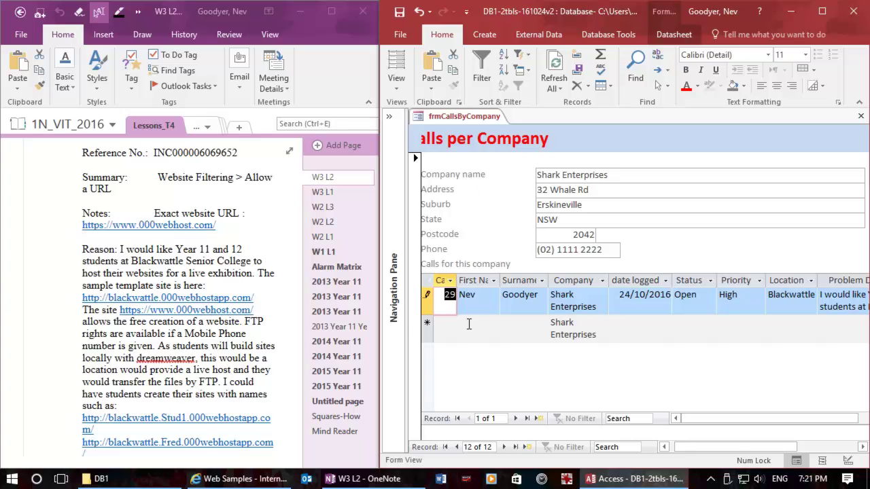
{"action": "type", "text": "30"}
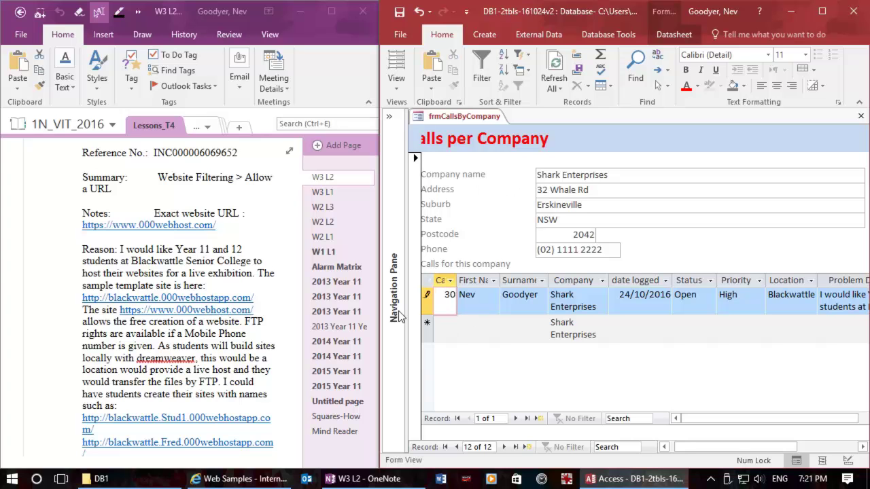
{"action": "left_click", "coordinate": [456, 331]}
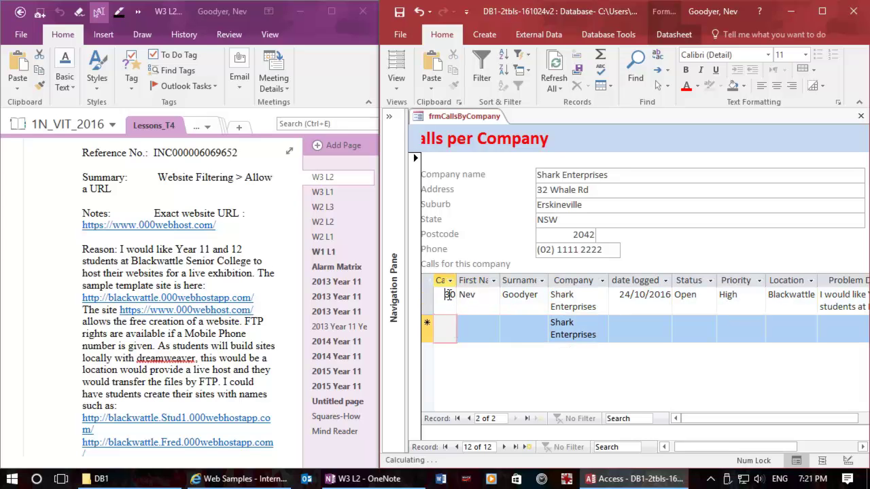
Re-enter the call number as 30, replacing a temporary 5, and commit it.
{"action": "left_click", "coordinate": [458, 293]}
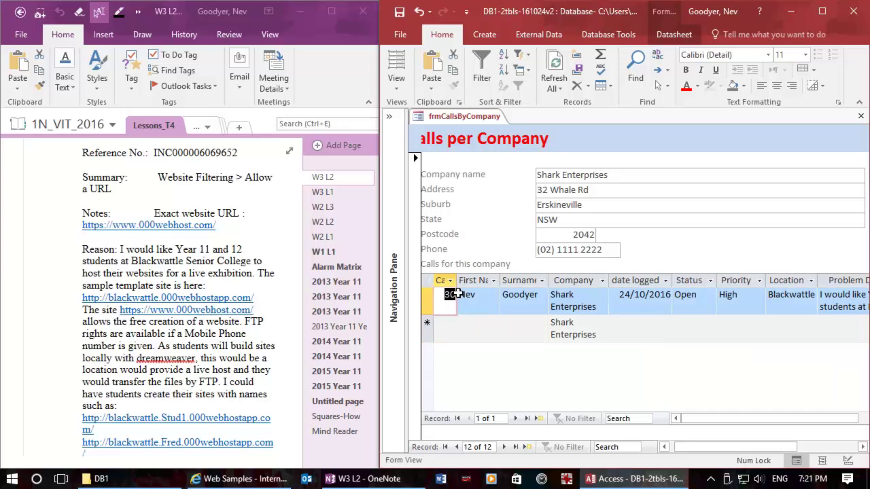
{"action": "key", "text": "Delete"}
{"action": "type", "text": "5"}
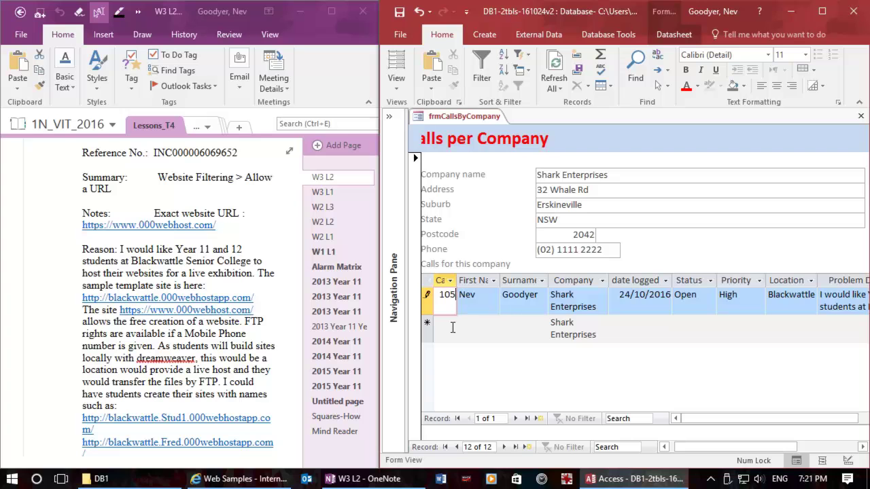
{"action": "left_click", "coordinate": [447, 326]}
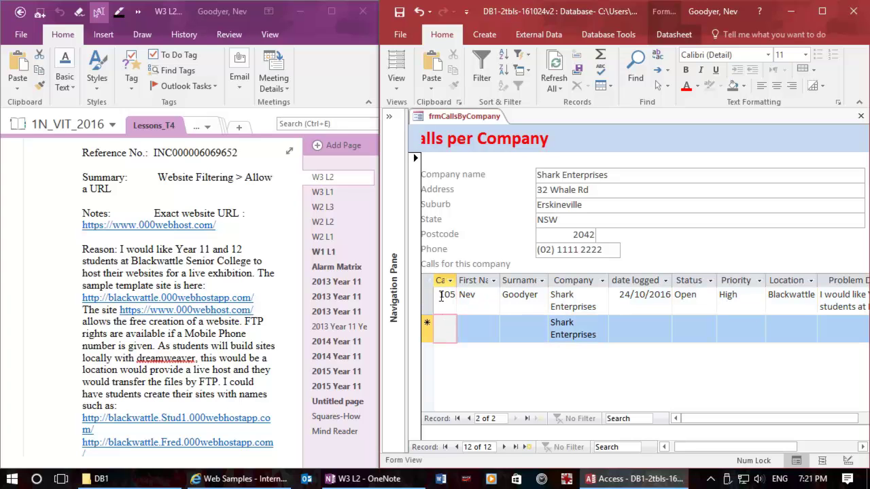
{"action": "left_click", "coordinate": [442, 295]}
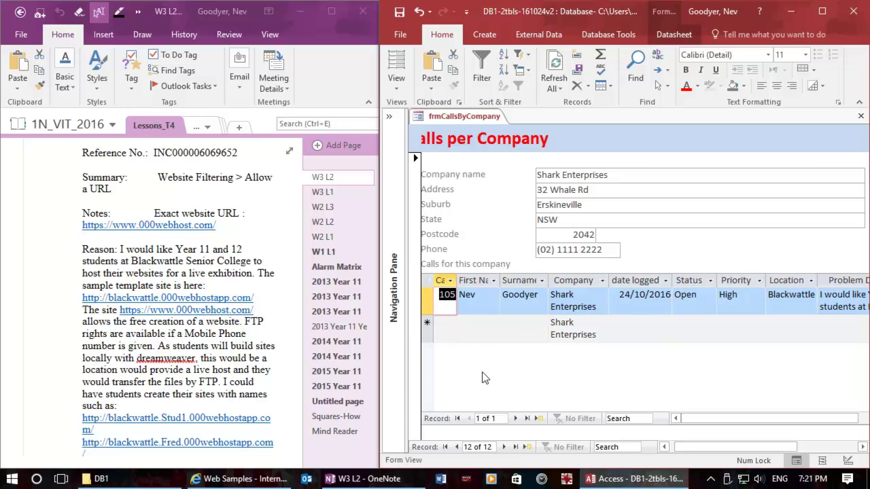
{"action": "type", "text": "30"}
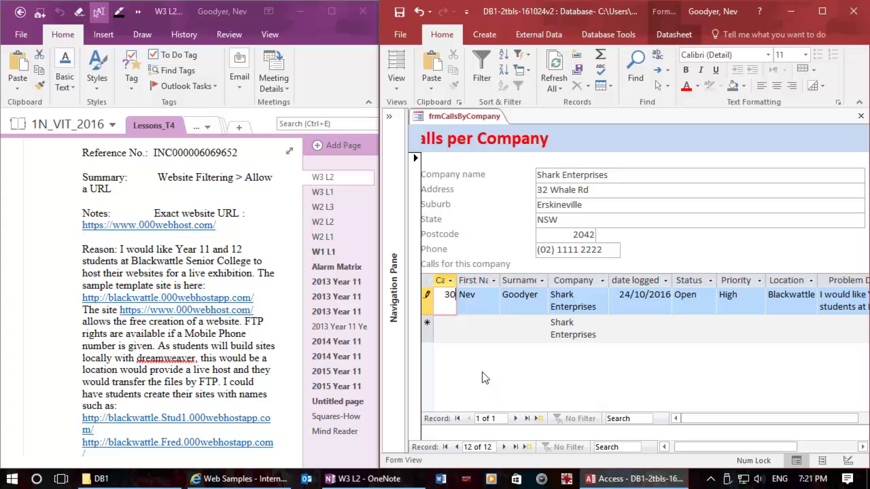
{"action": "key", "text": "Tab"}
Save call 30 and maximise the Access window to show the full form.
{"action": "left_click", "coordinate": [480, 327]}
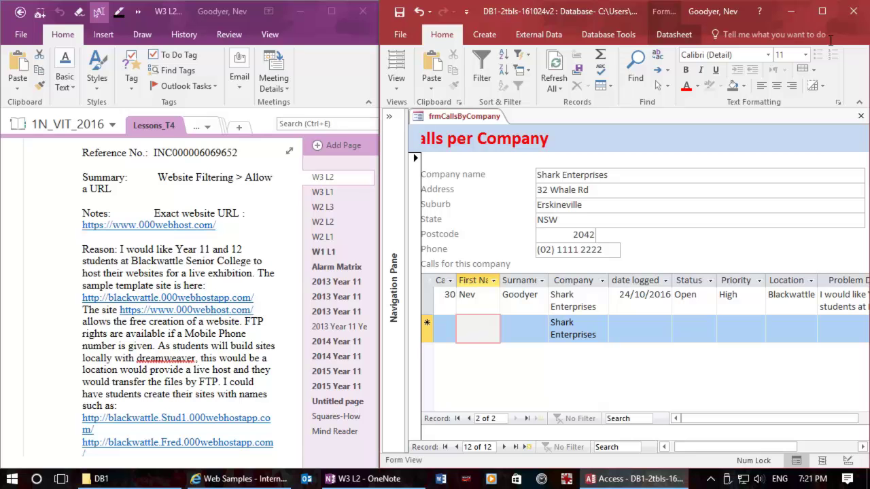
{"action": "left_click", "coordinate": [829, 12]}
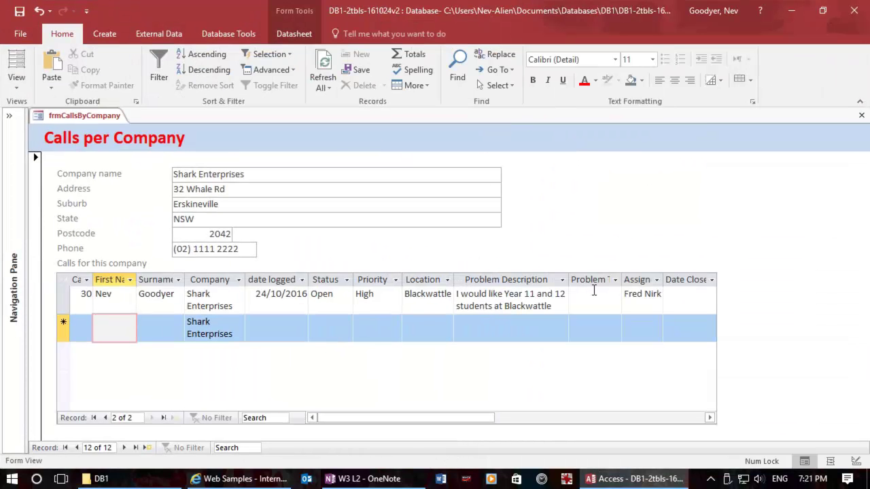